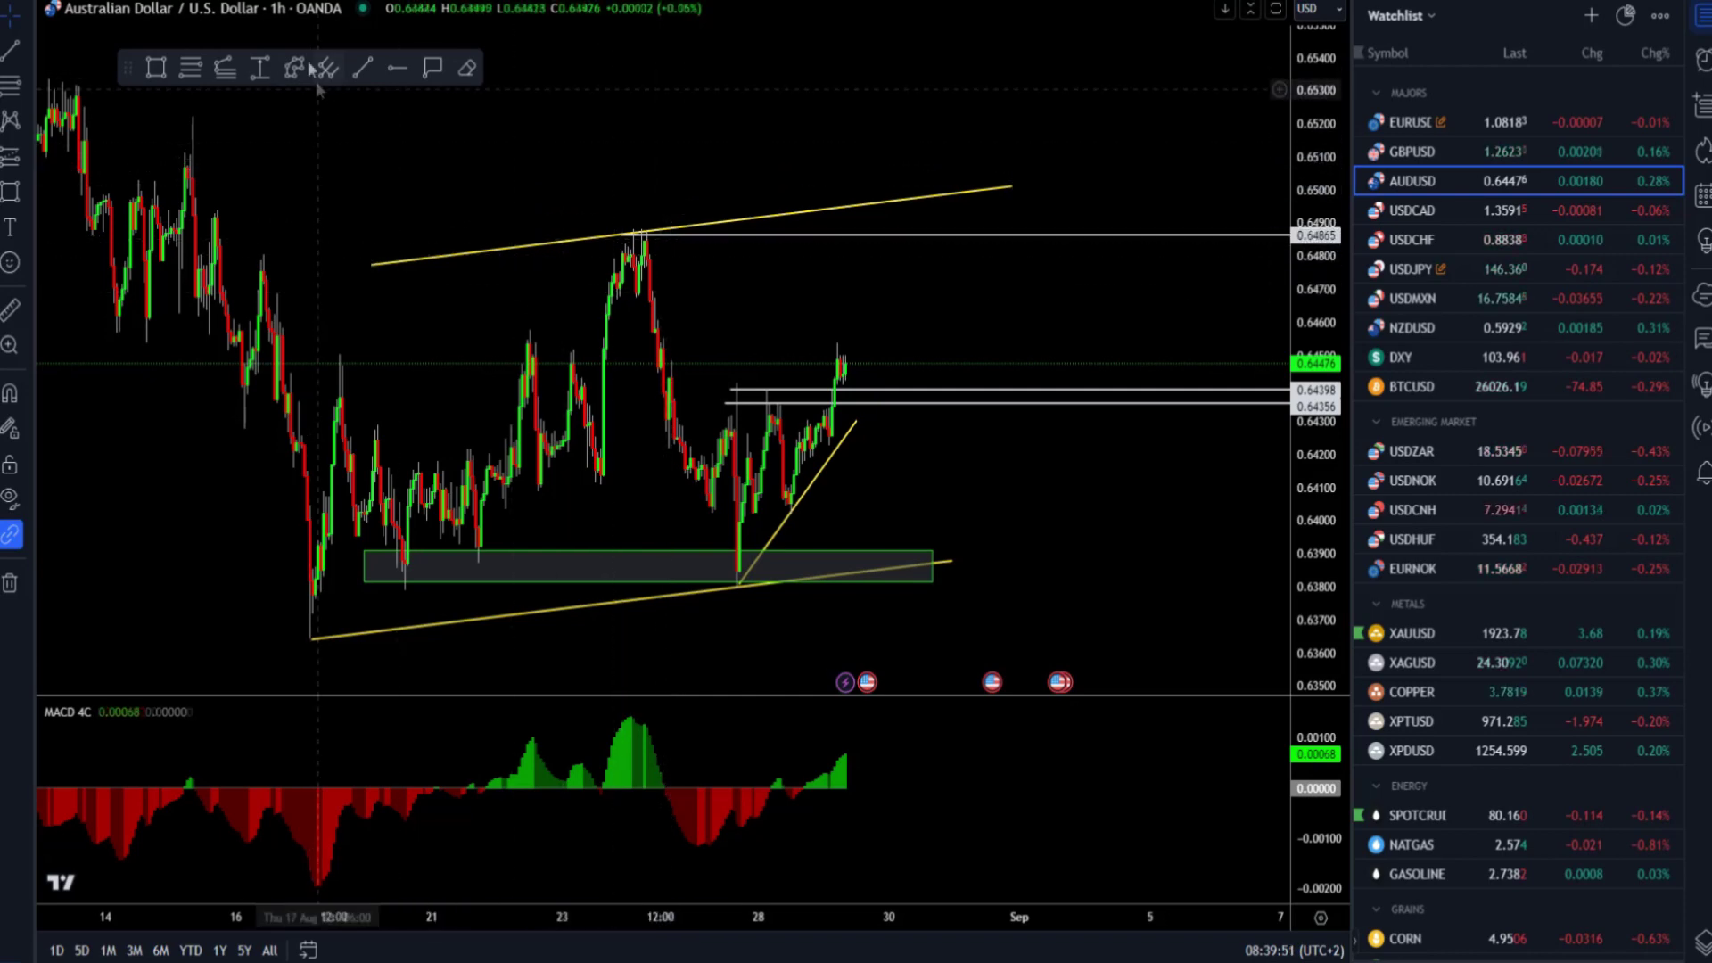
- Draw a bullish zigzag path on AUDUSD from about 0.6441 to 0.6460, back to 0.6454, and up to about 0.6492
scroll(495, 304, "down", 1)
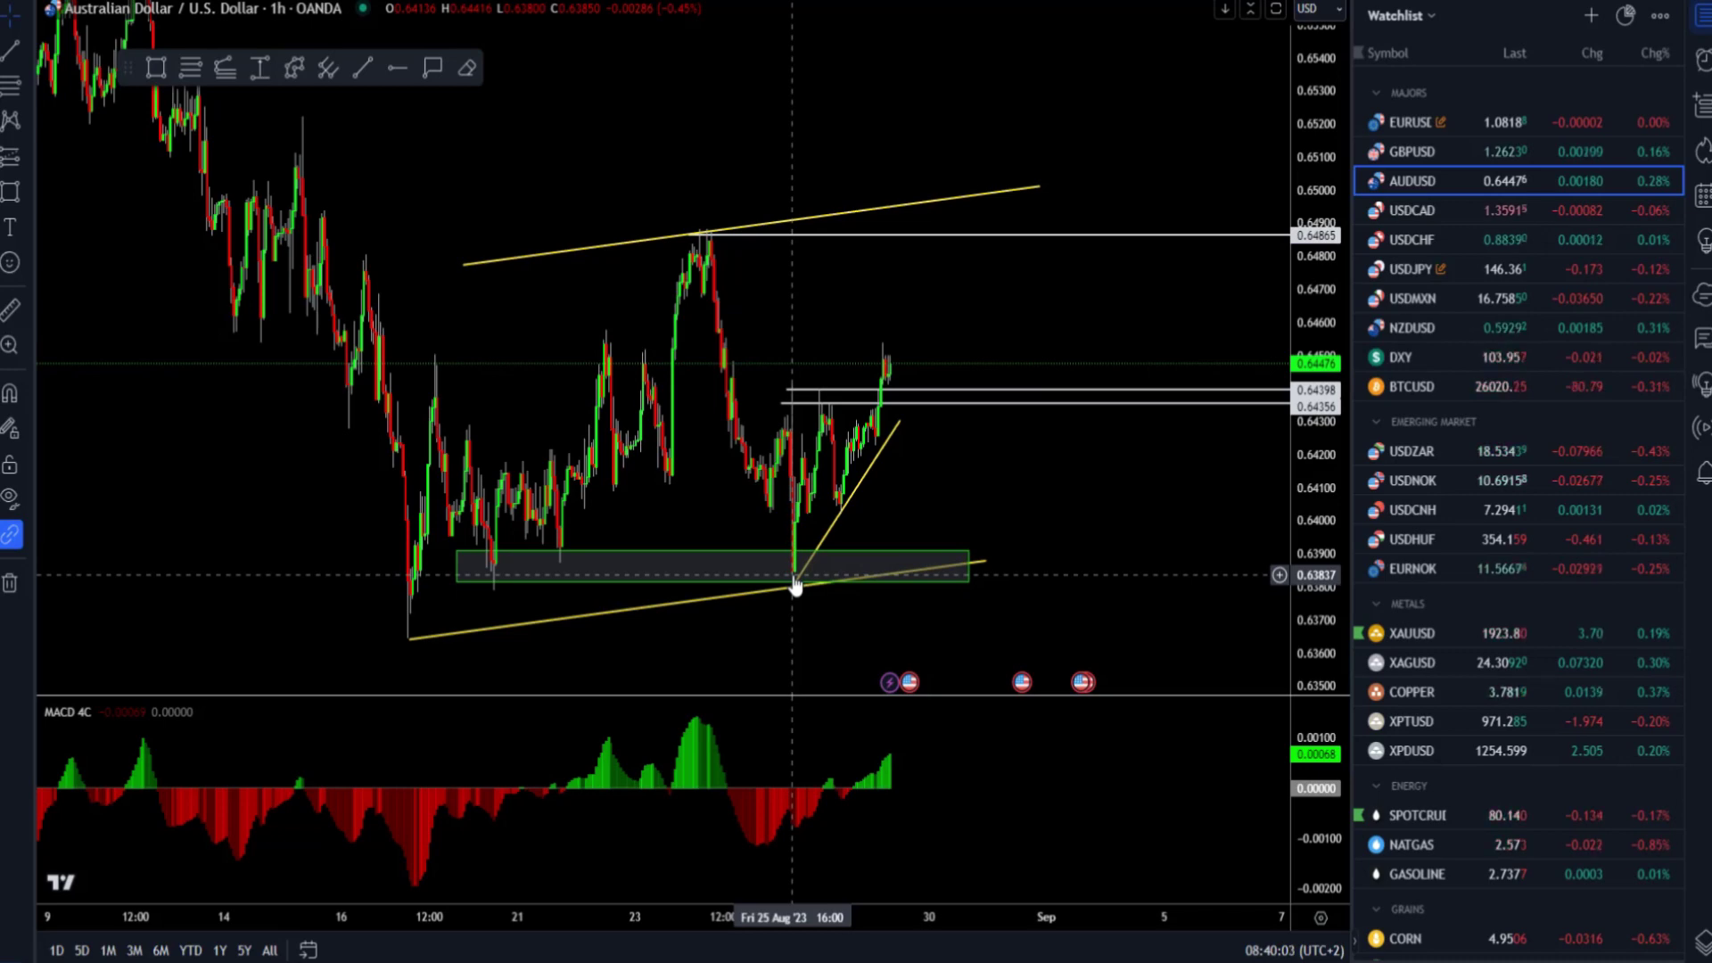
scroll(794, 584, "up", 4)
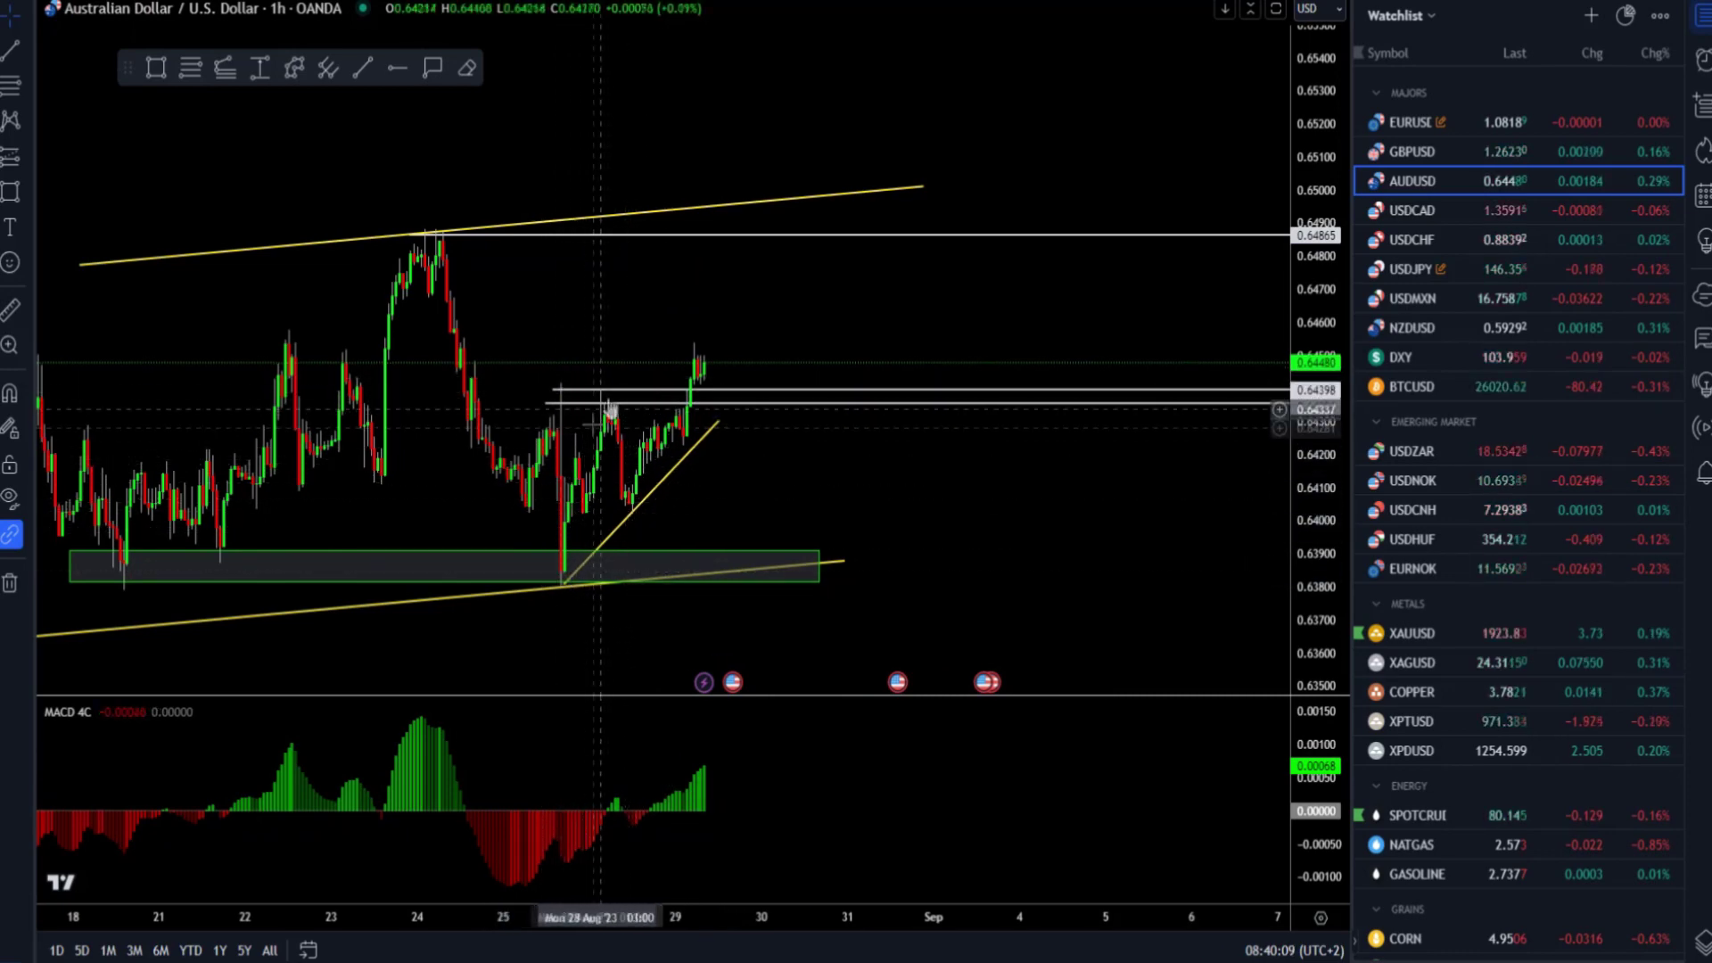
scroll(610, 393, "down", 1)
scroll(609, 392, "up", 3)
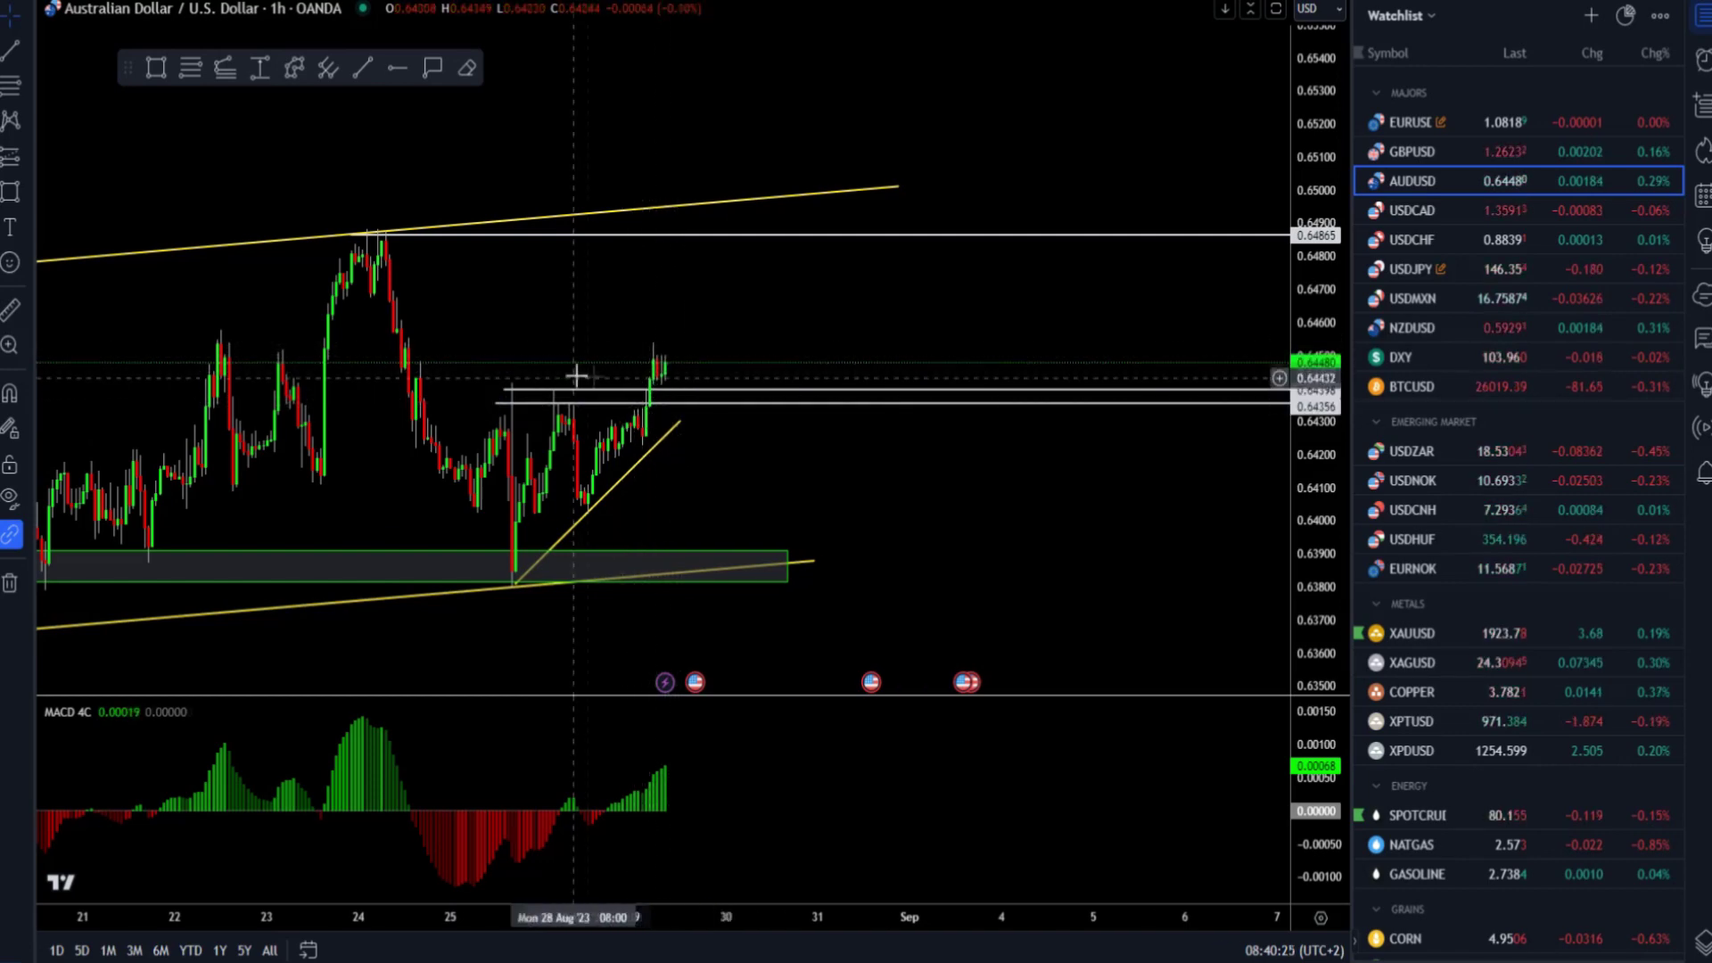
left_click_drag(220, 442, 312, 454)
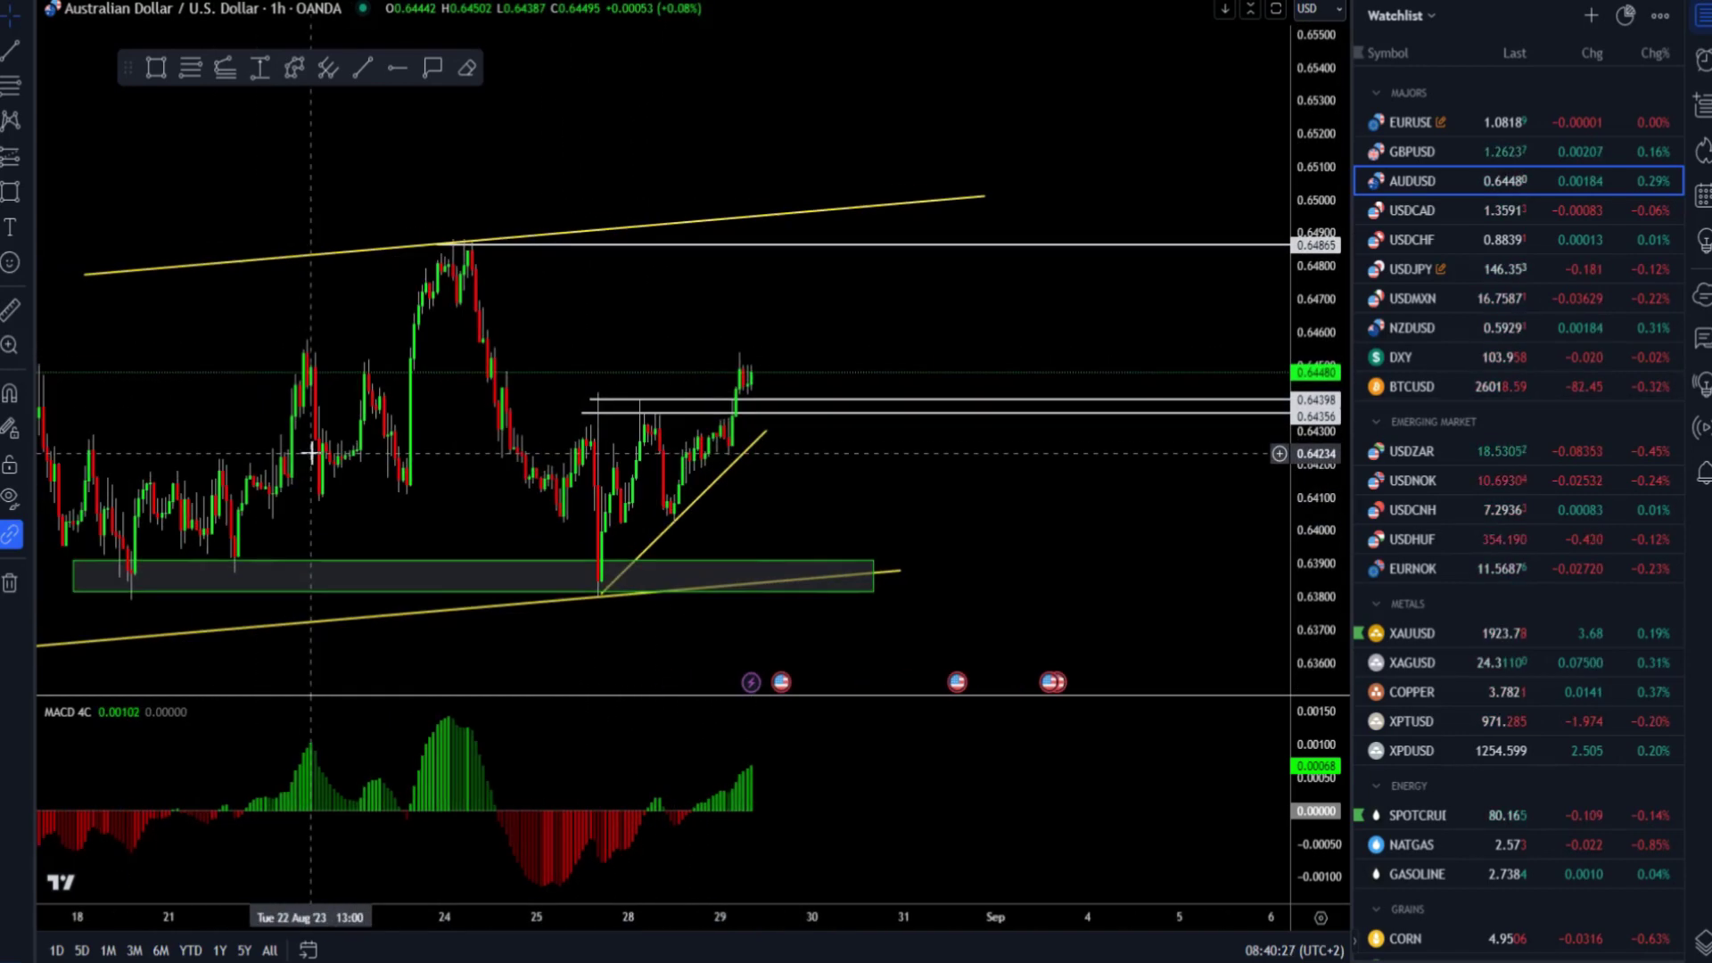
scroll(315, 456, "down", 2)
left_click(294, 67)
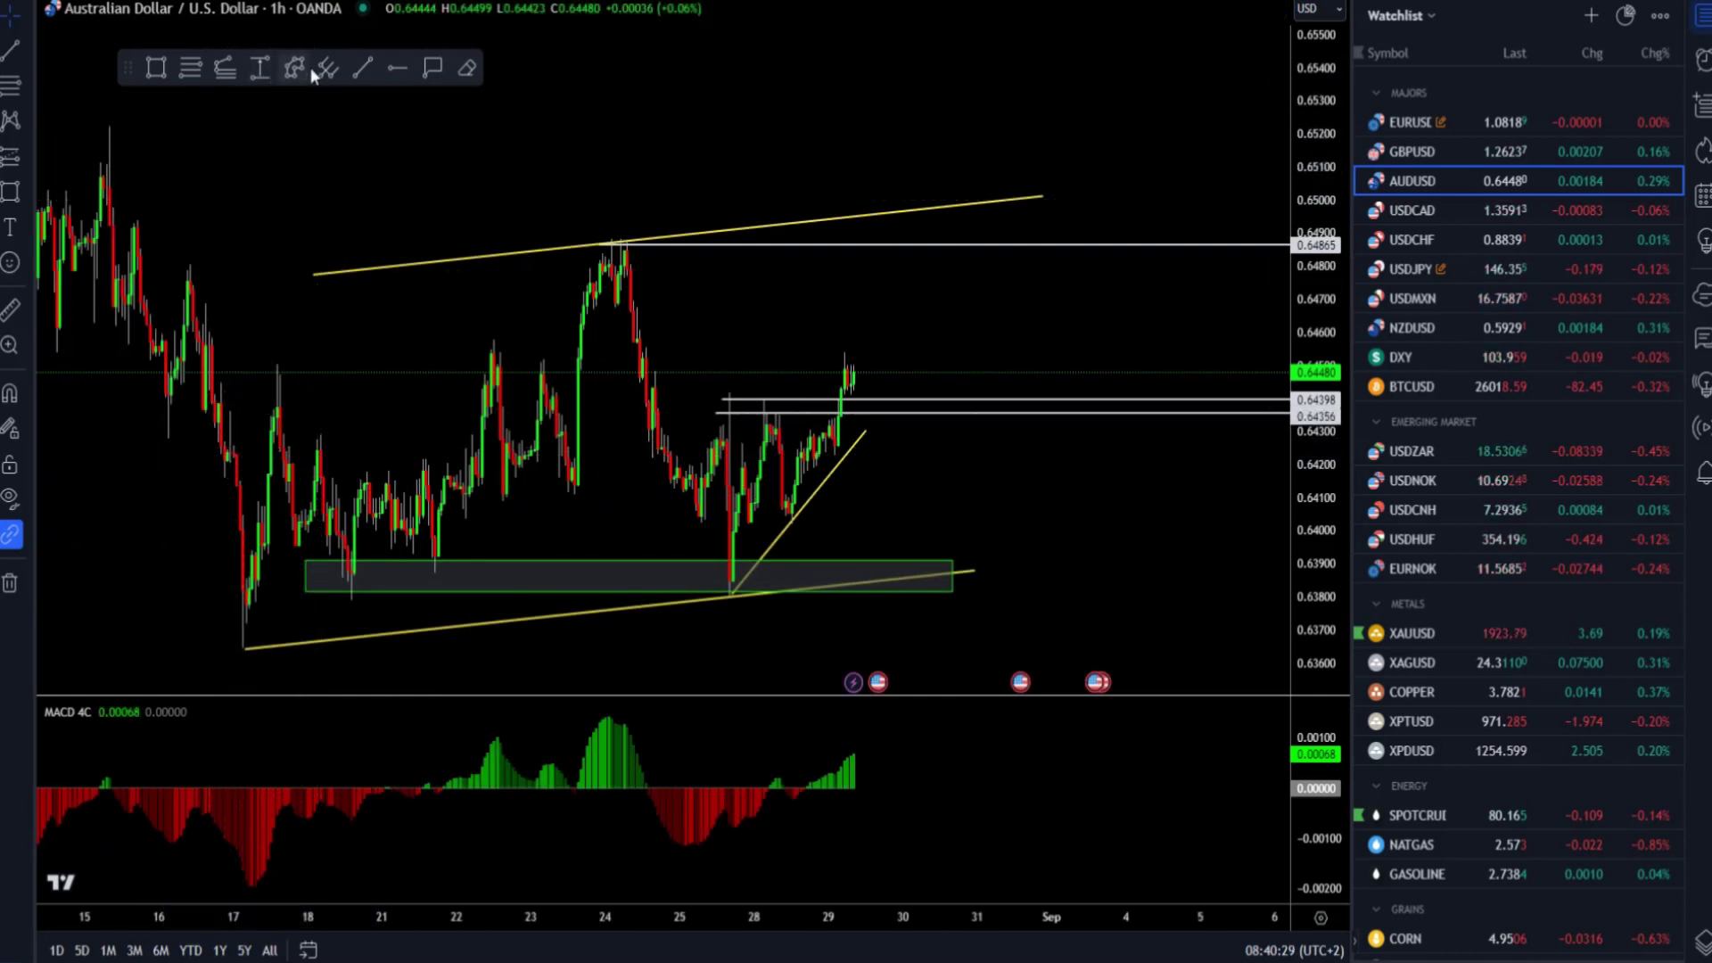
left_click(851, 395)
left_click(878, 334)
left_click(893, 351)
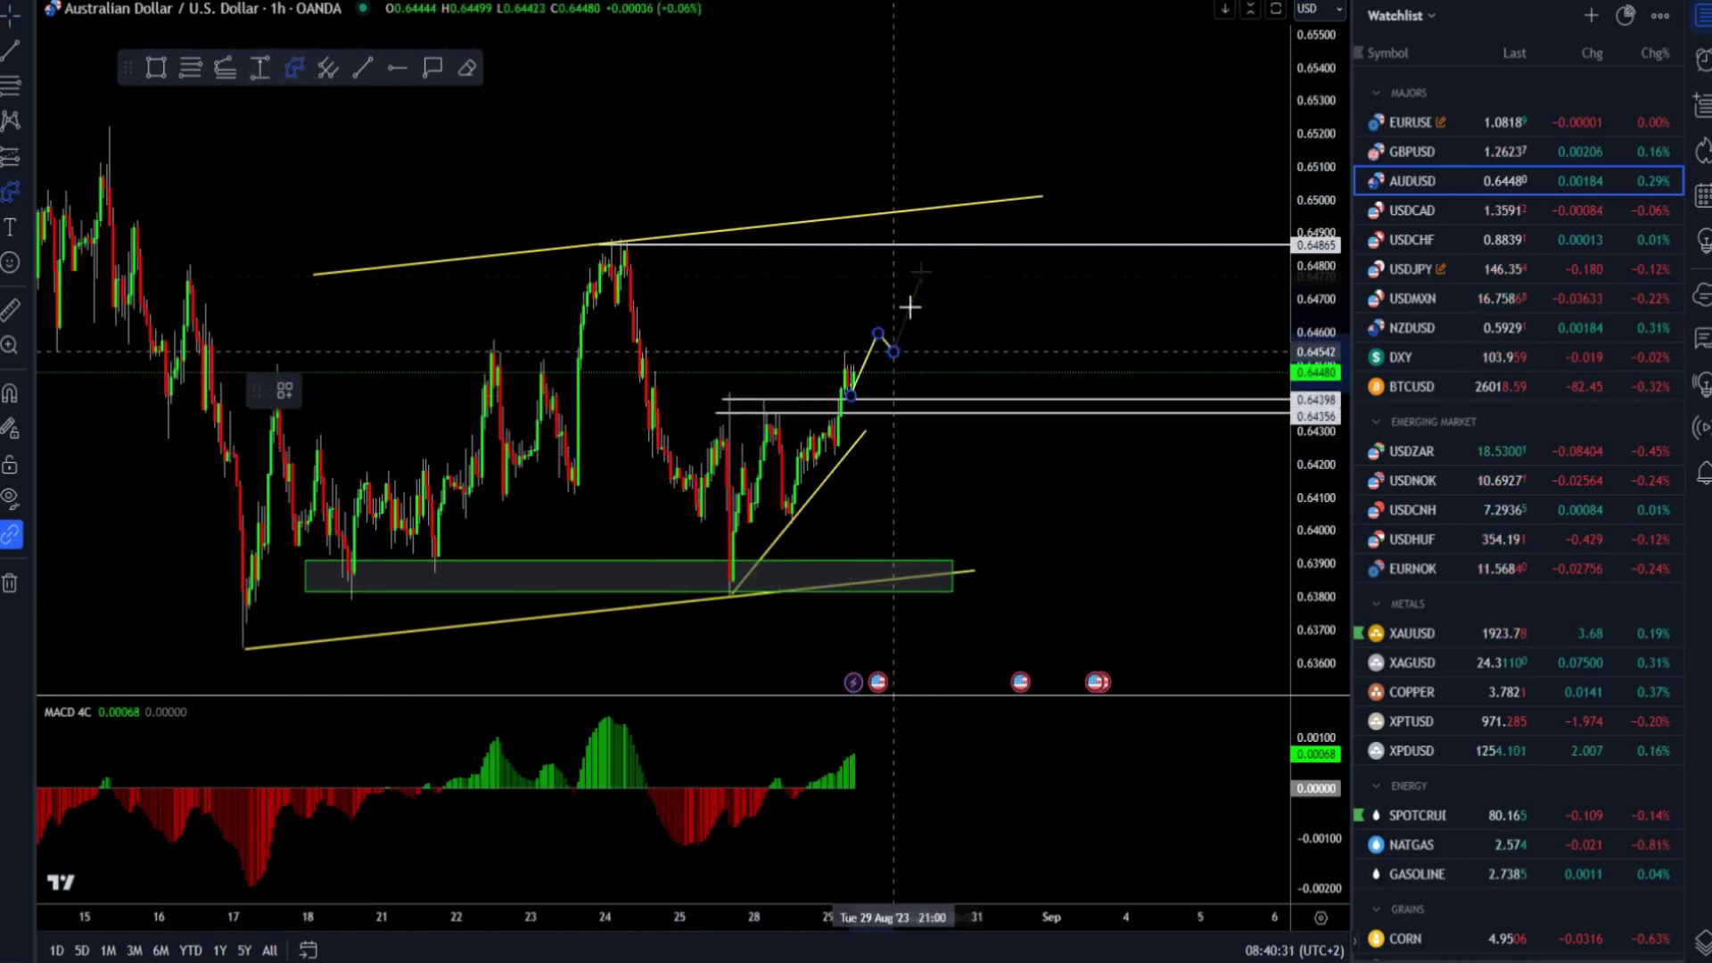
double_click(930, 228)
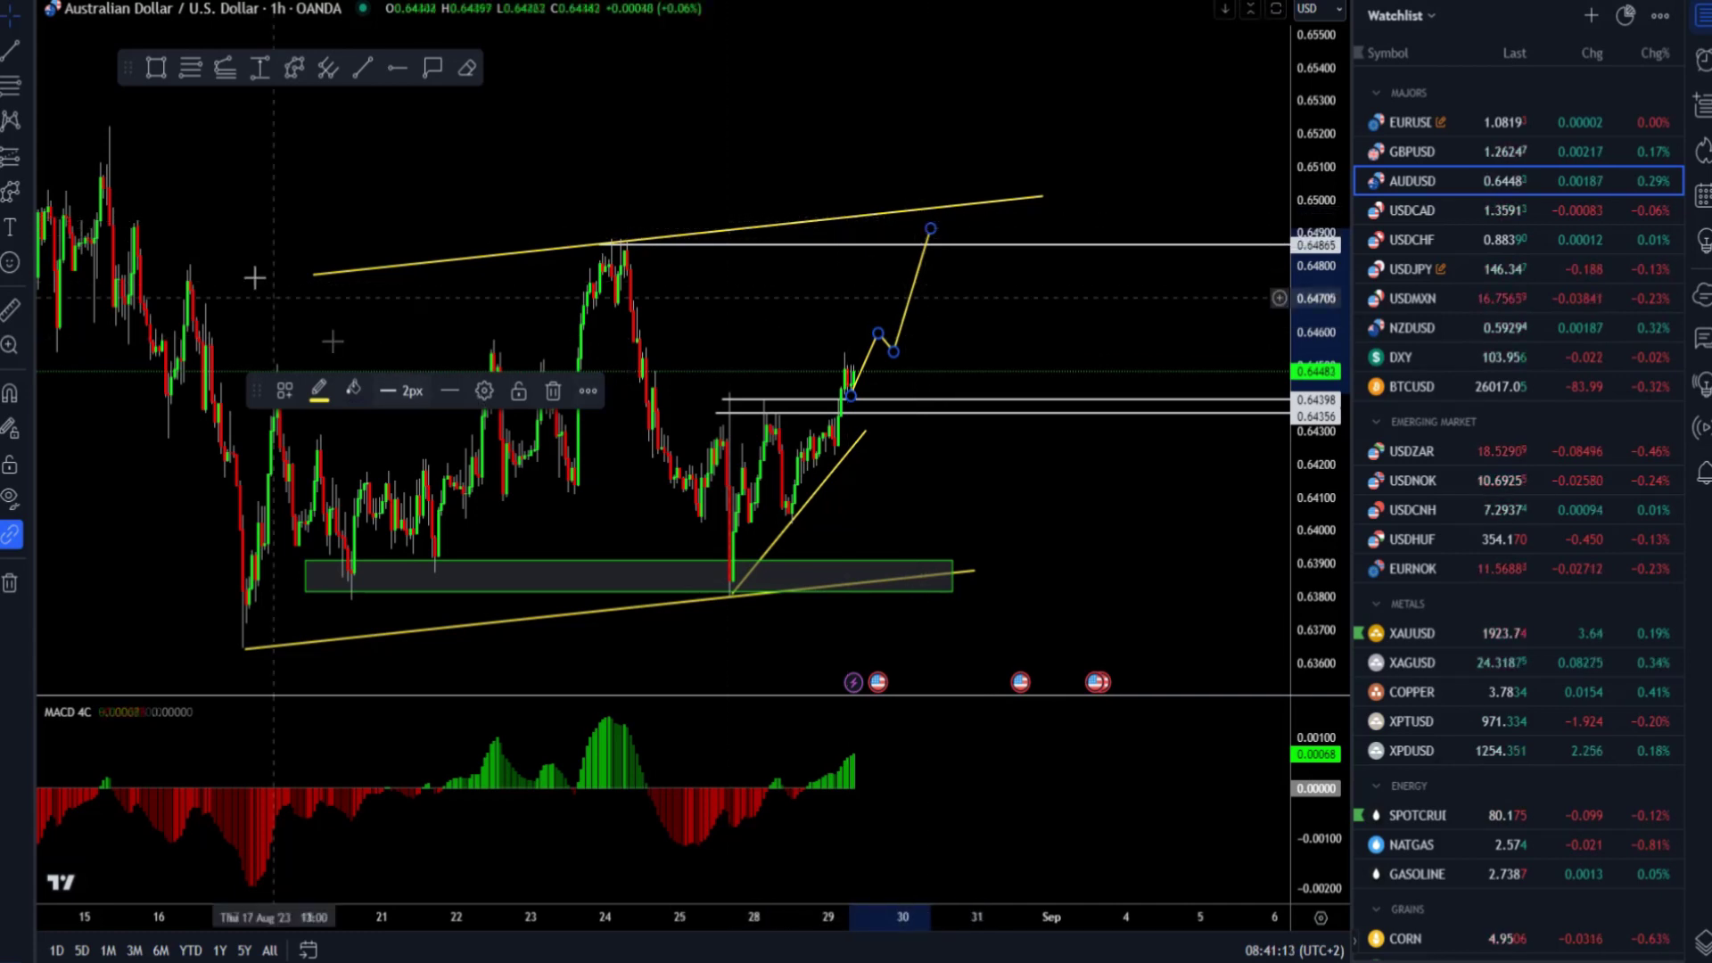
- Extend the rising trendline from the August 25 low to about 0.6444 on August 30
left_click(865, 432)
left_click_drag(866, 432, 909, 385)
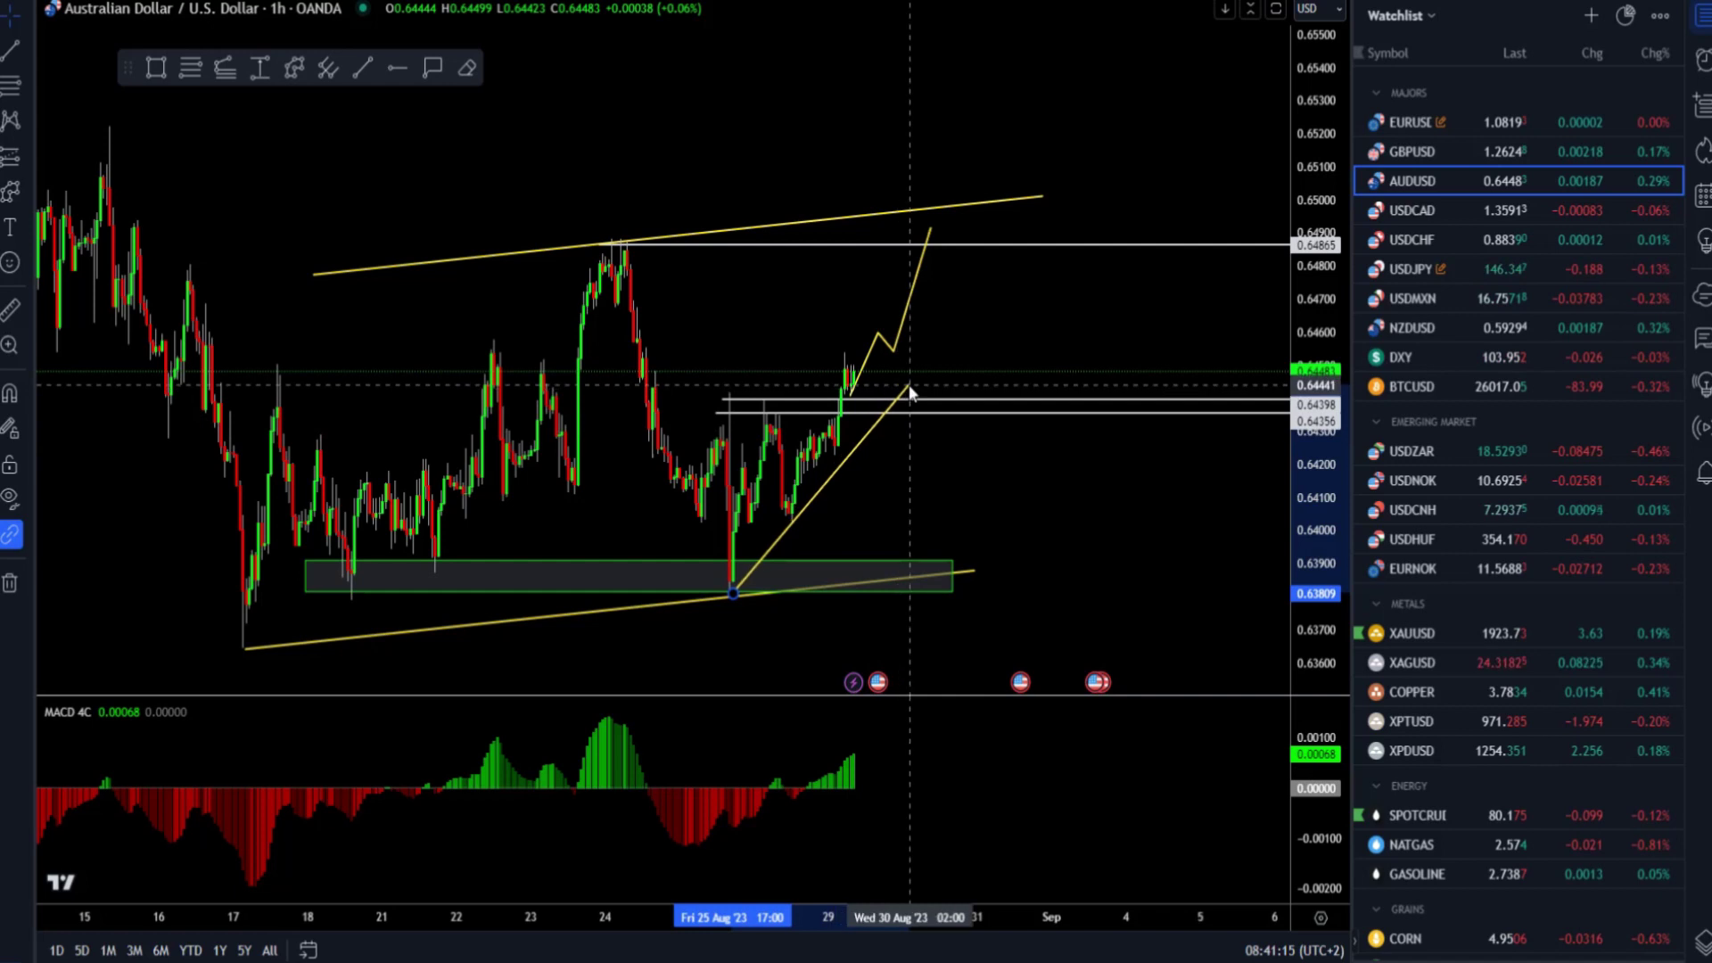
- Draw a bearish zigzag path from about 0.6450 down to about 0.6423, consolidating below the rising trendline
left_click(293, 68)
left_click(862, 366)
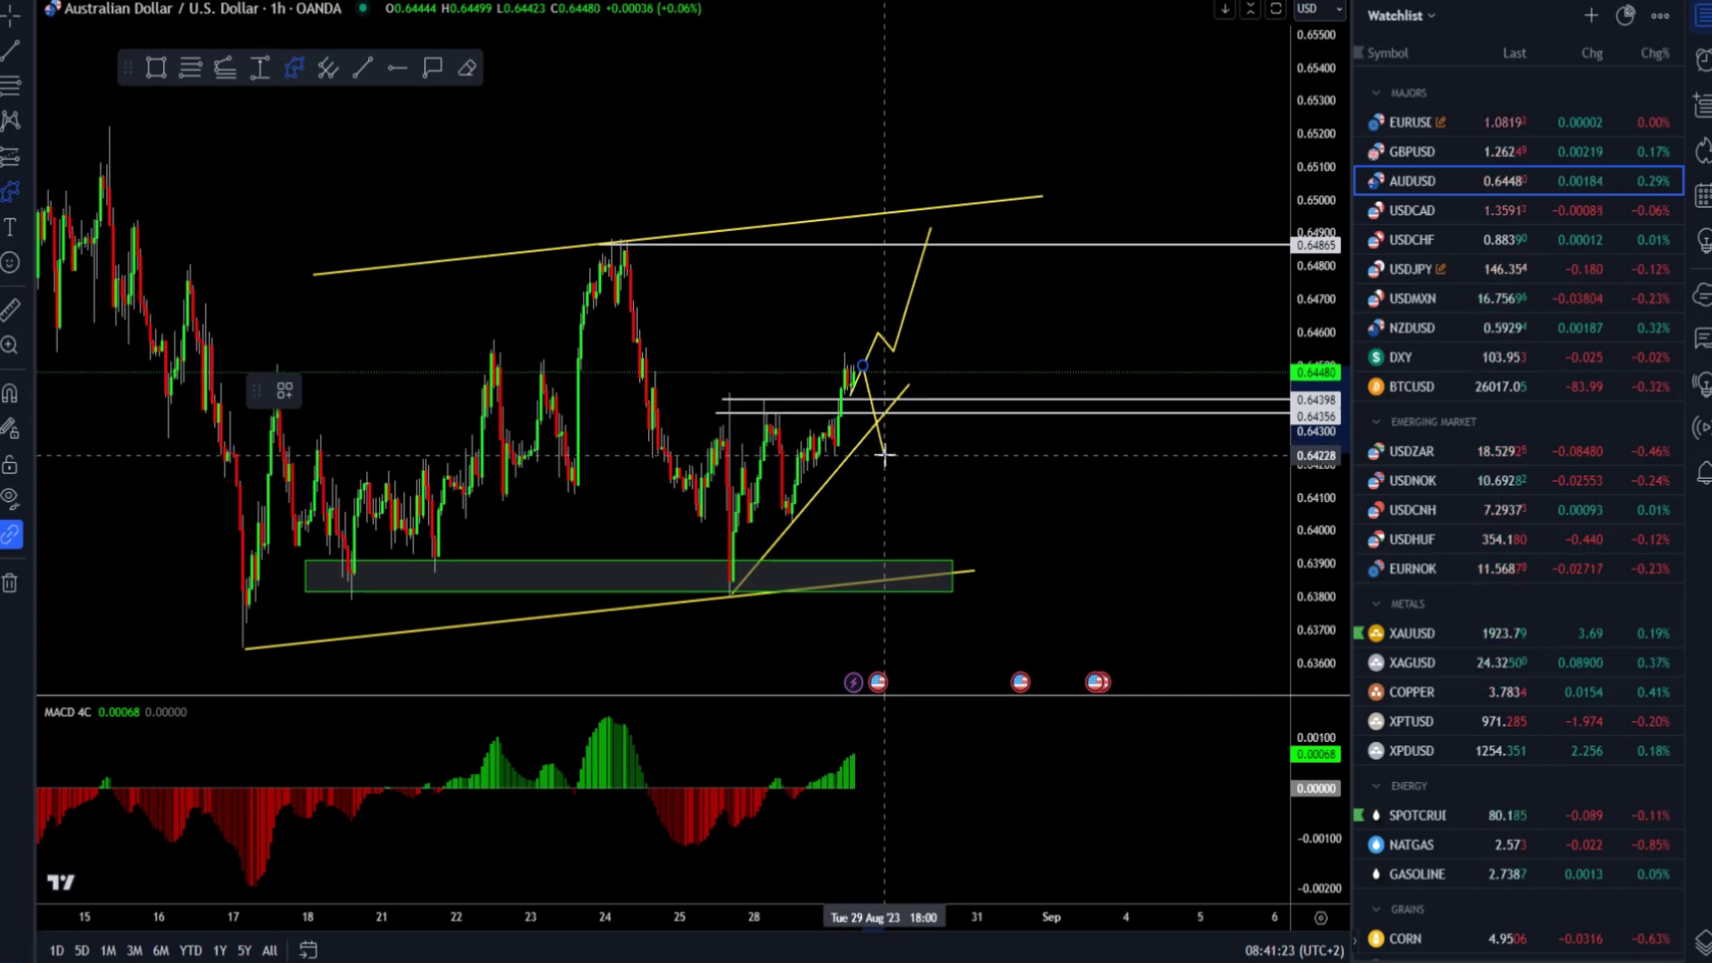
left_click(884, 455)
left_click(897, 430)
left_click(909, 454)
double_click(914, 434)
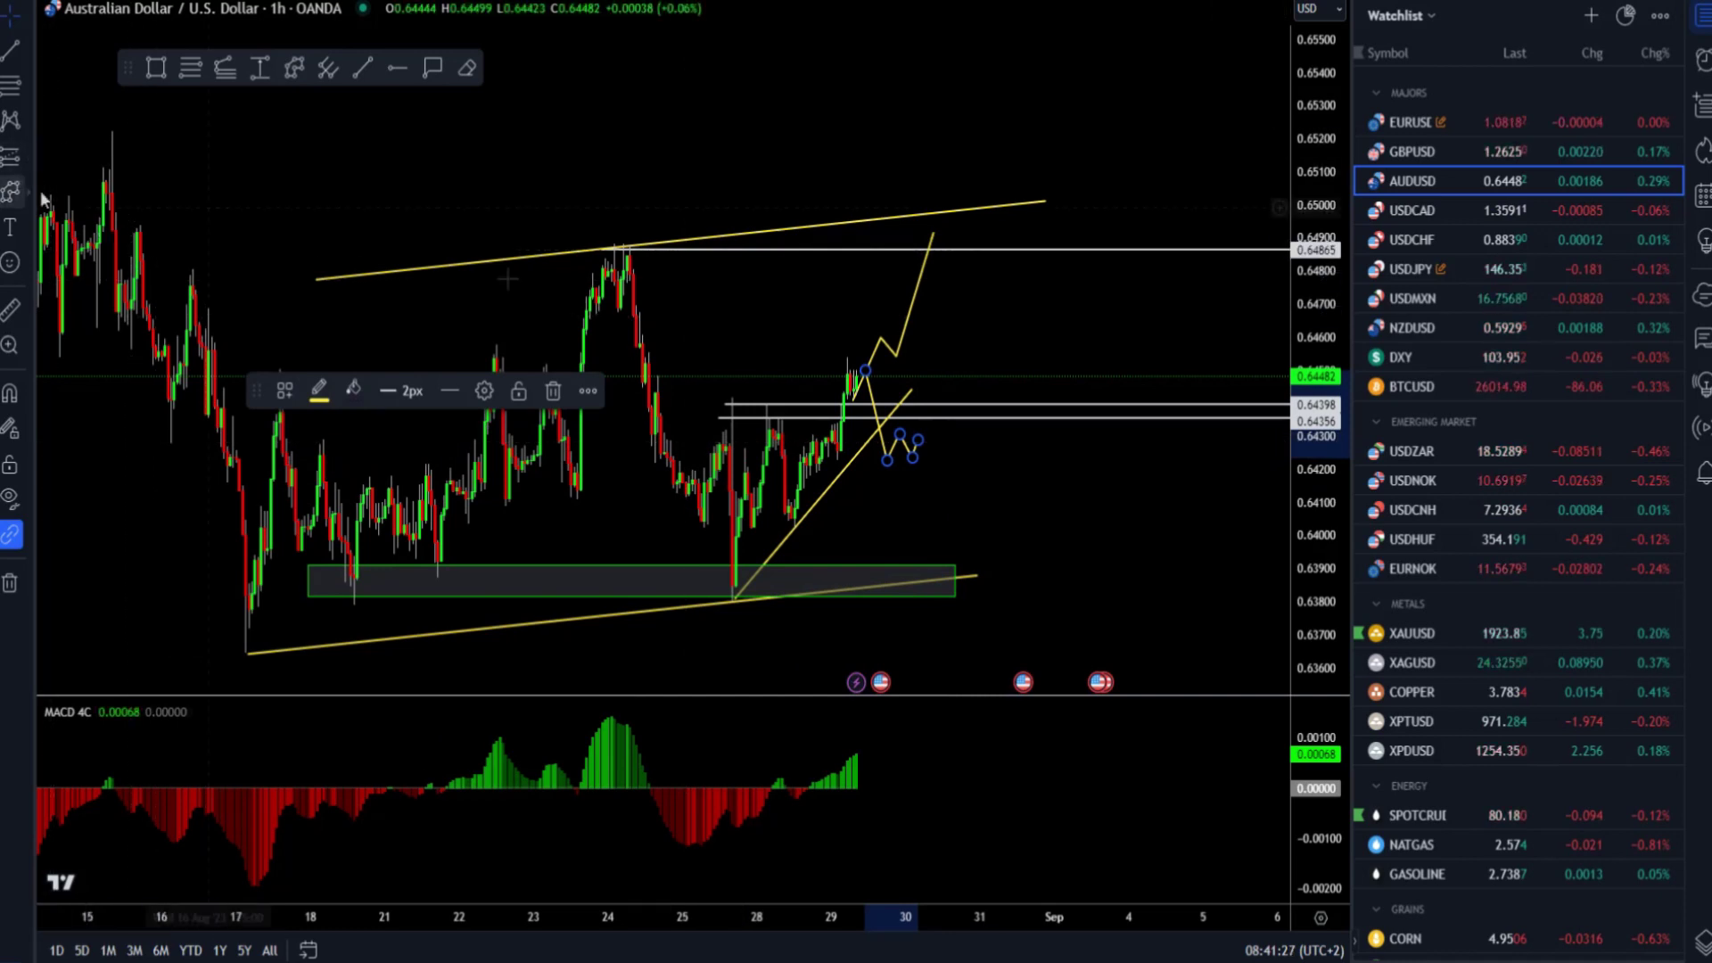
left_click(12, 193)
left_click(913, 447)
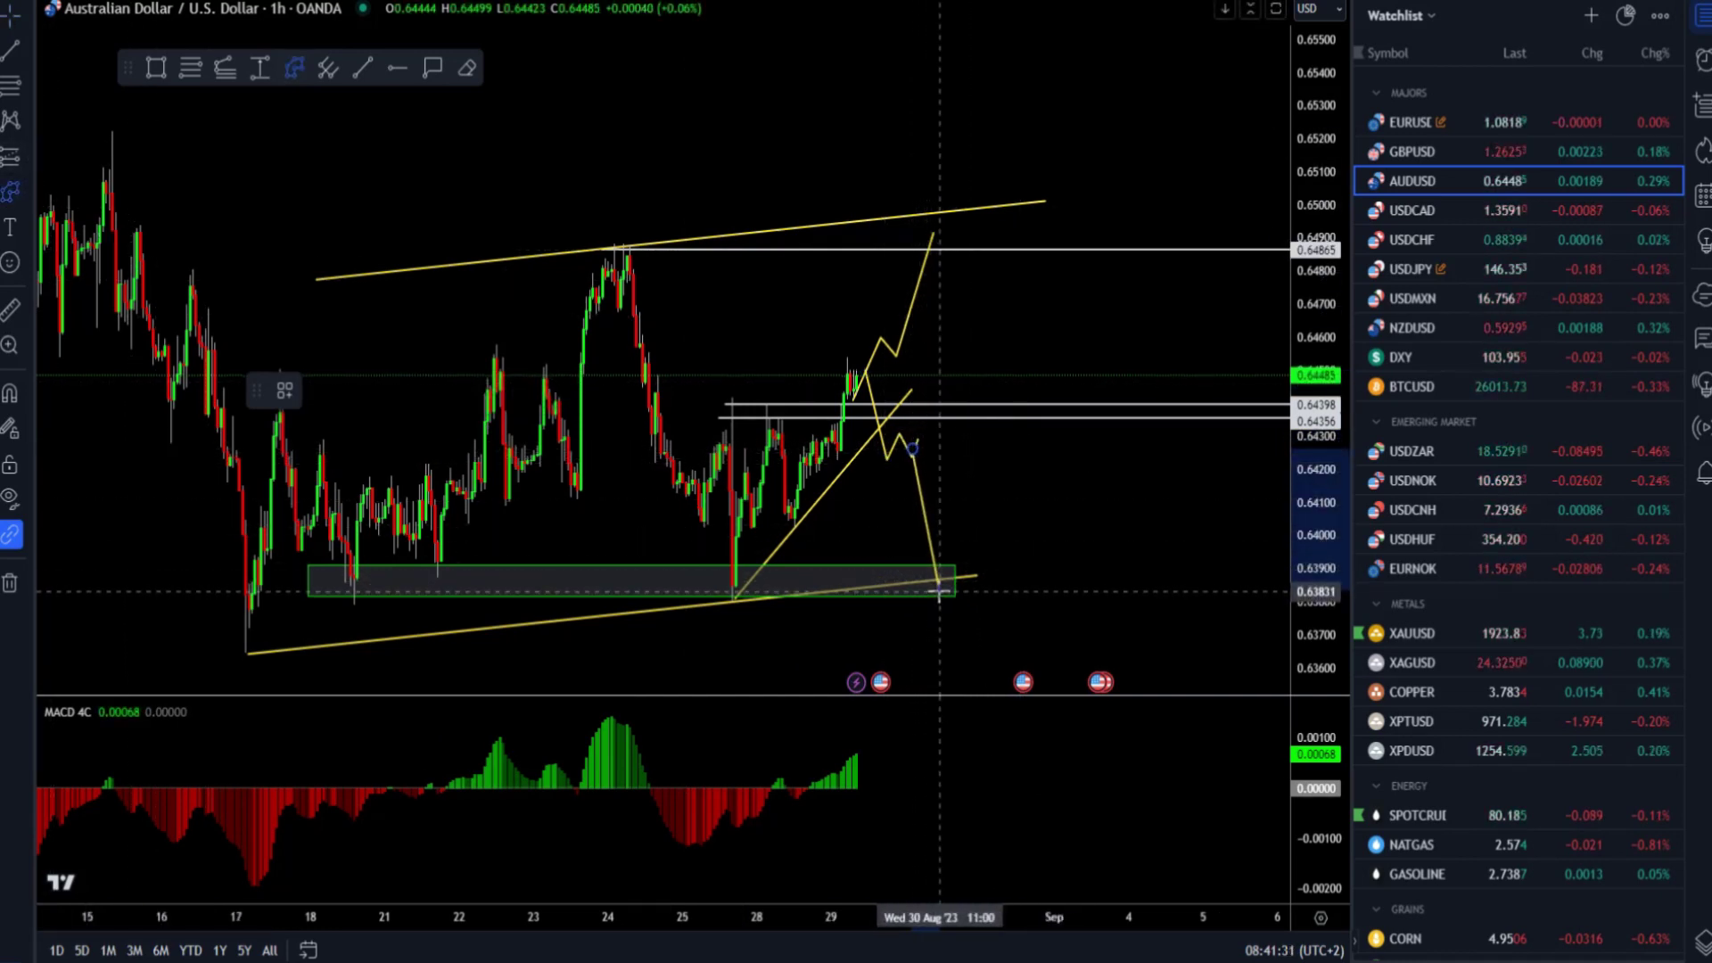
key("Escape")
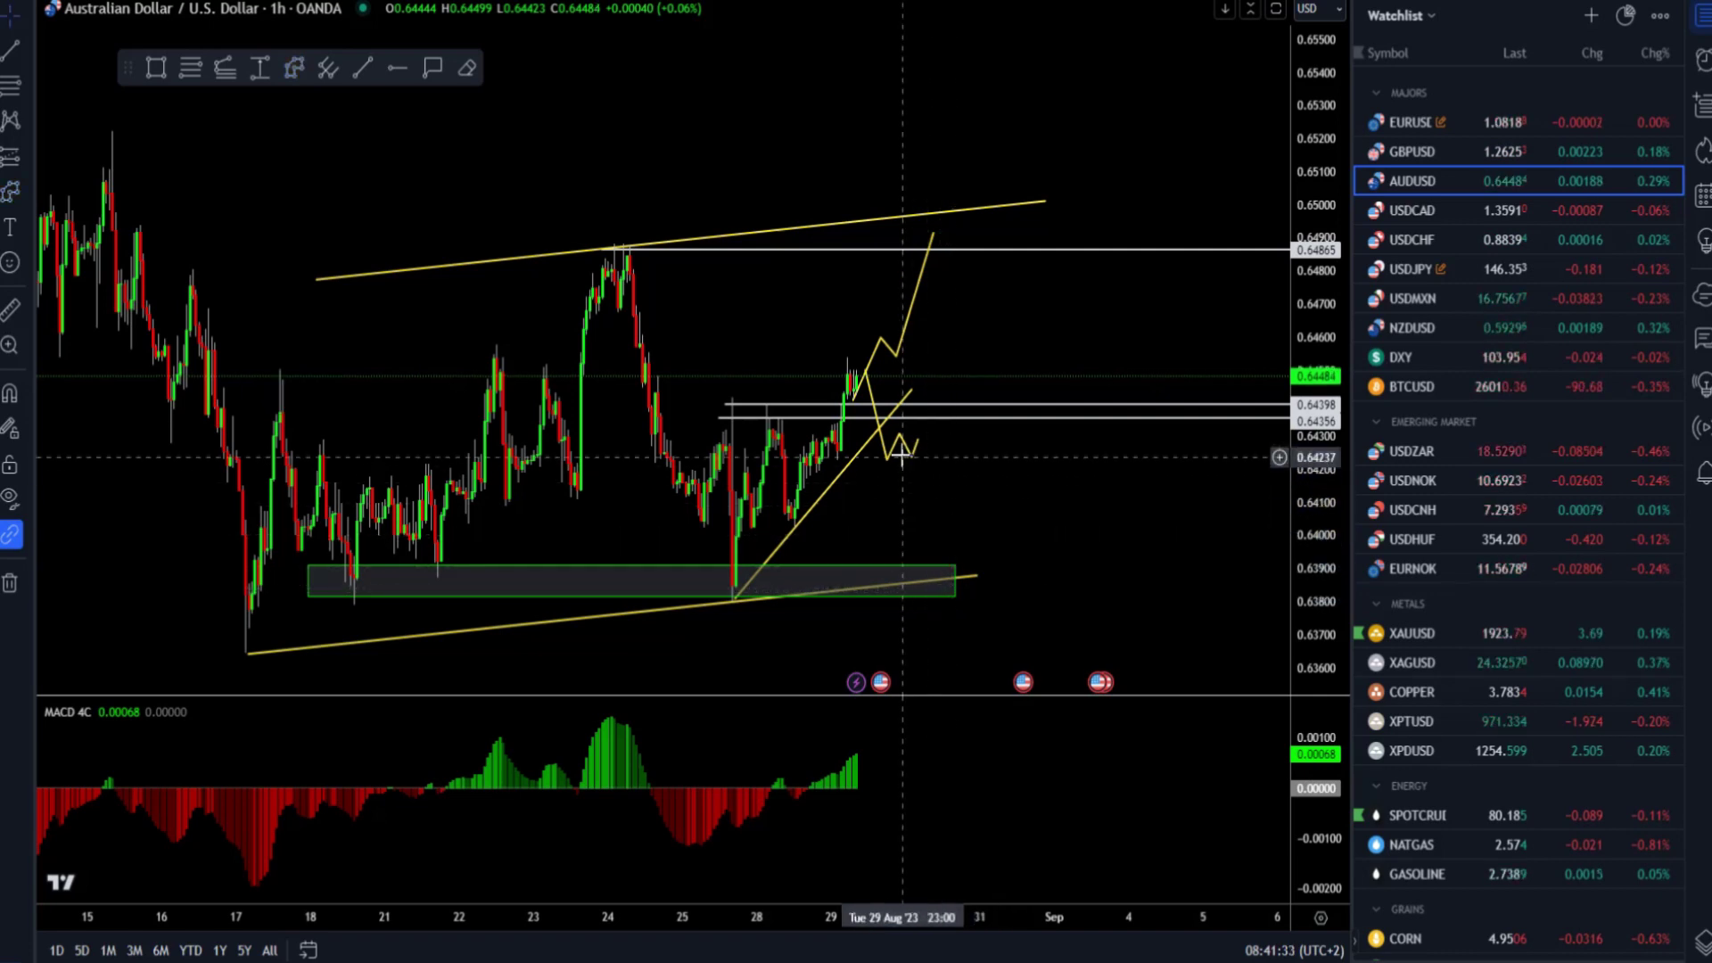
- Delete the bearish zigzag path below the rising trendline
left_click(890, 447)
key("Delete")
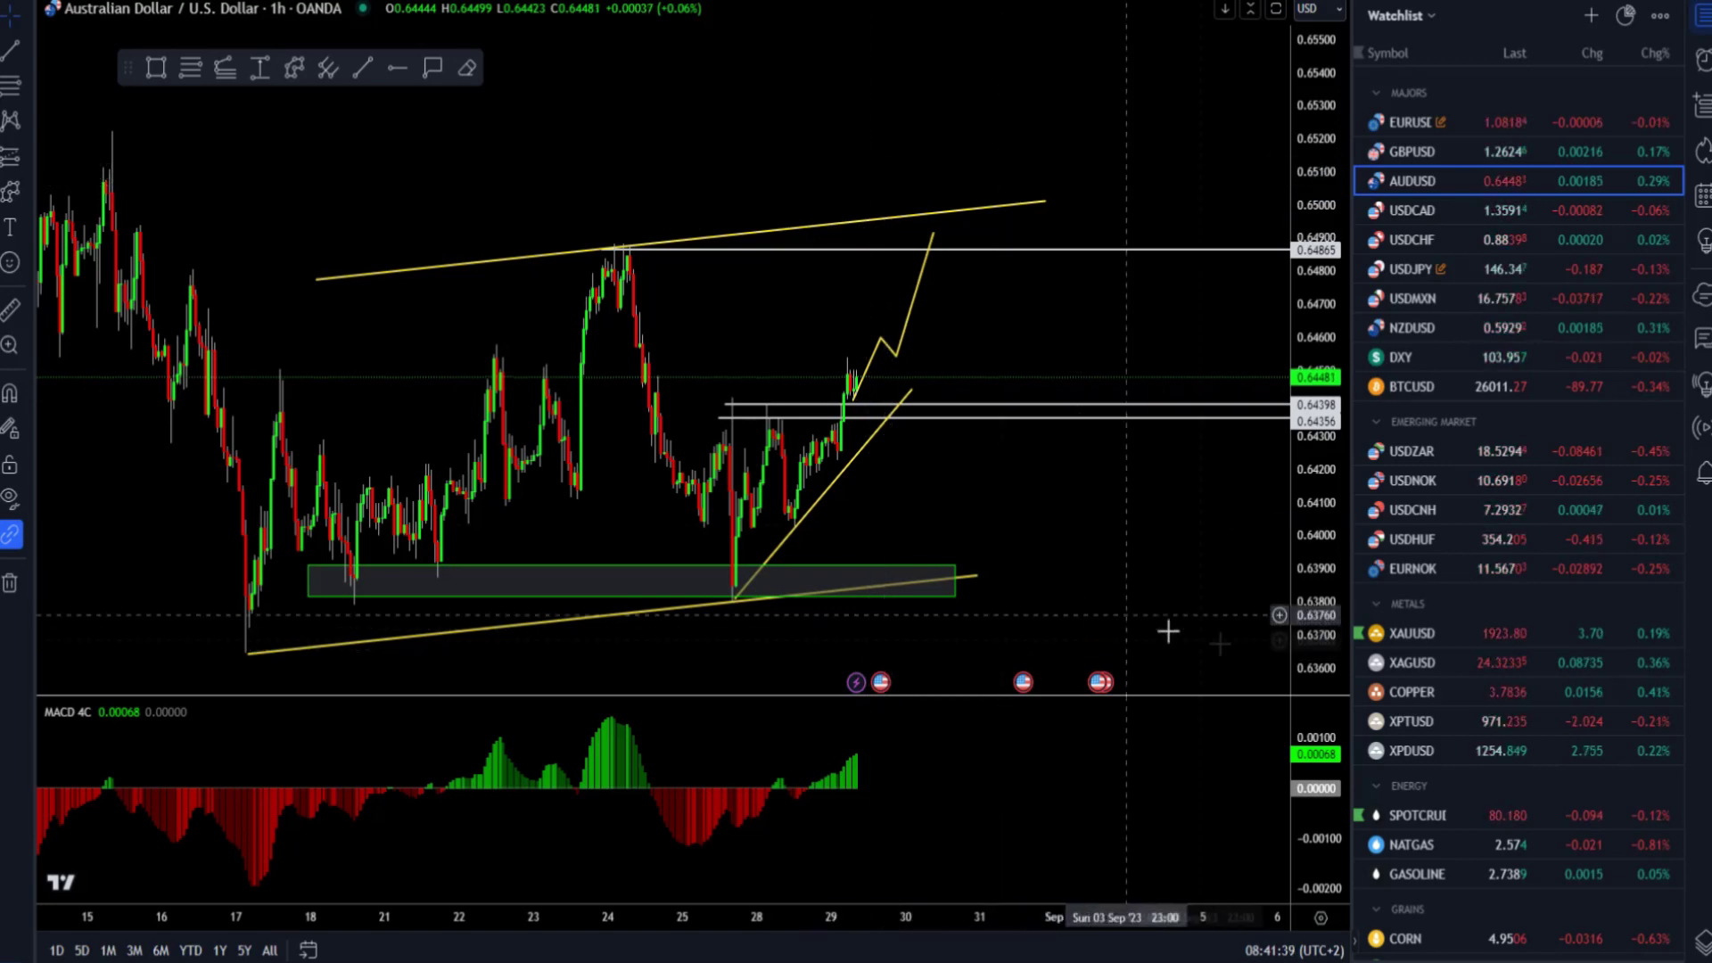
- Open the XAUUSD chart and compress its price scale to show the descending channel and the supply zones above price
left_click(1484, 634)
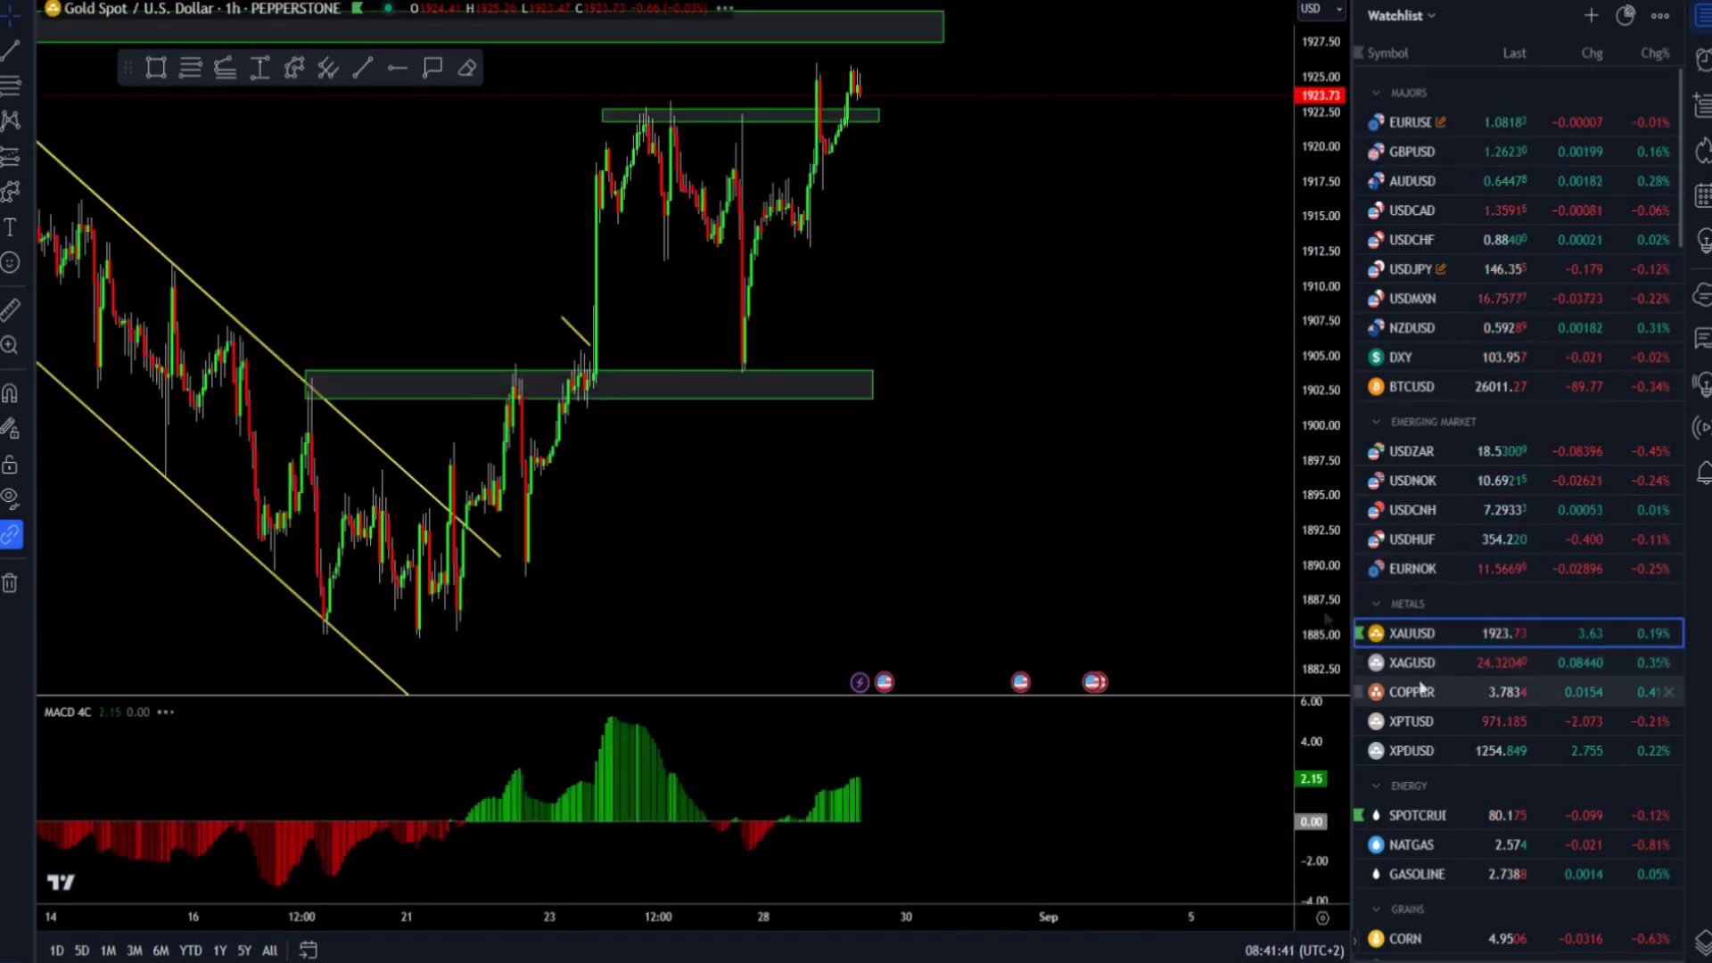
left_click_drag(988, 286, 1157, 373)
left_click_drag(1336, 459, 1336, 557)
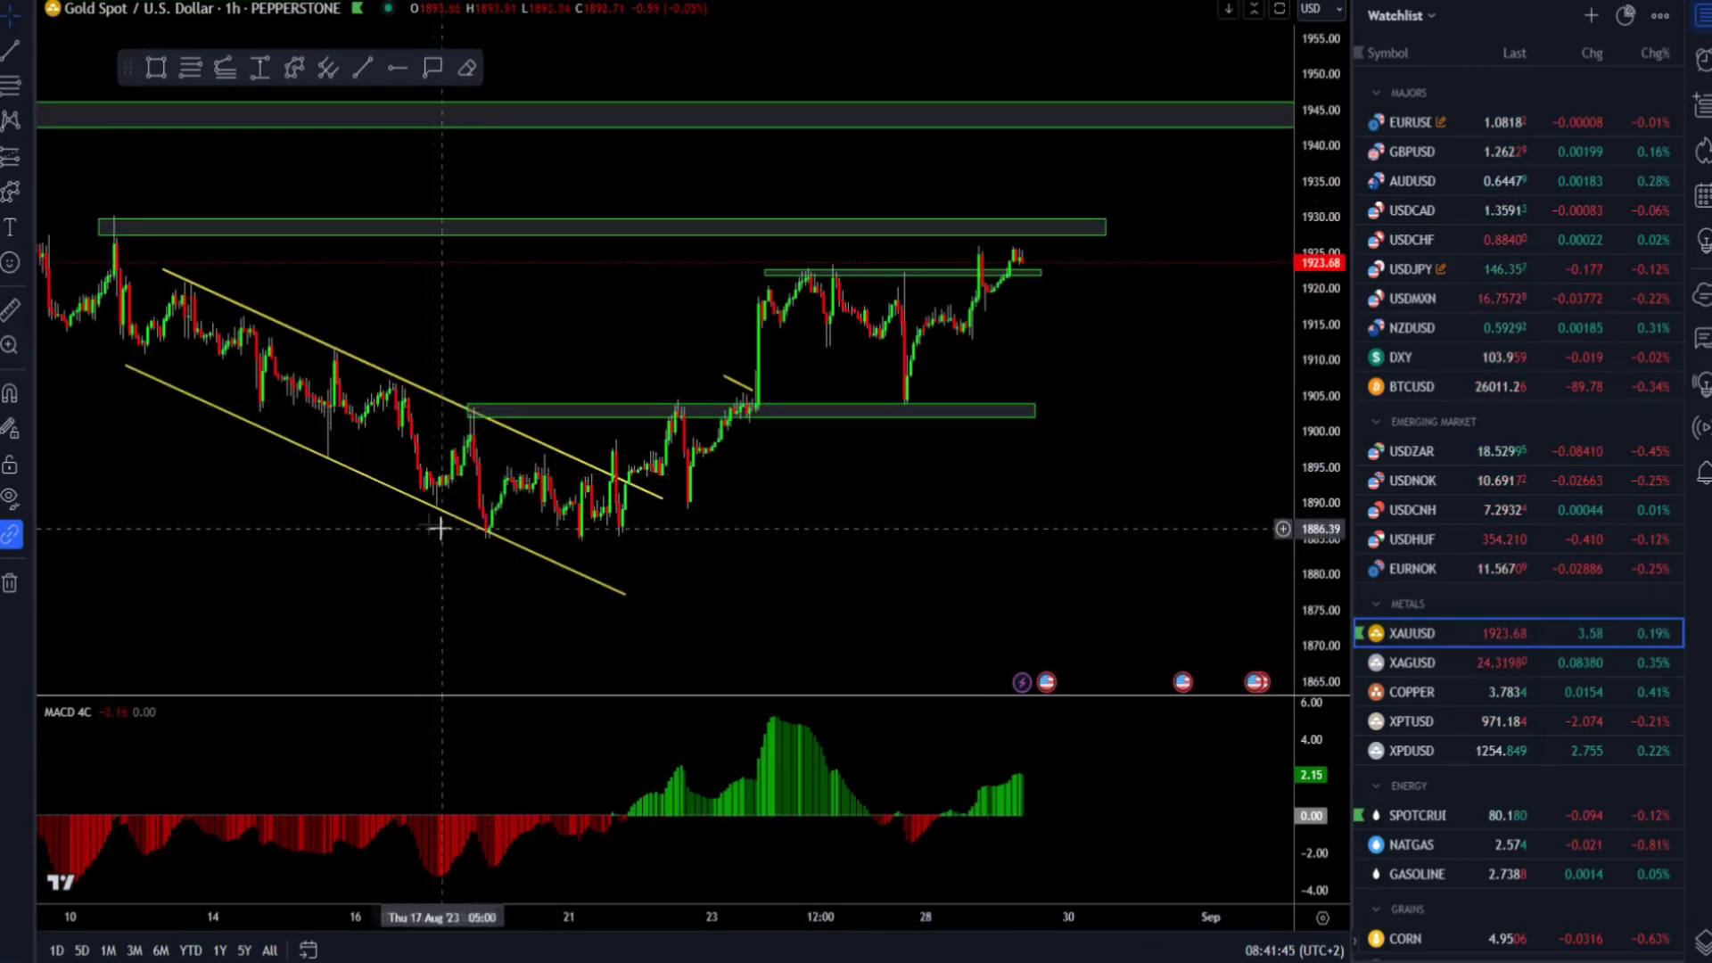
- Examine gold's breakout from the descending channel, the retest of the 1902–1904 zone and the recent highs around 1922
scroll(349, 431, "down", 1)
scroll(350, 431, "down", 3)
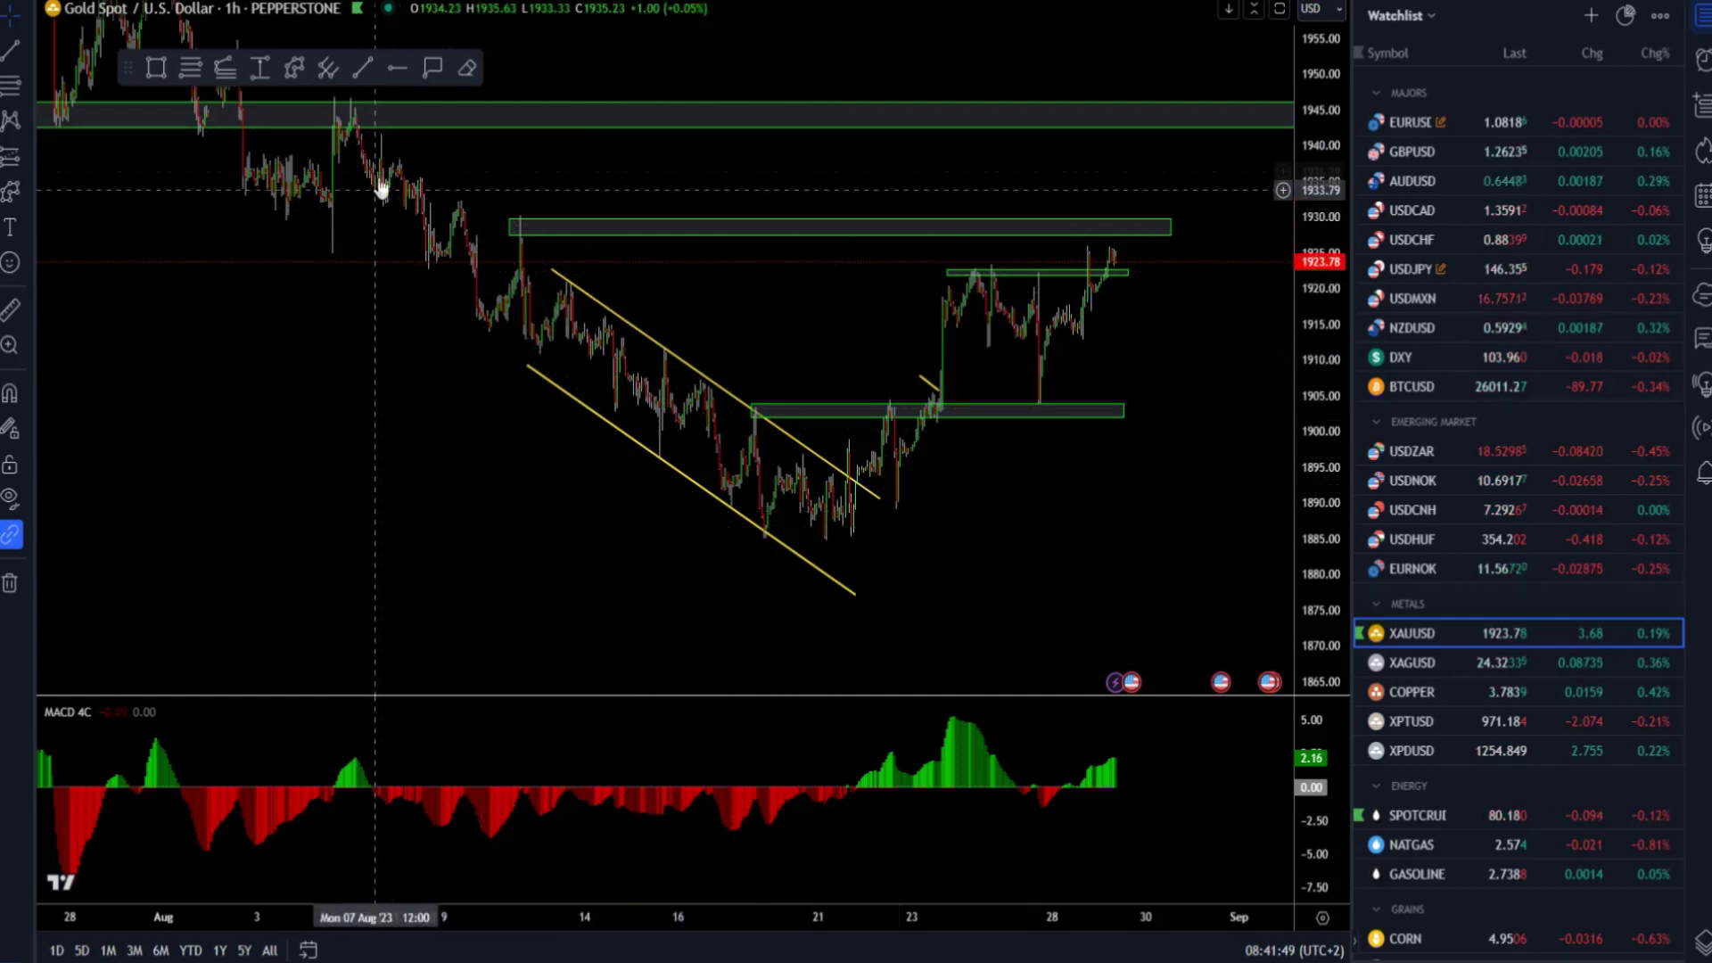
scroll(829, 508, "up", 5)
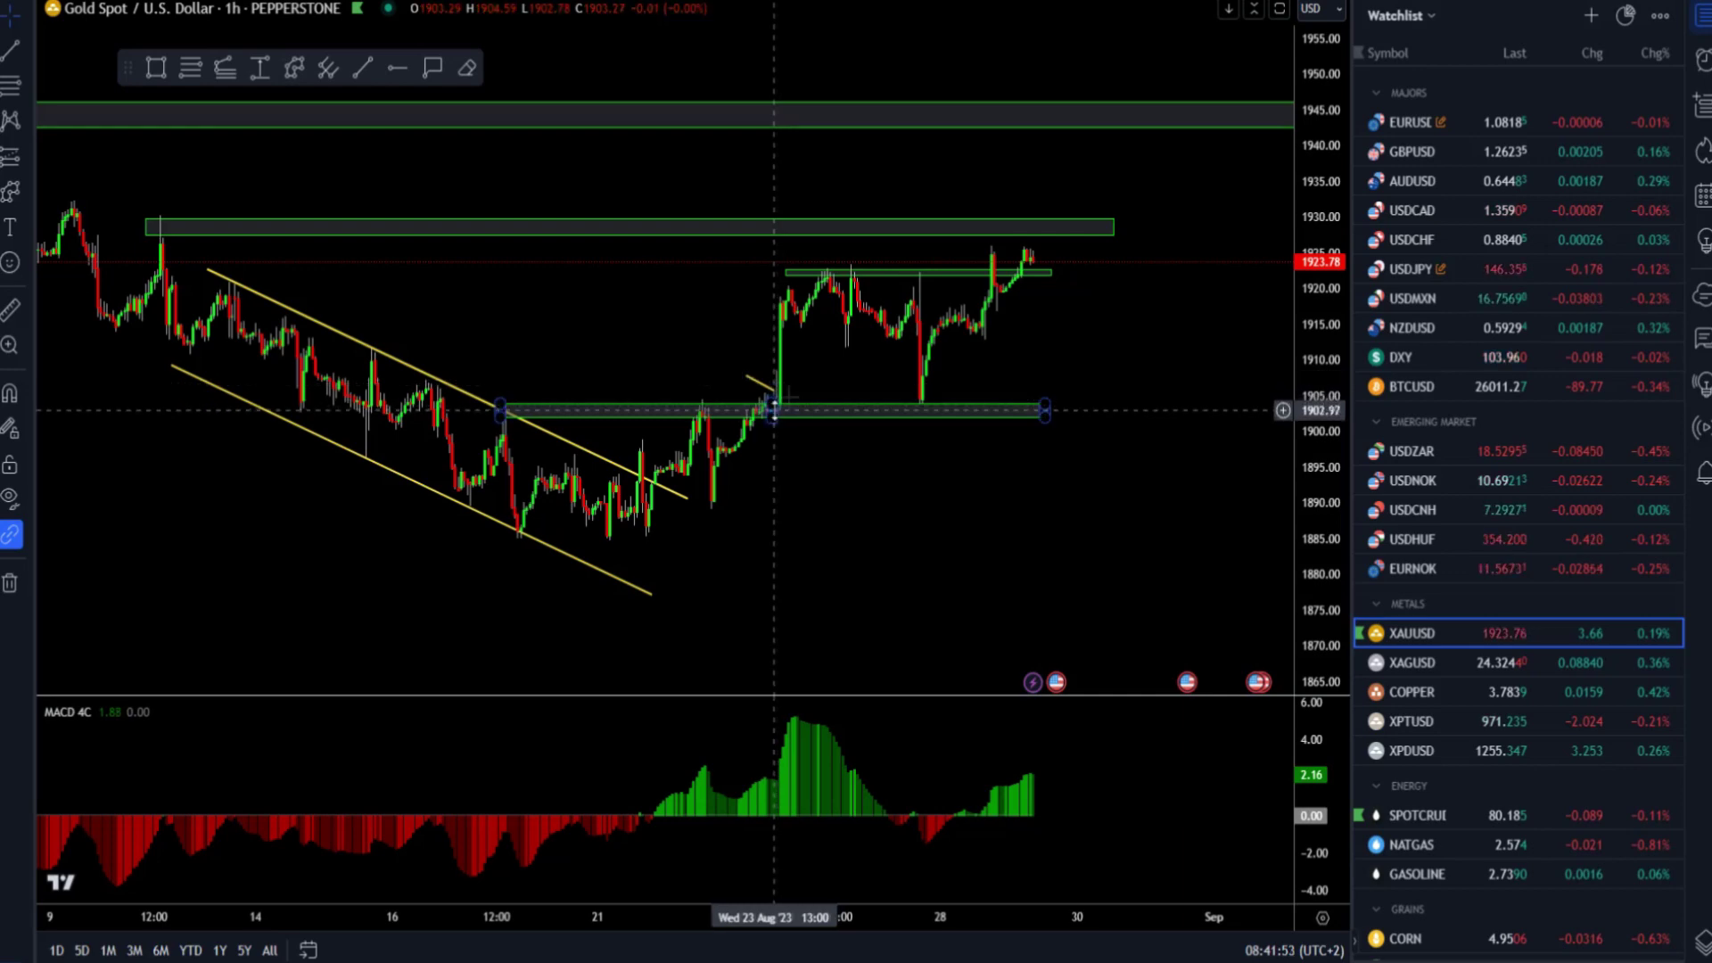
scroll(1212, 461, "up", 1)
left_click_drag(1320, 557, 1320, 259)
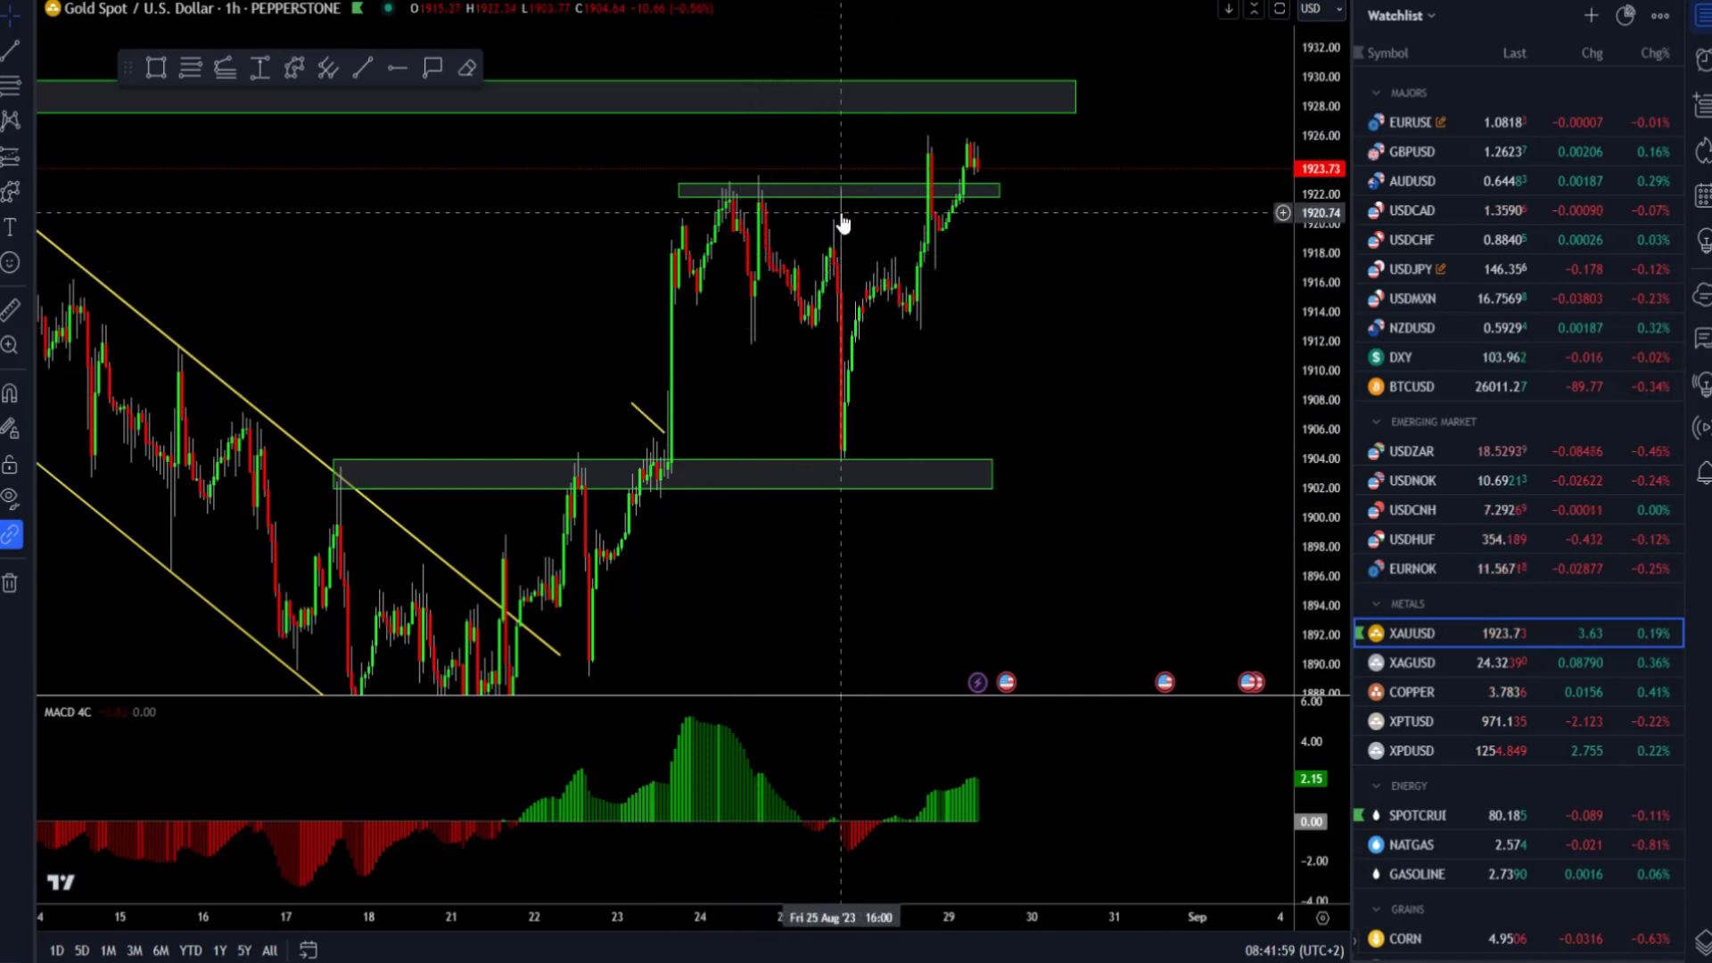
scroll(784, 240, "up", 4)
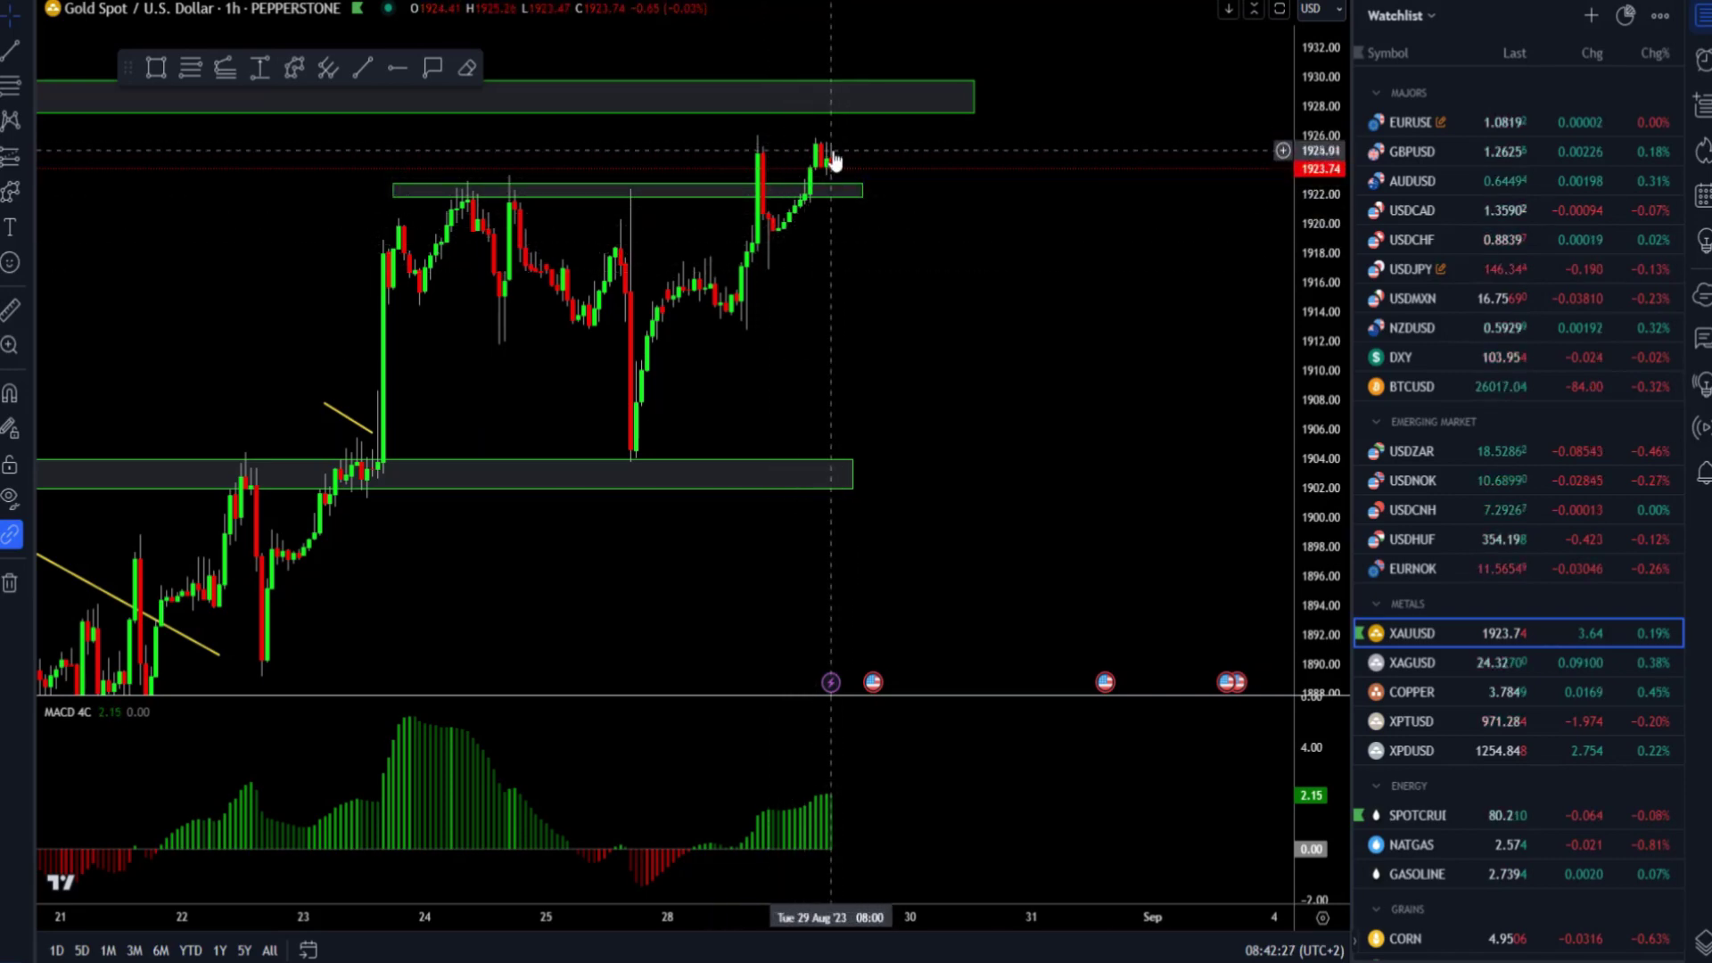
scroll(798, 169, "down", 5)
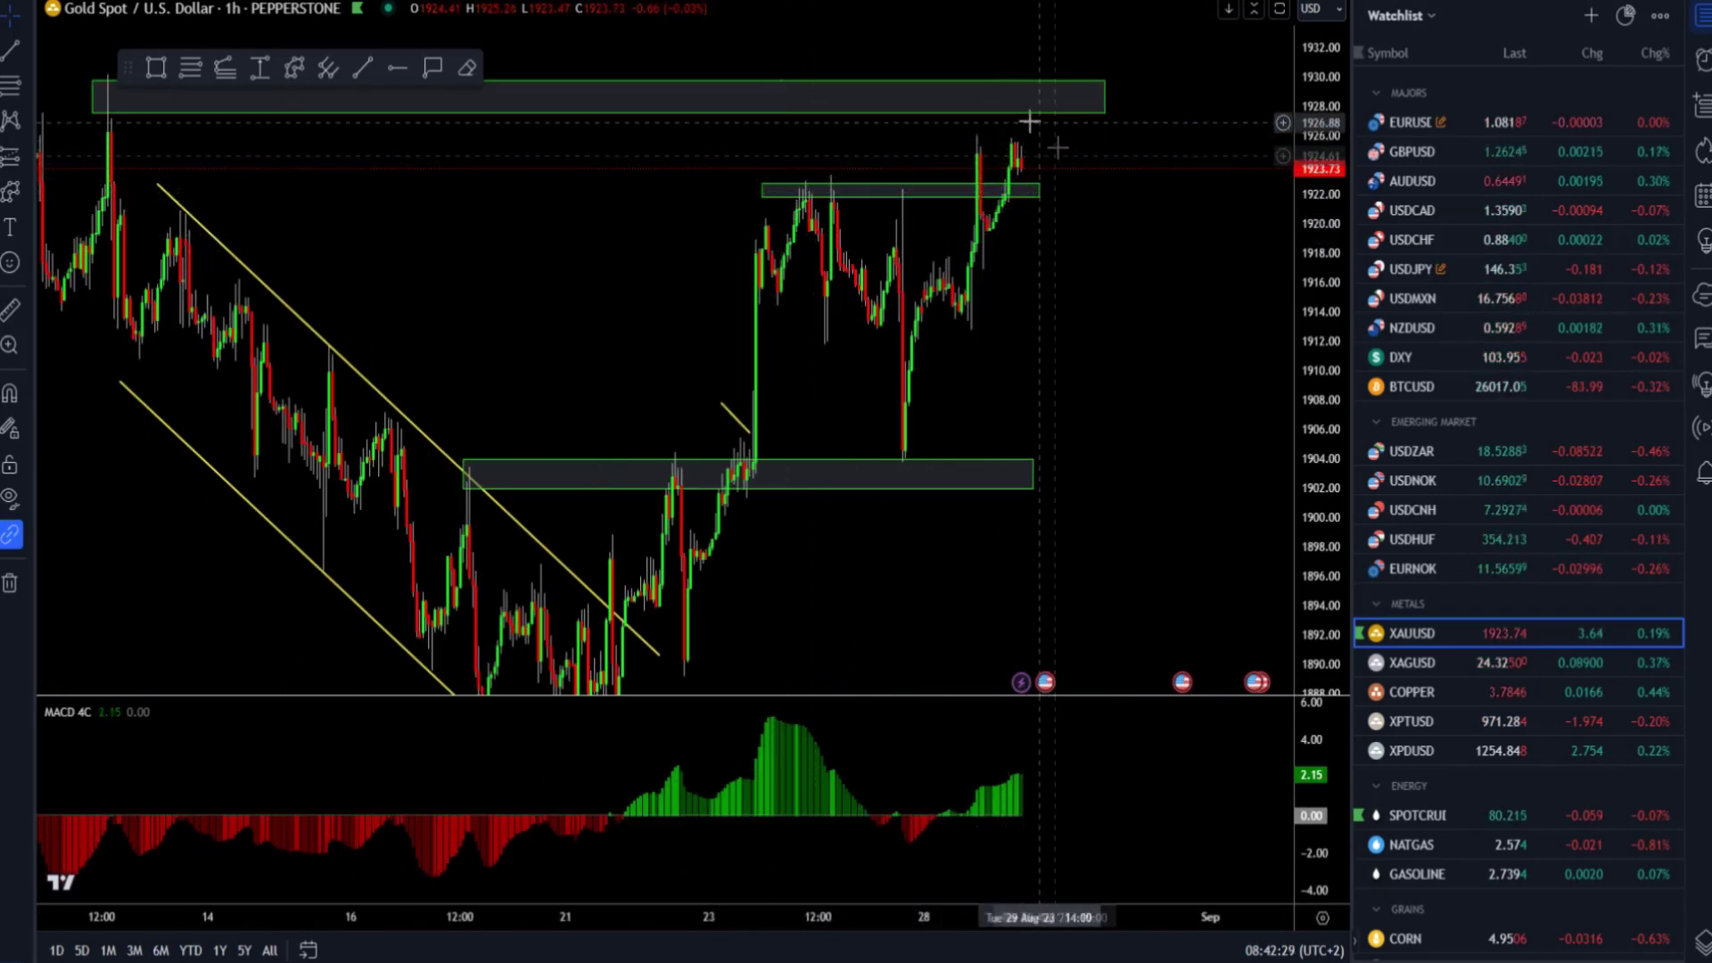
left_click(781, 196)
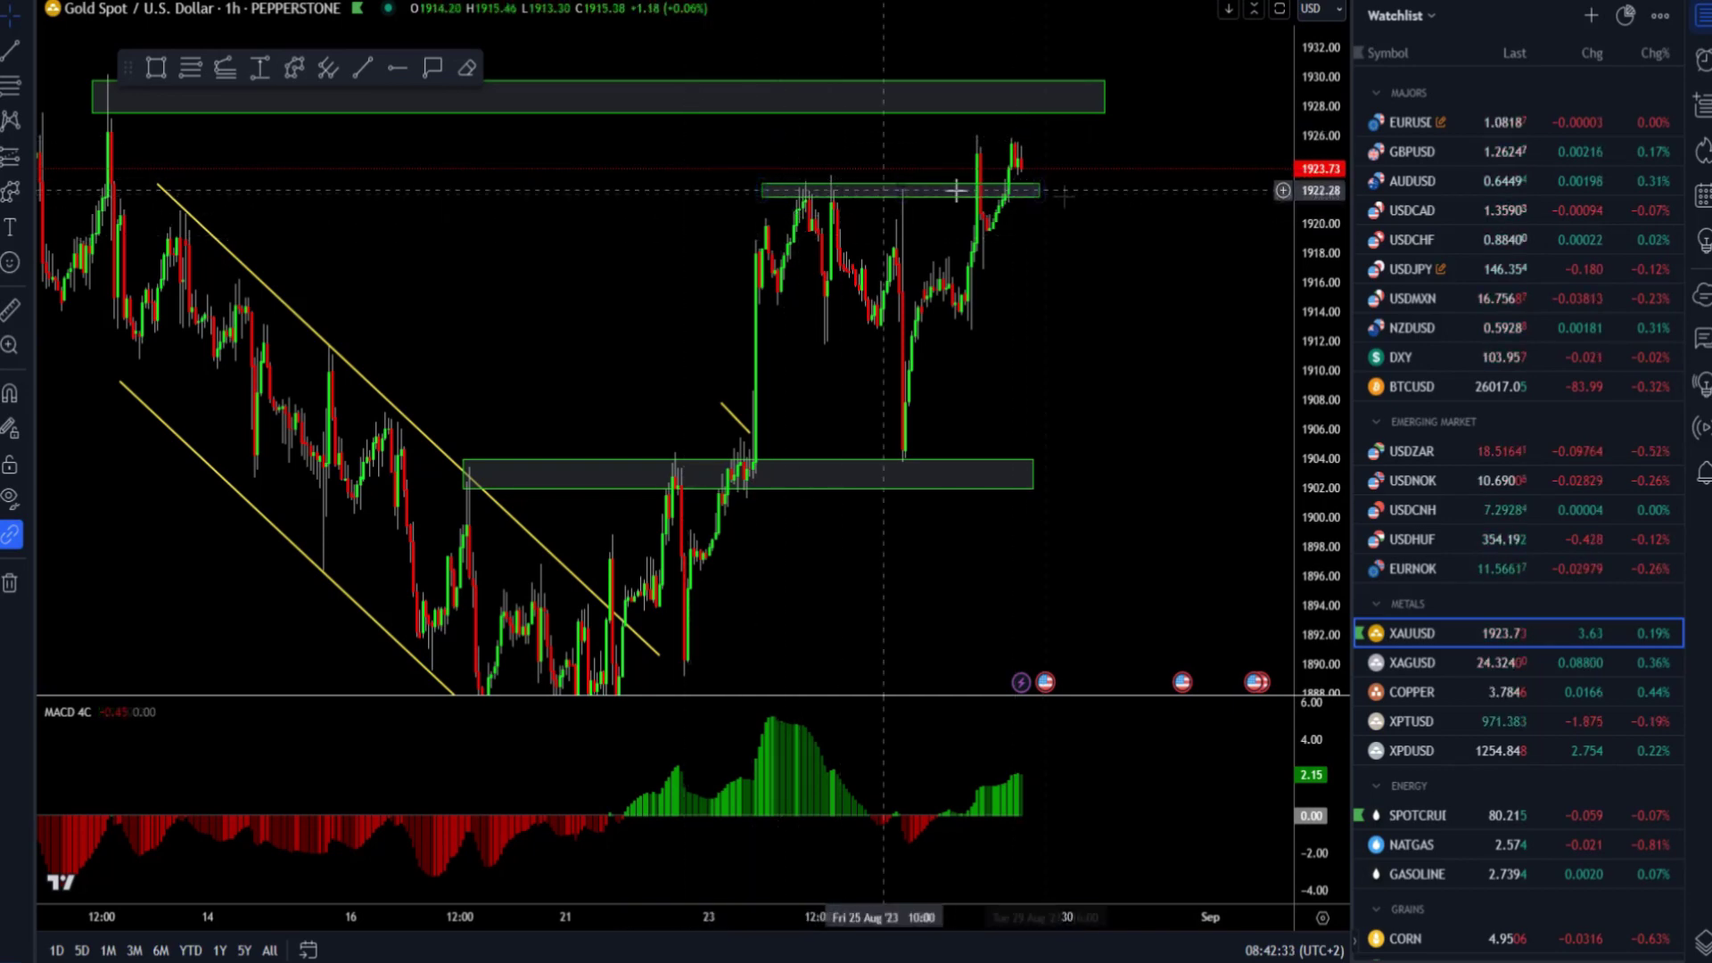
- Raise the upper edge of the supply zone that starts at the August 10 high to about 1930.2
scroll(1097, 217, "up", 3)
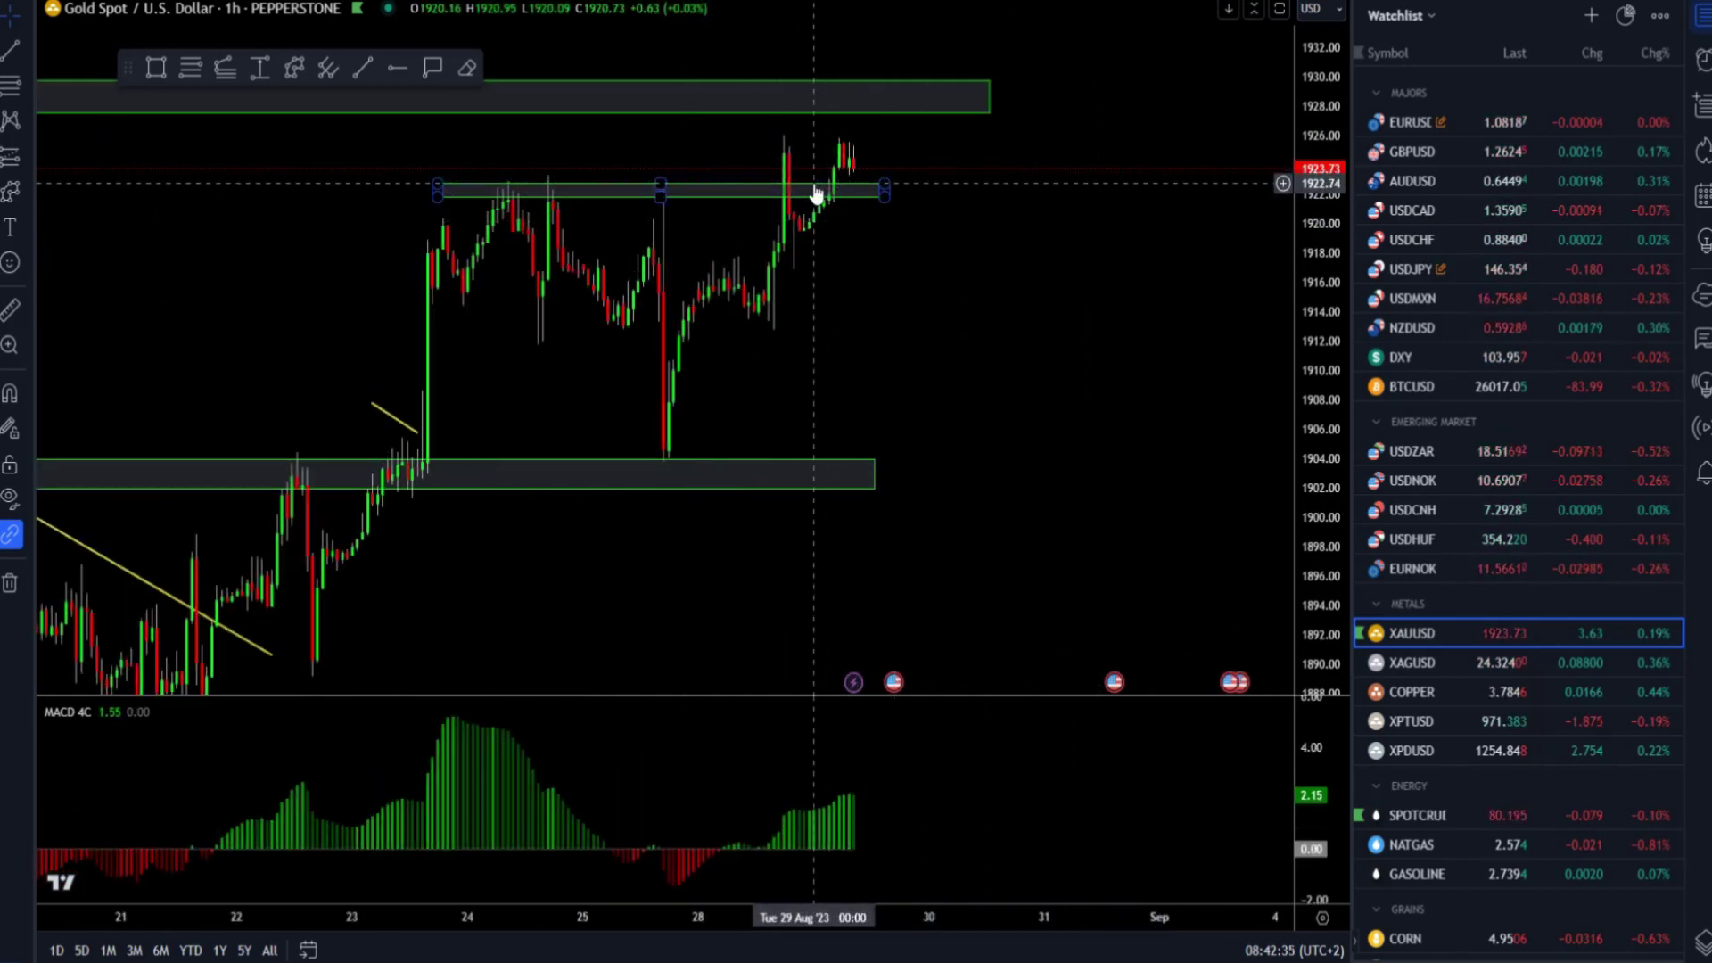
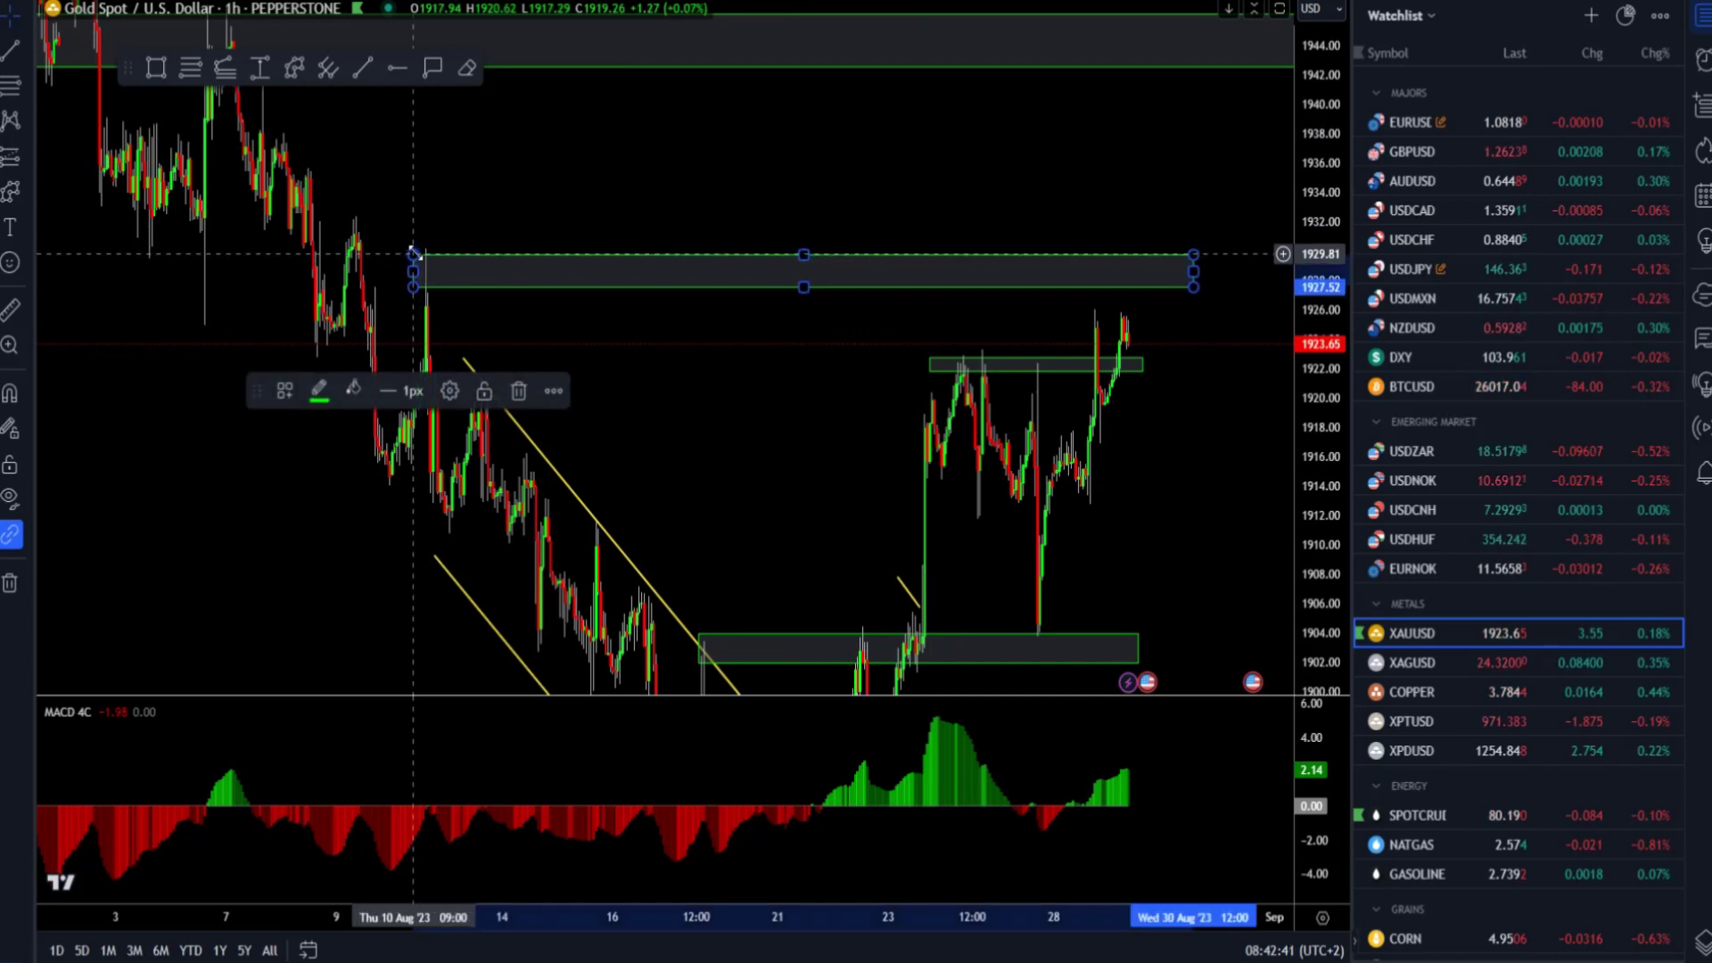
left_click(494, 205)
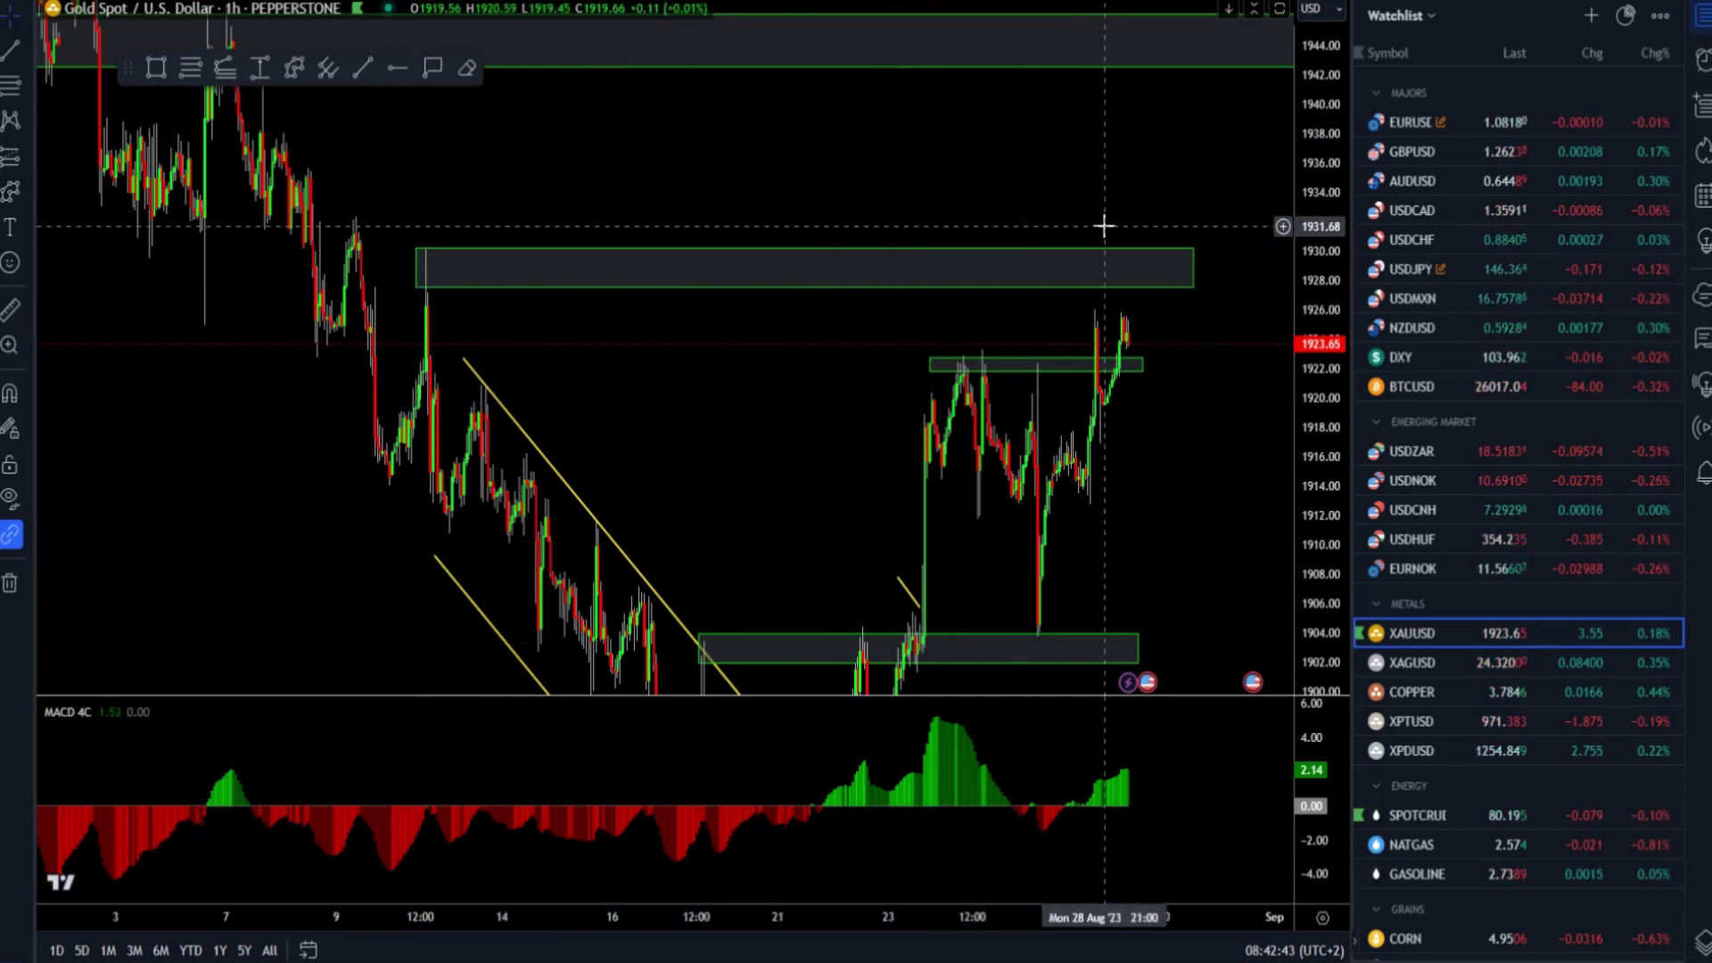
- Examine the higher supply zone around 1942–1946 back to its mid-July origin and compare it with the zone near 1930
left_click_drag(1319, 200, 1317, 319)
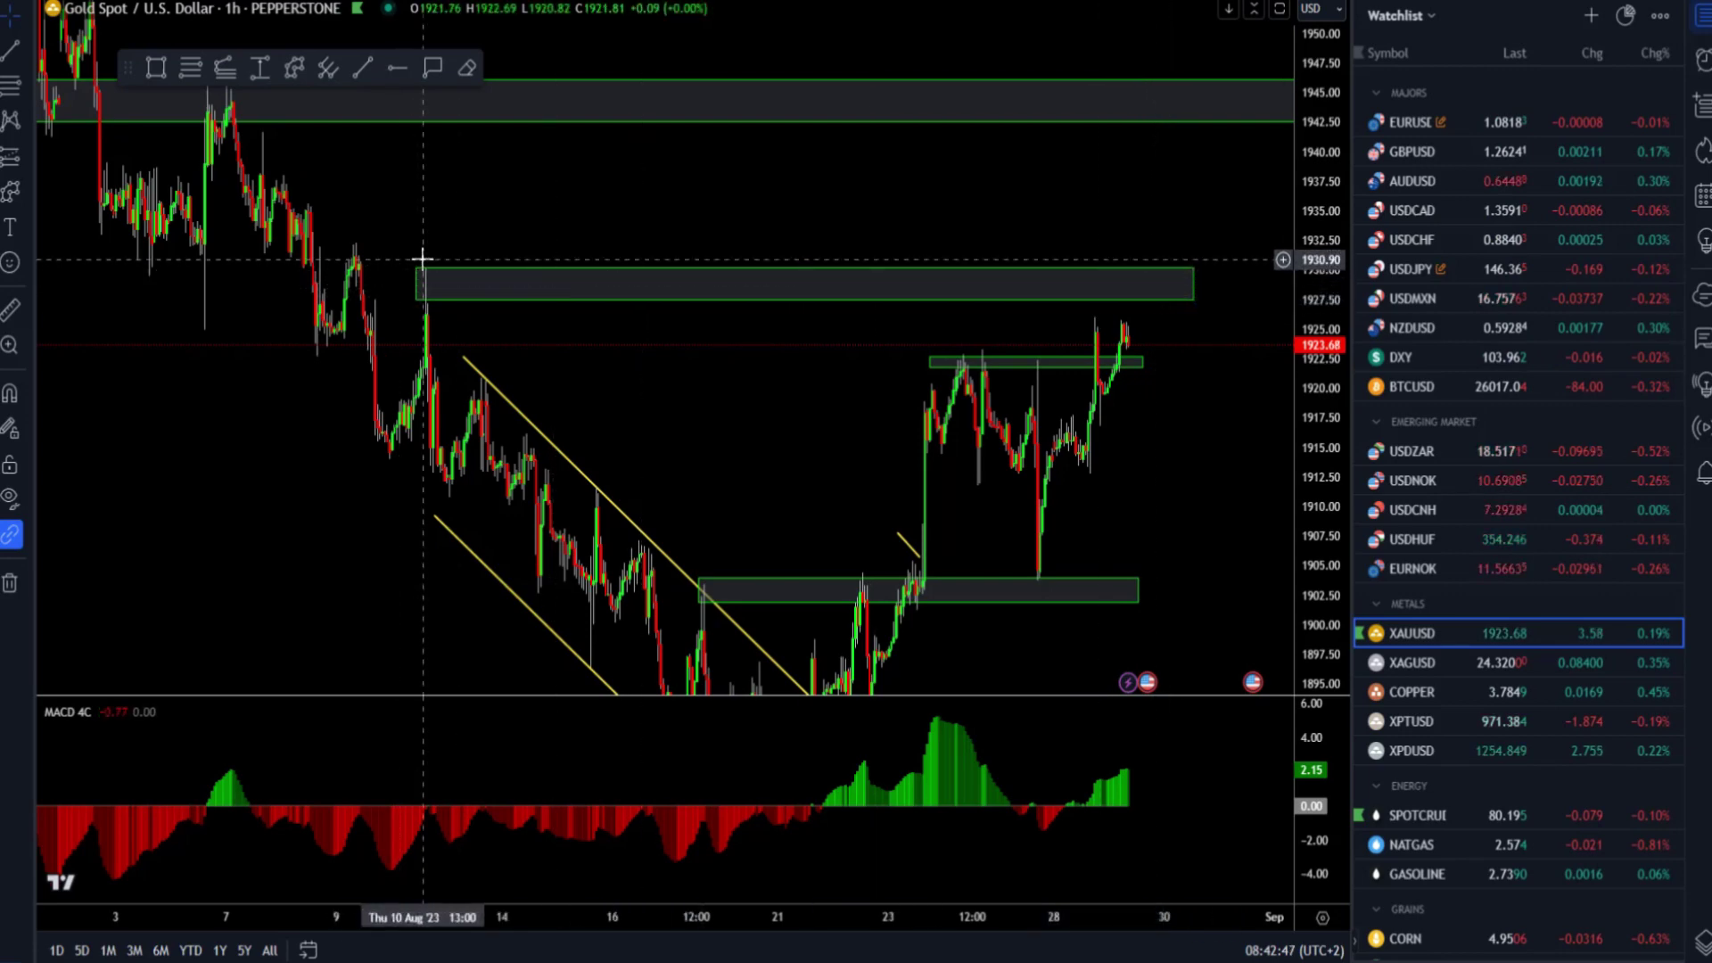
left_click_drag(500, 215, 573, 253)
scroll(573, 252, "down", 5)
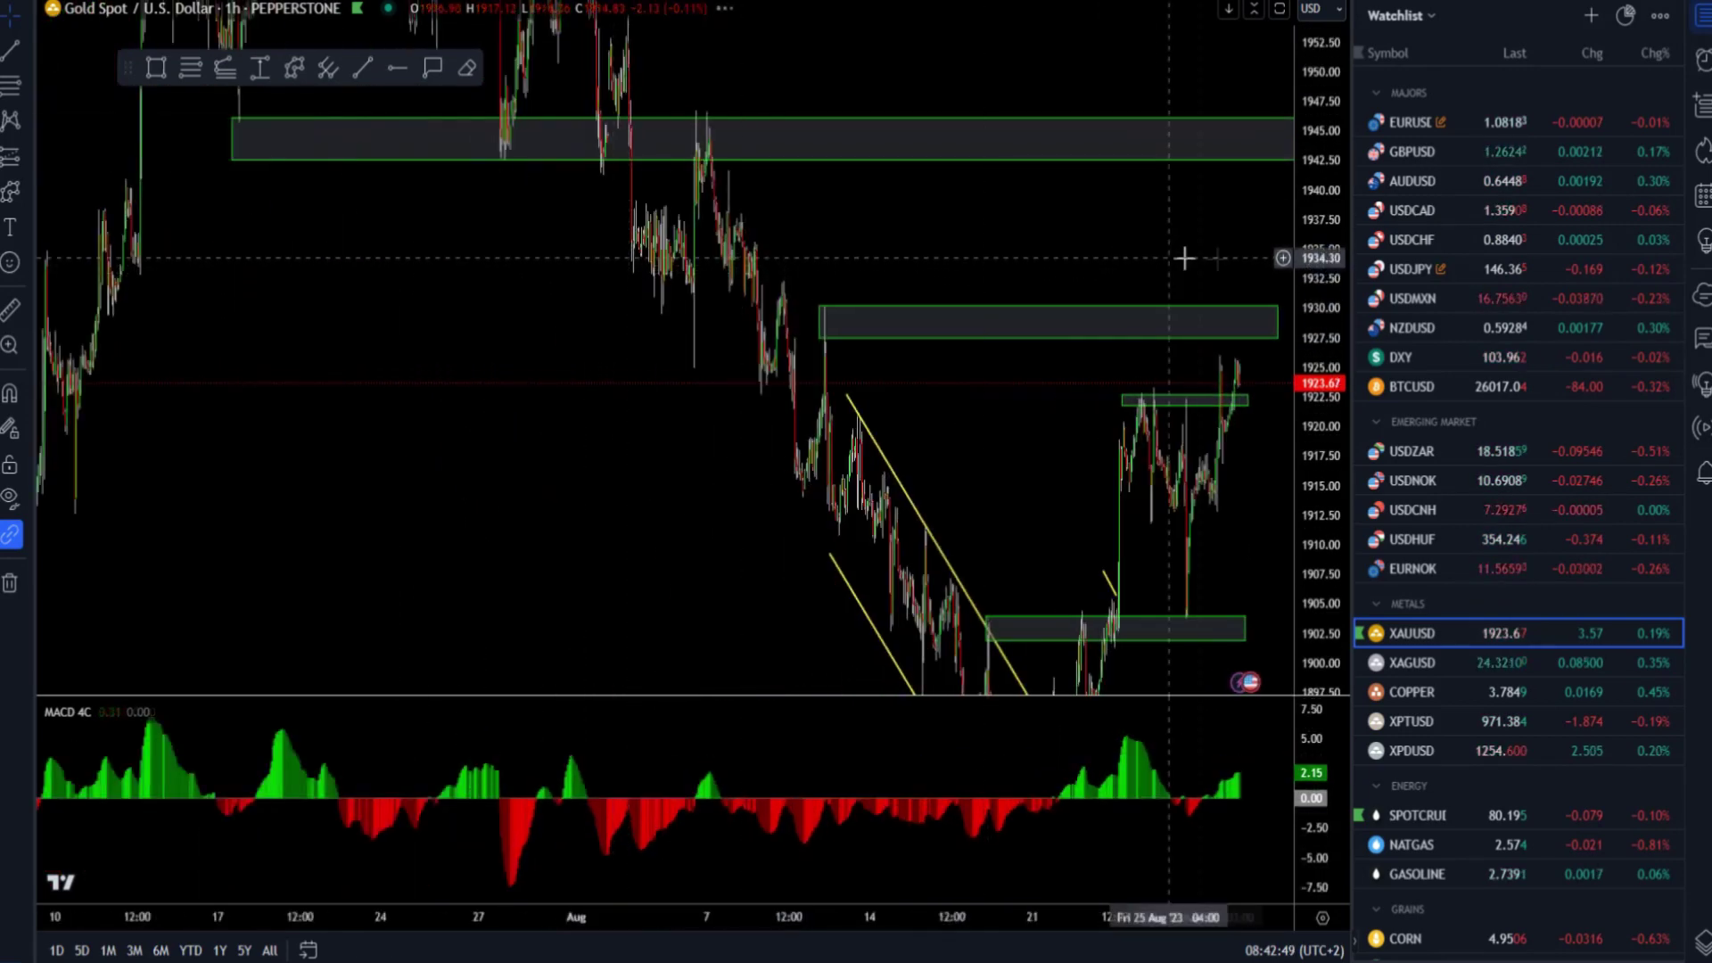
left_click_drag(1310, 278, 1310, 461)
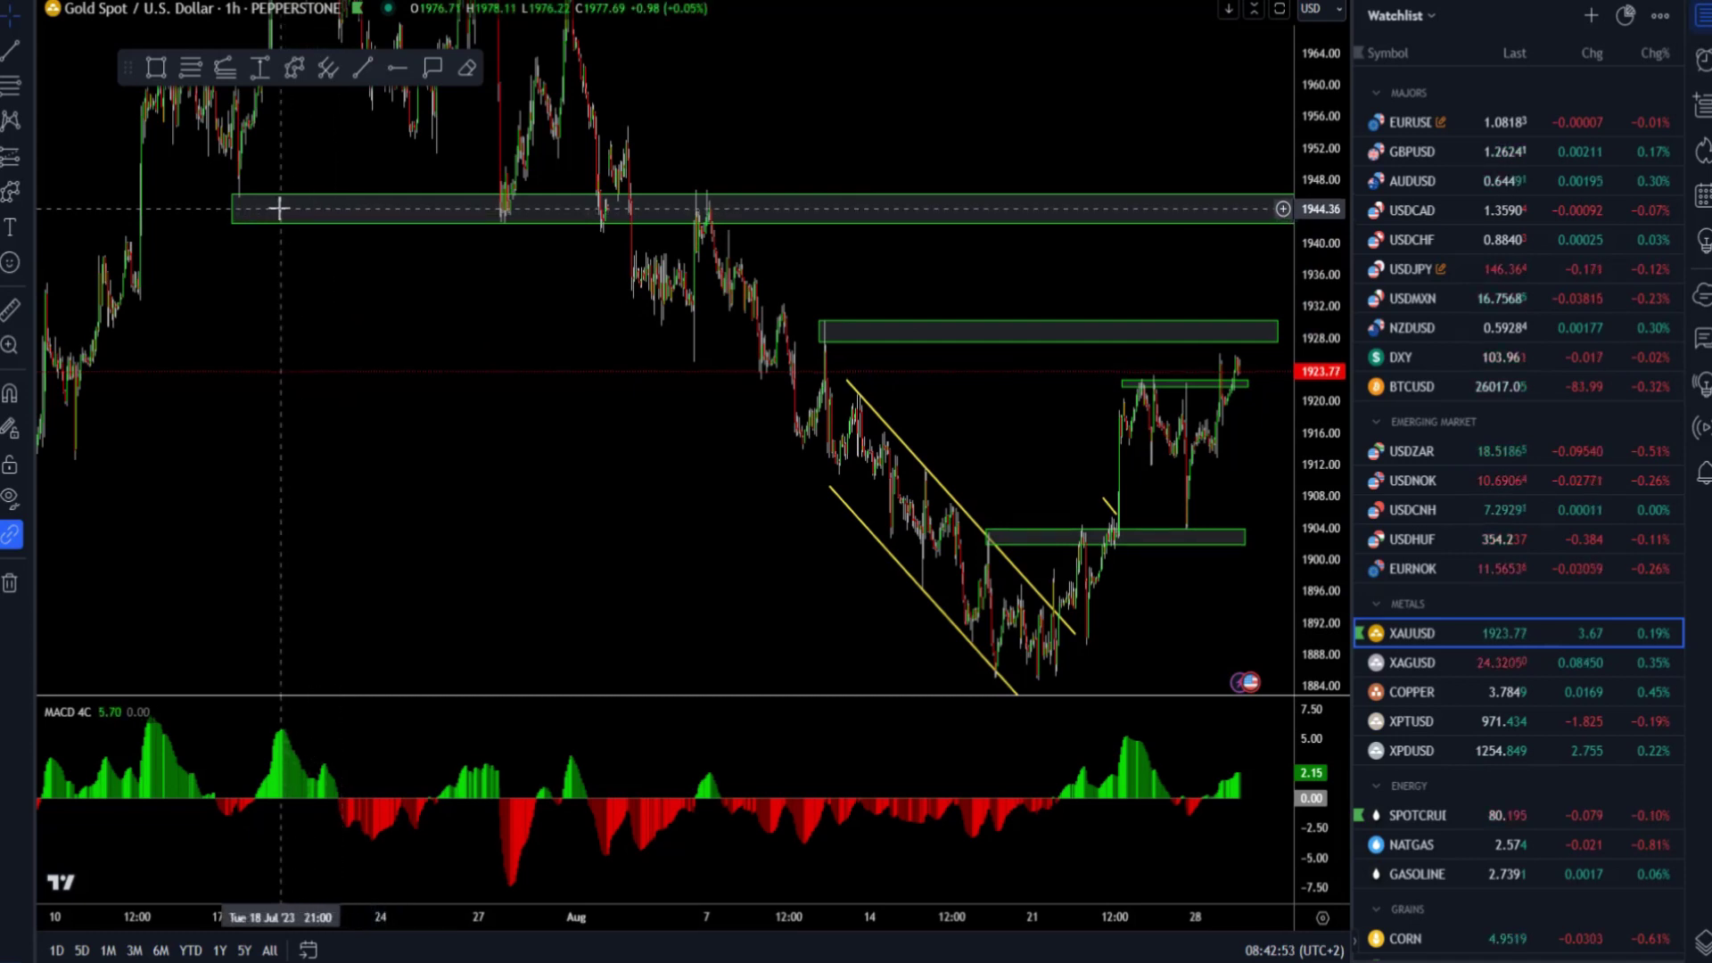
left_click(247, 211)
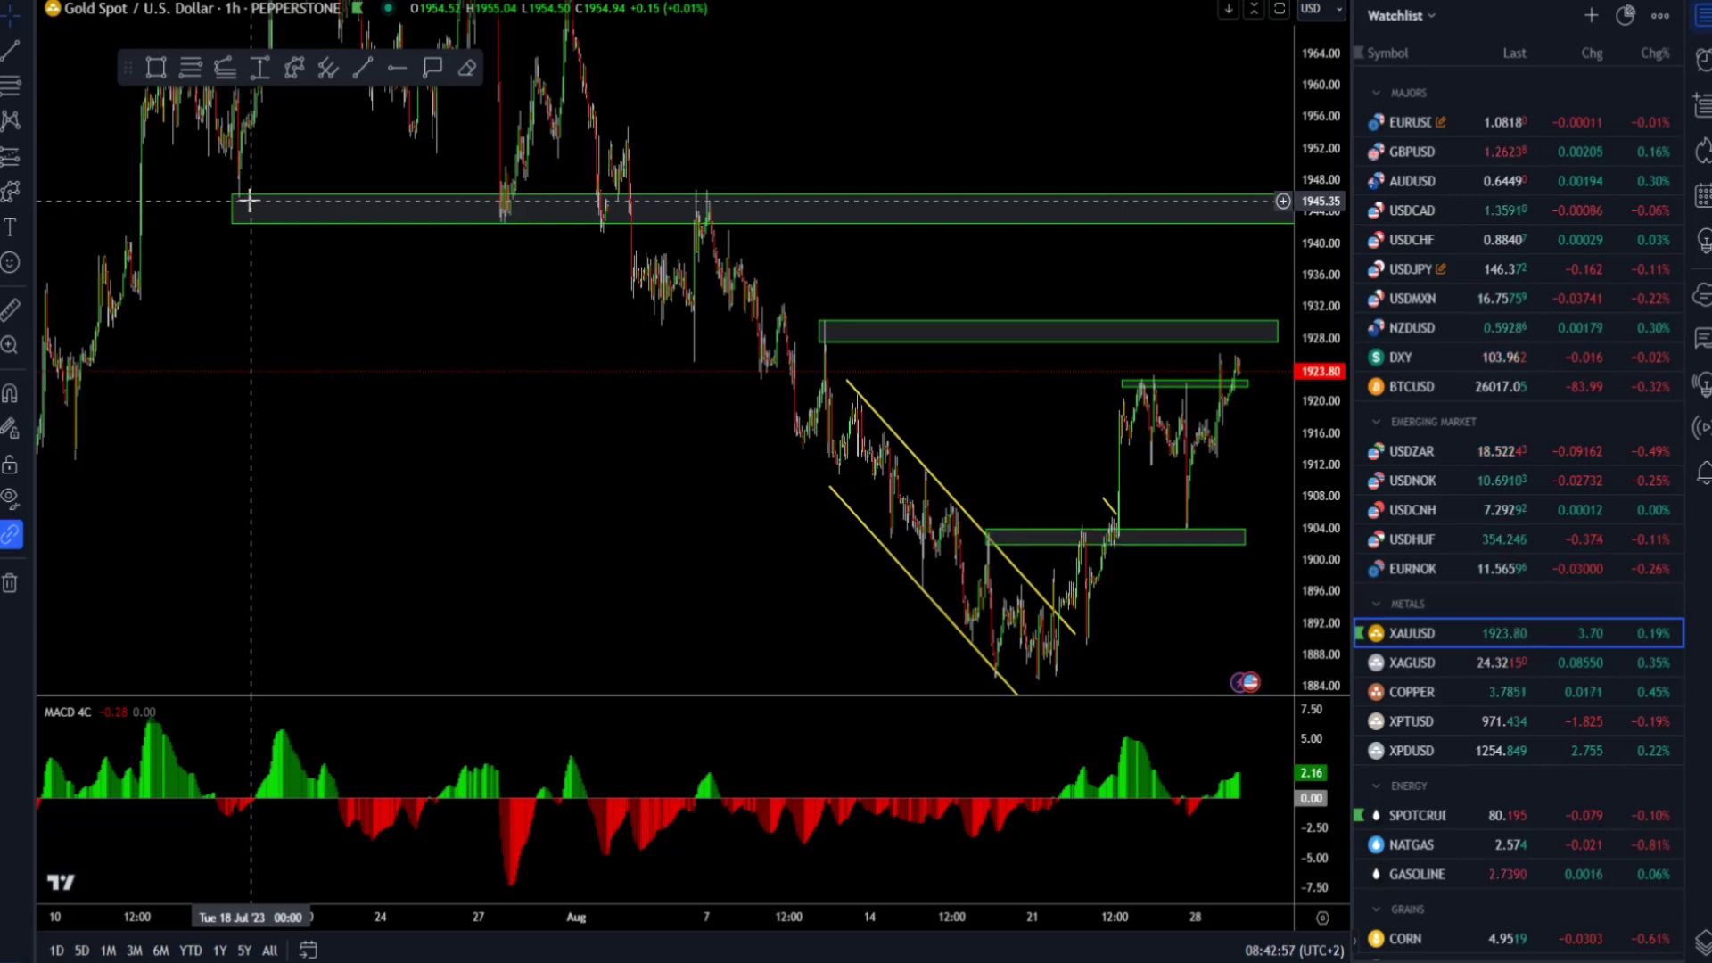
left_click_drag(586, 415, 505, 394)
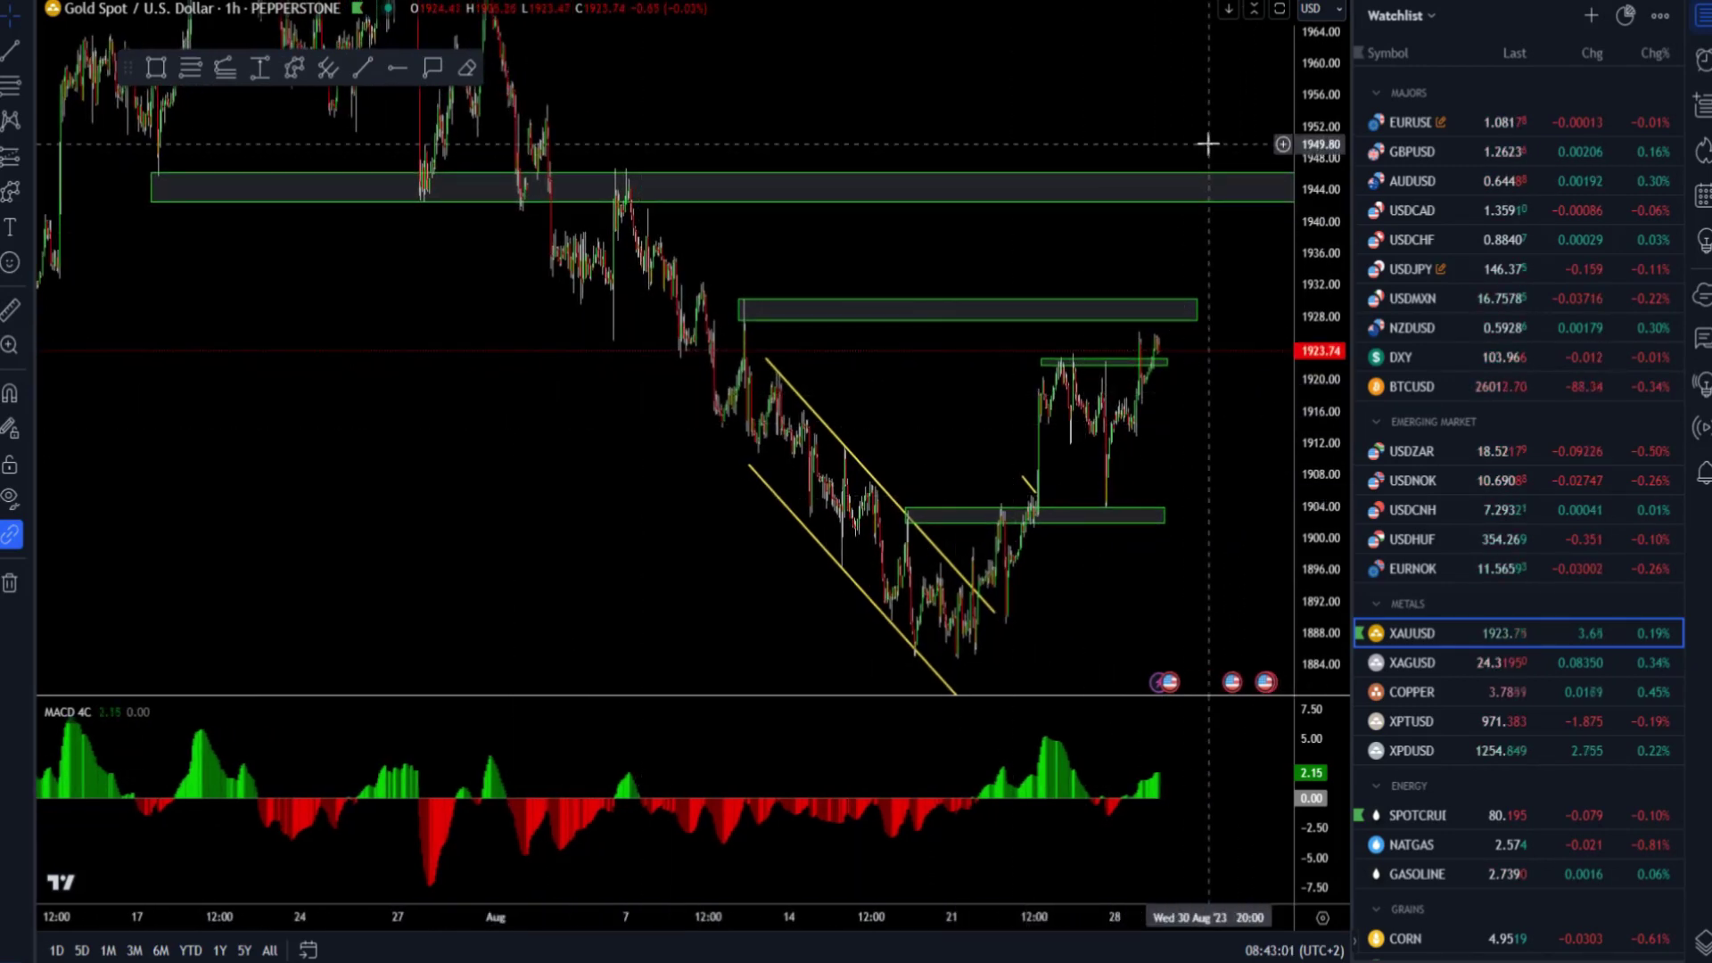
left_click(1157, 301)
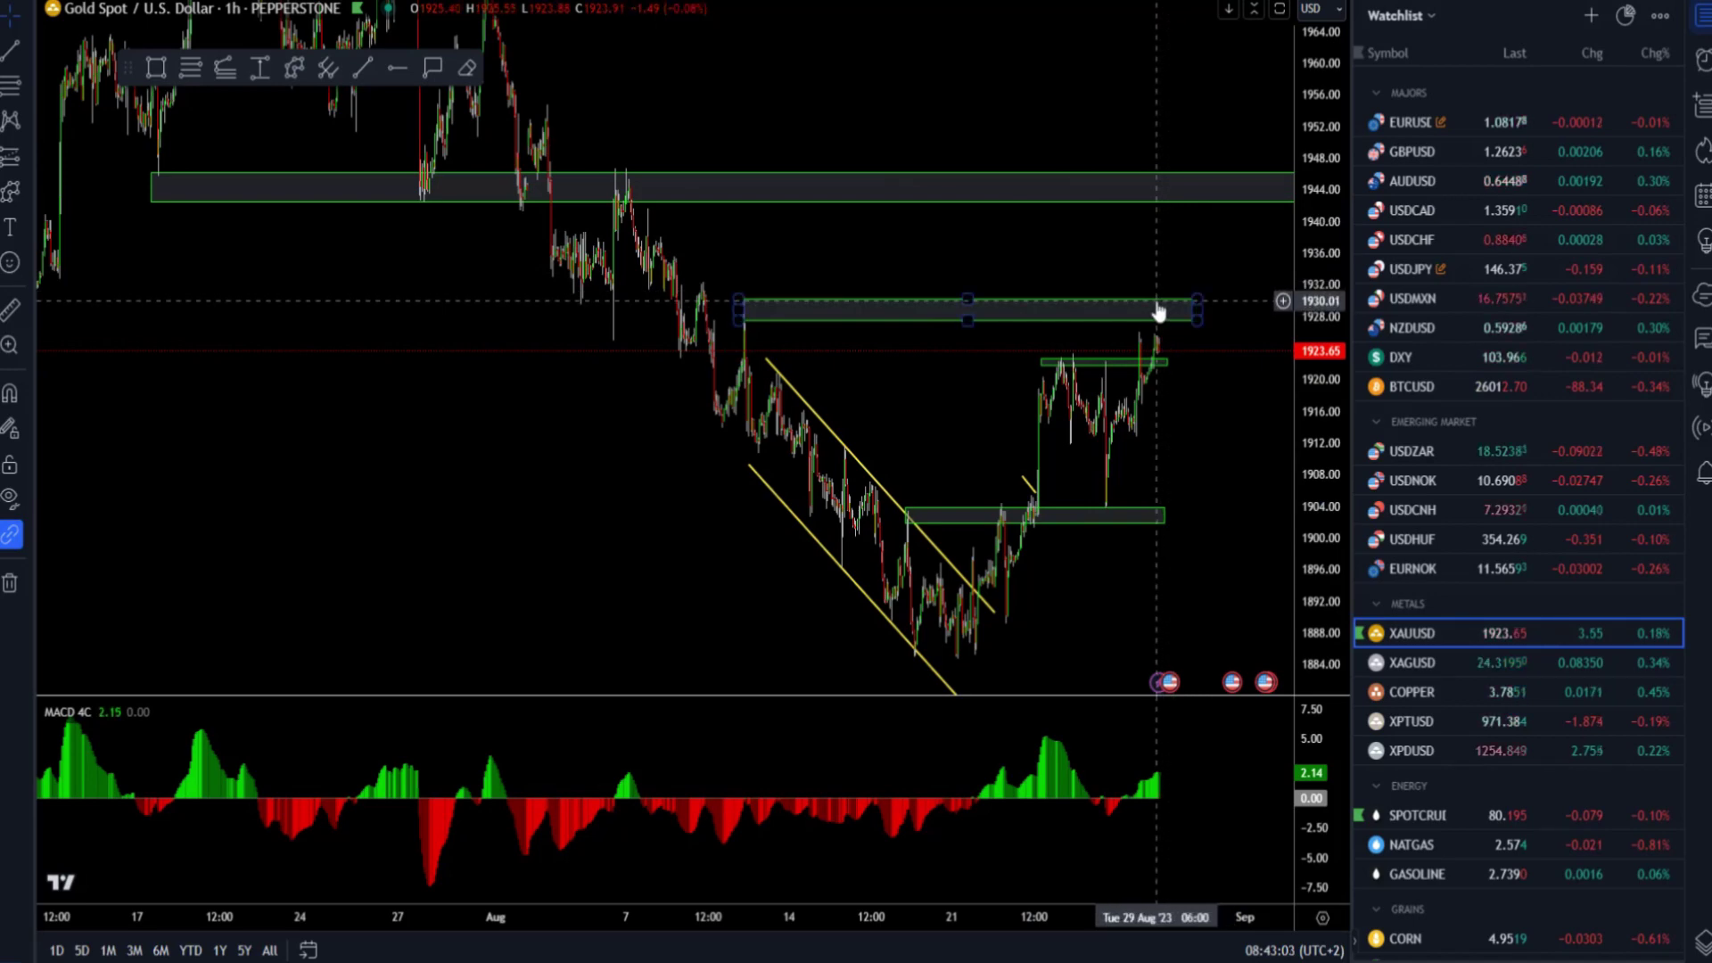
scroll(1155, 300, "up", 5)
left_click_drag(1320, 486, 1319, 363)
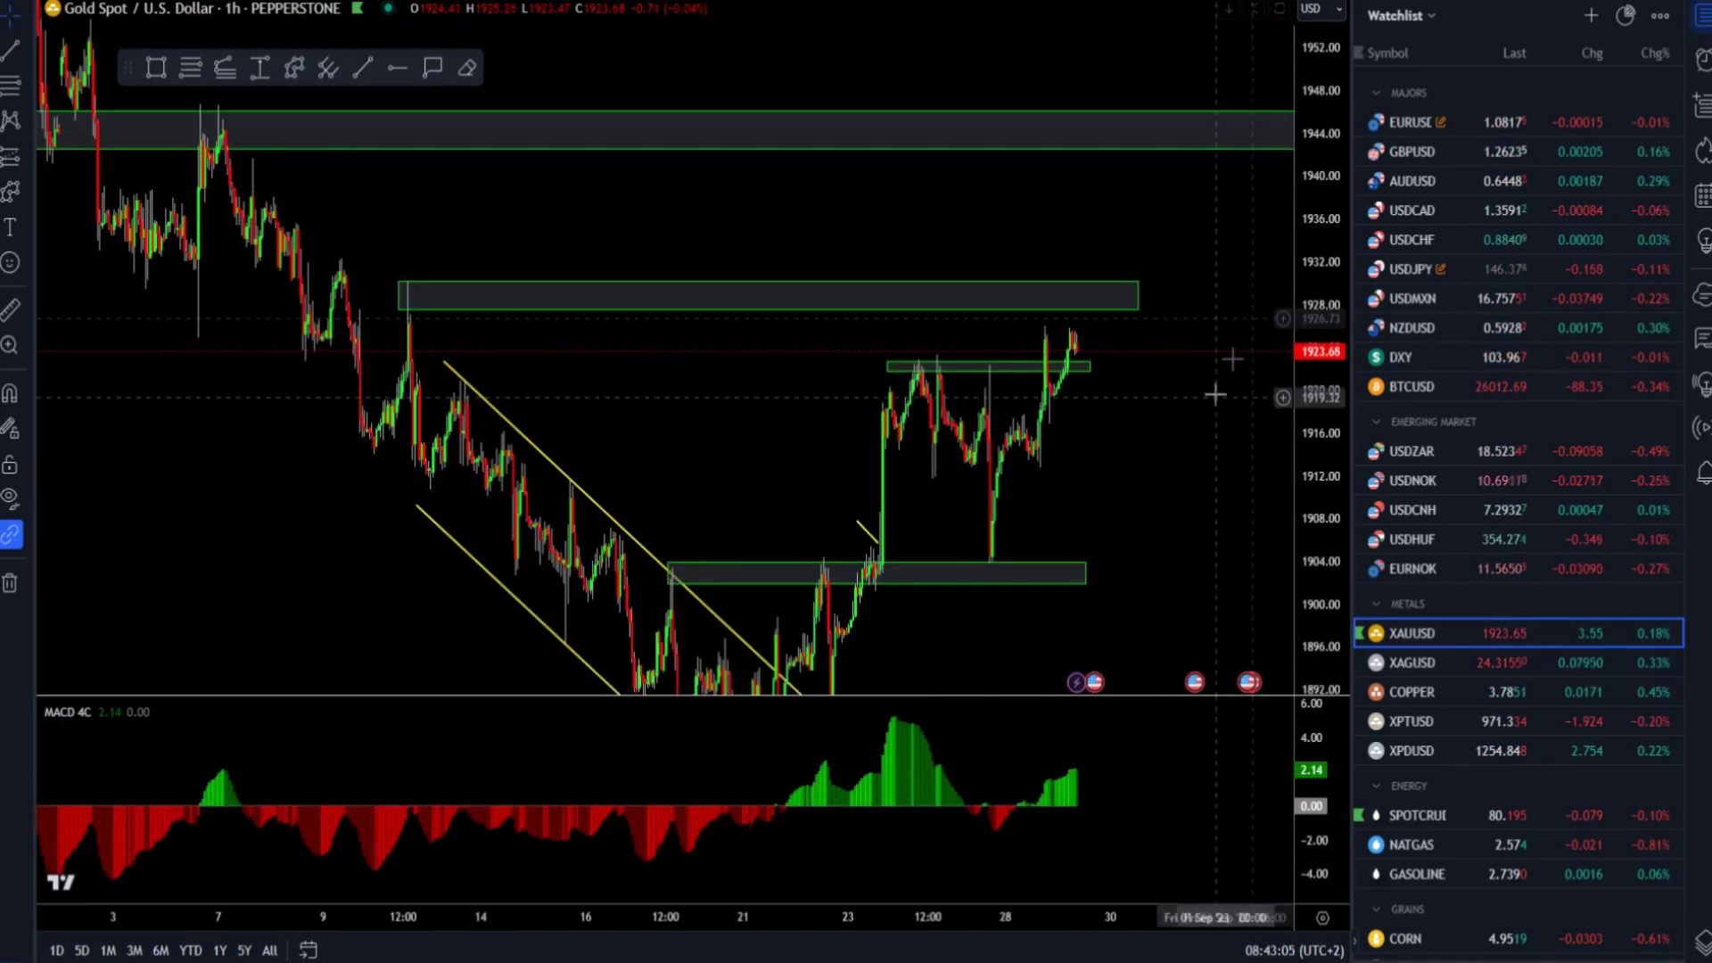
- Draw a rising trendline on XAUUSD from the August 21 low at 1885.38 through the August 25 low to about 1921 on August 31
left_click_drag(1194, 392, 1177, 253)
scroll(1176, 252, "up", 4)
left_click(9, 52)
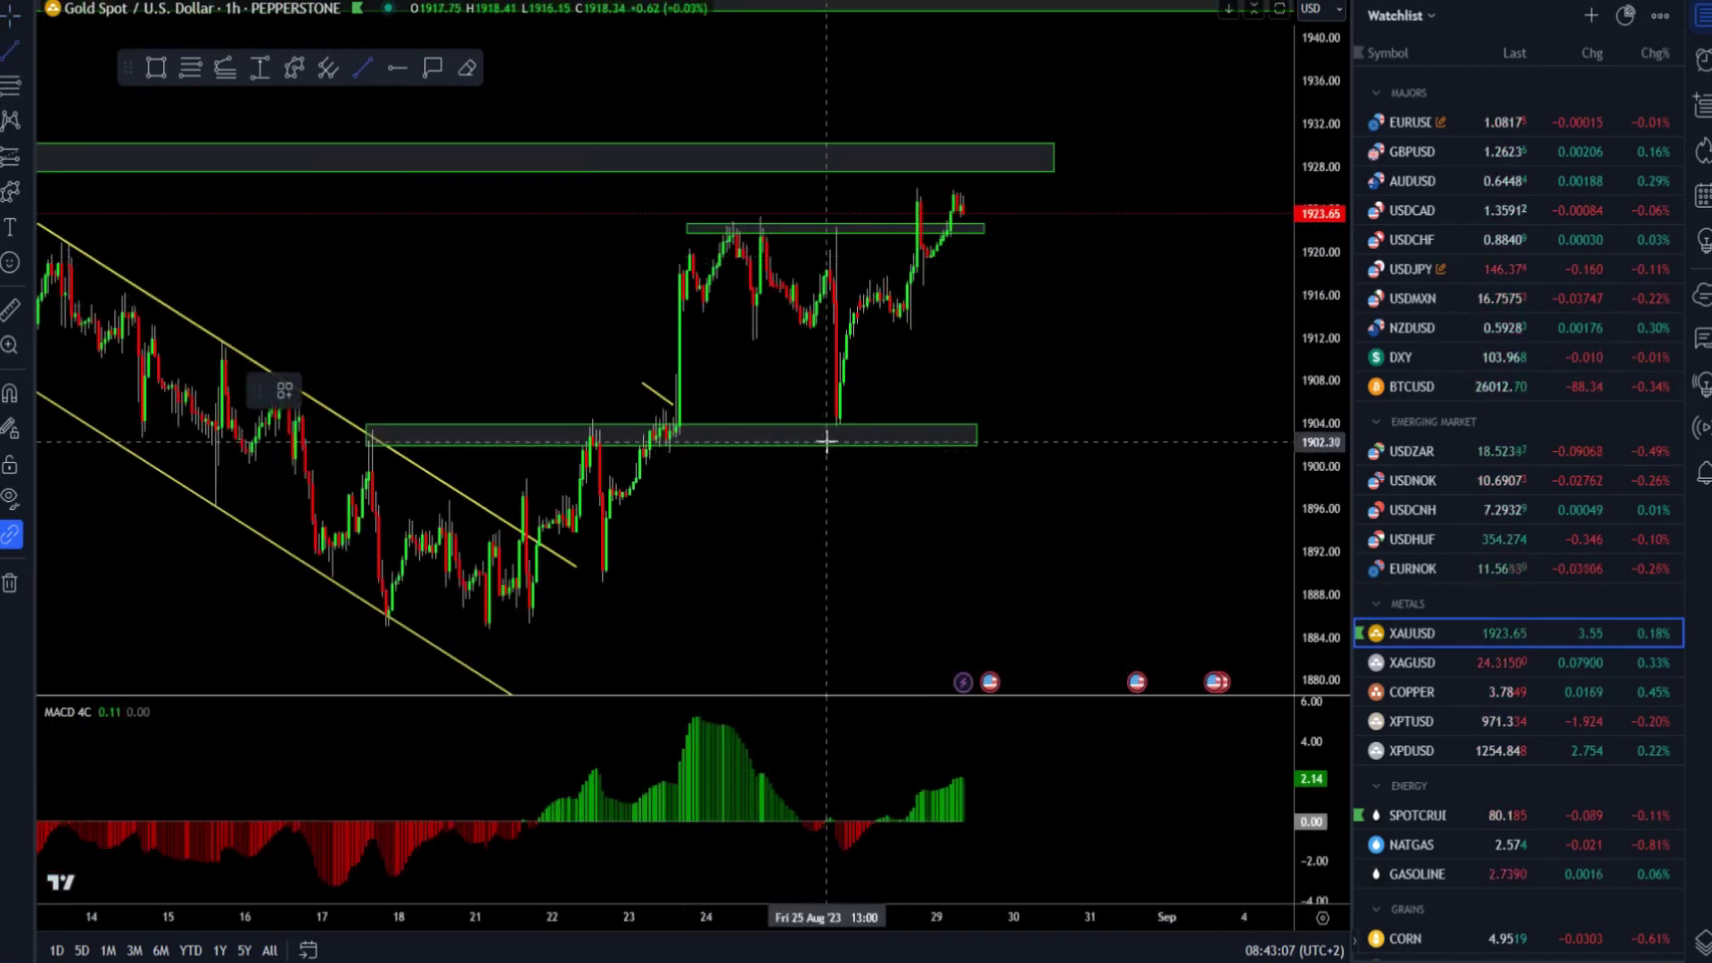
left_click(542, 622)
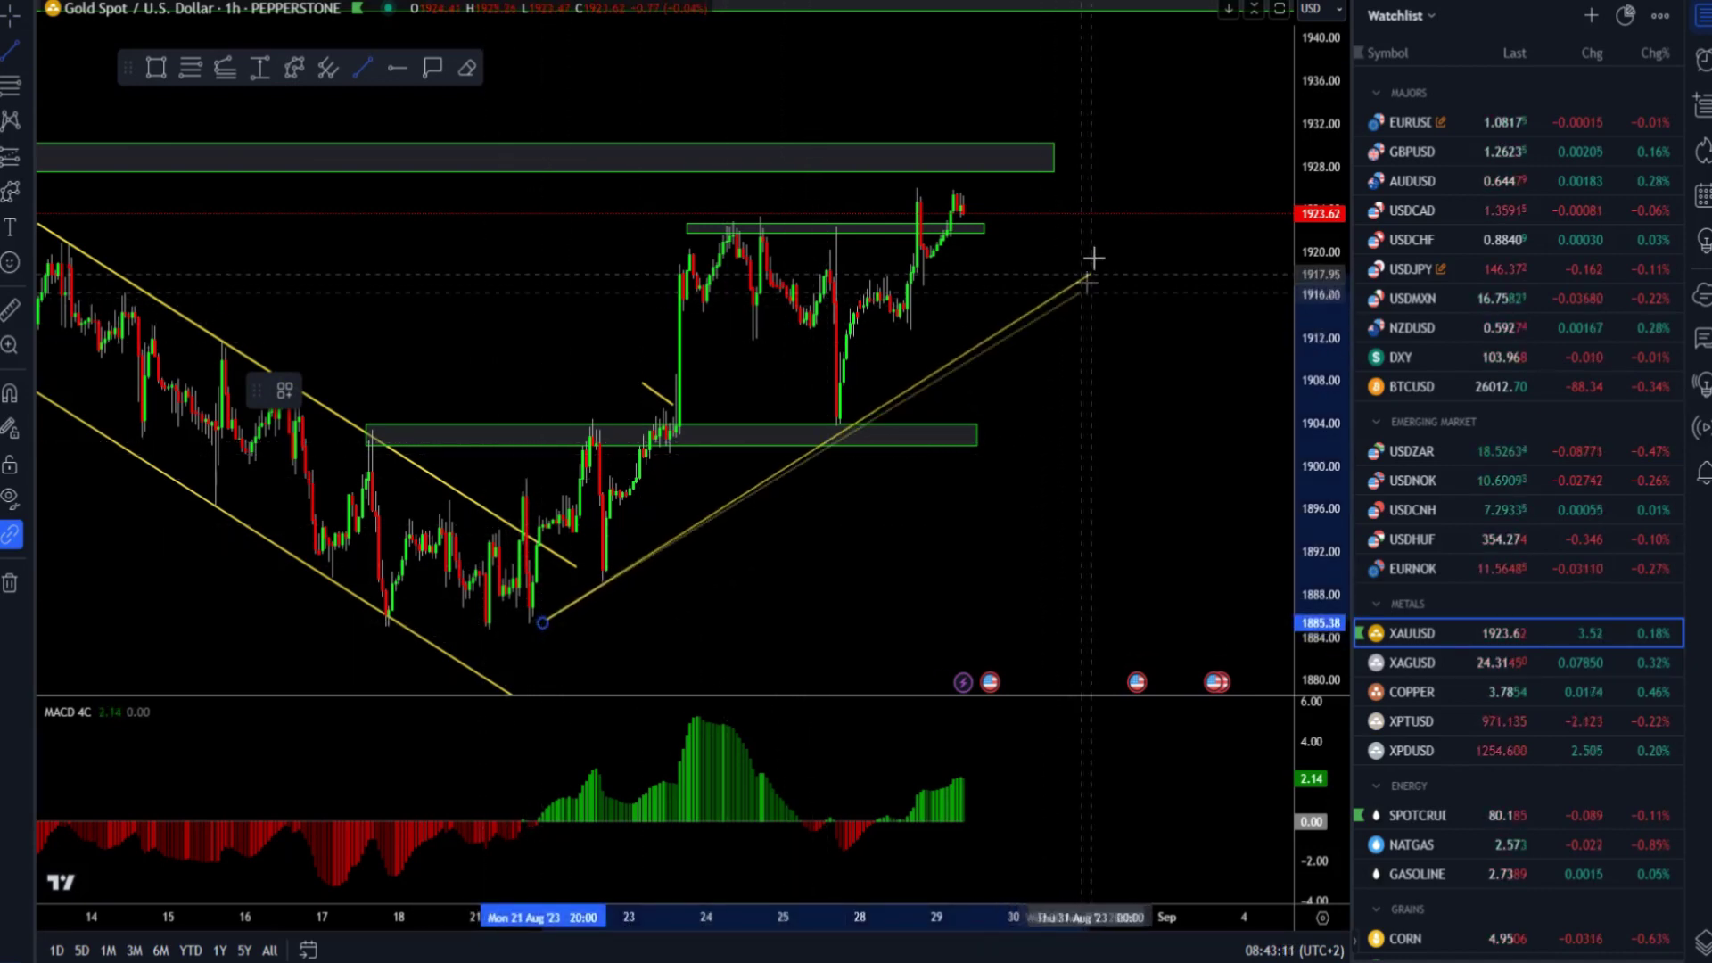
left_click(1113, 237)
left_click(1088, 419)
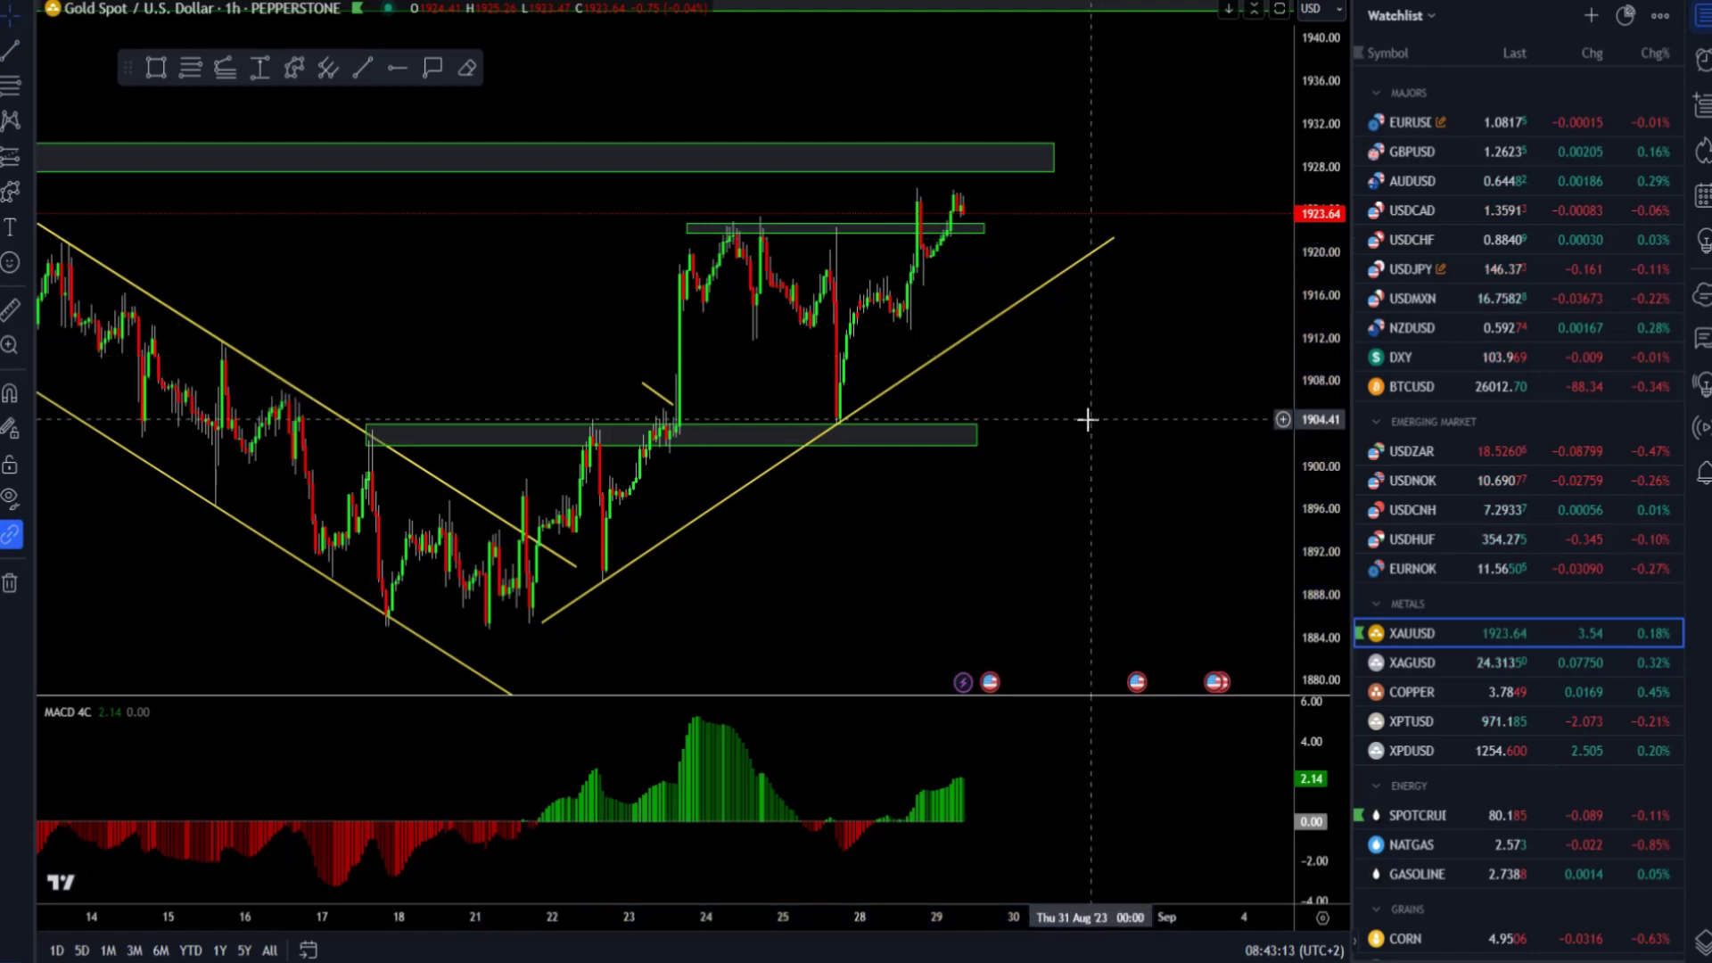
scroll(1087, 419, "down", 1)
scroll(1047, 393, "up", 2)
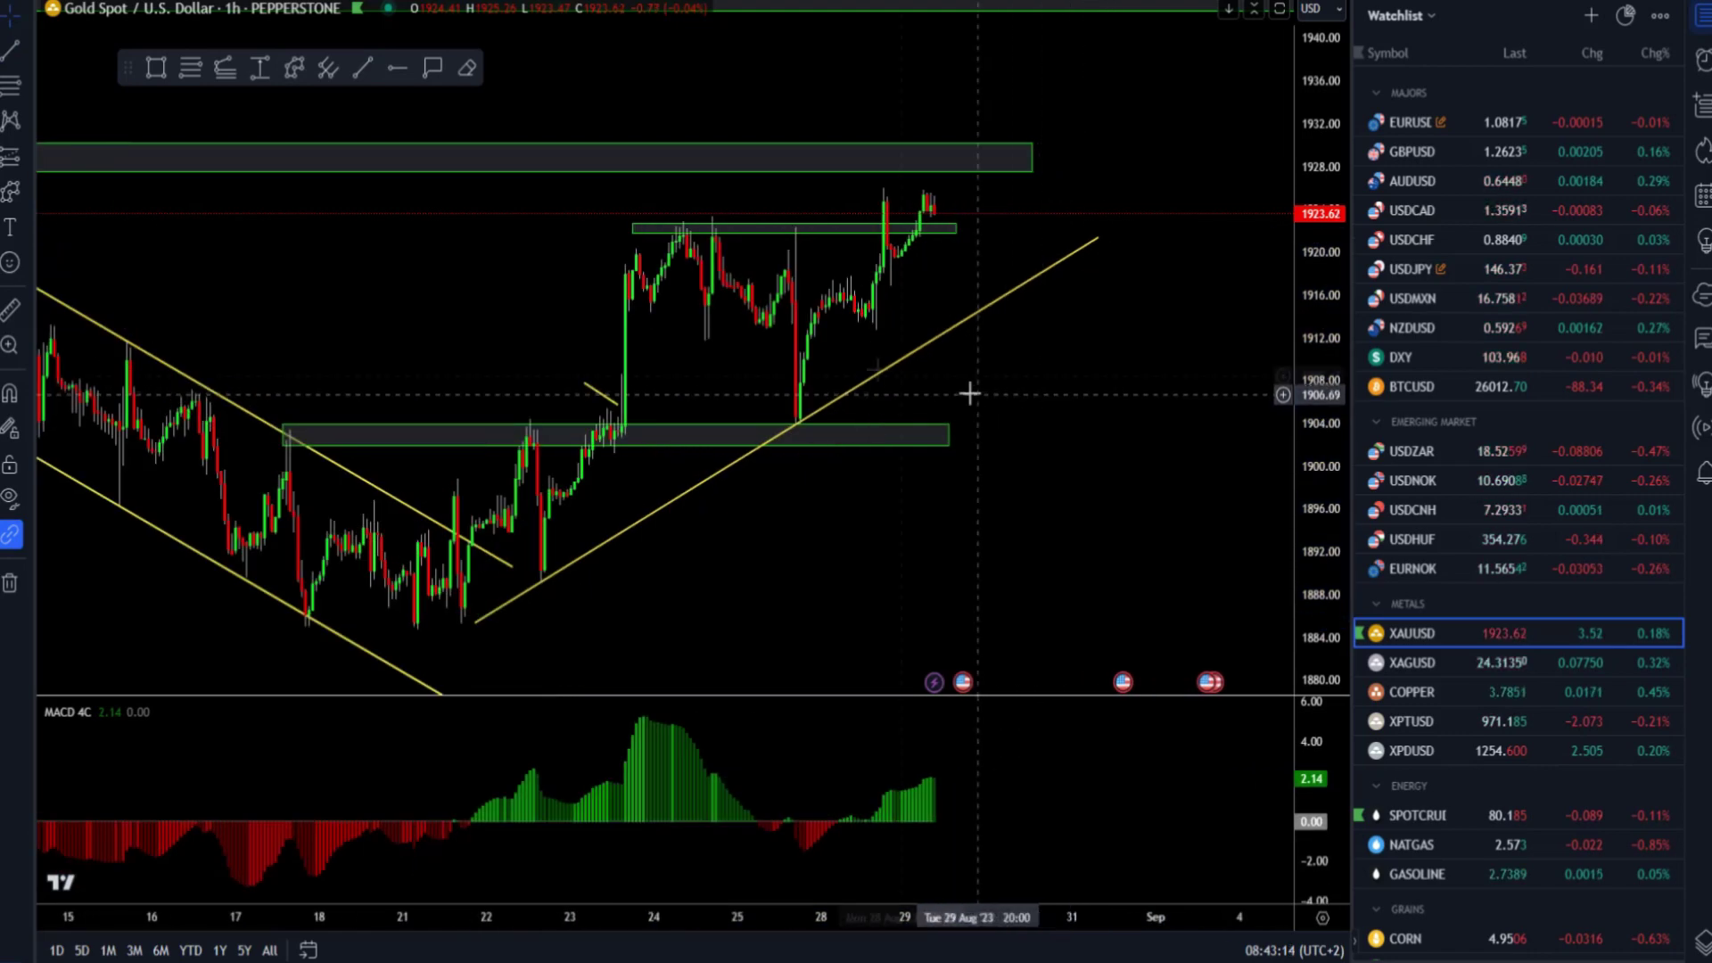
- Sketch a gold path pulling back from about 1923 to 1917 near the rising trendline, and a second path rallying from there to about 1936
left_click(295, 68)
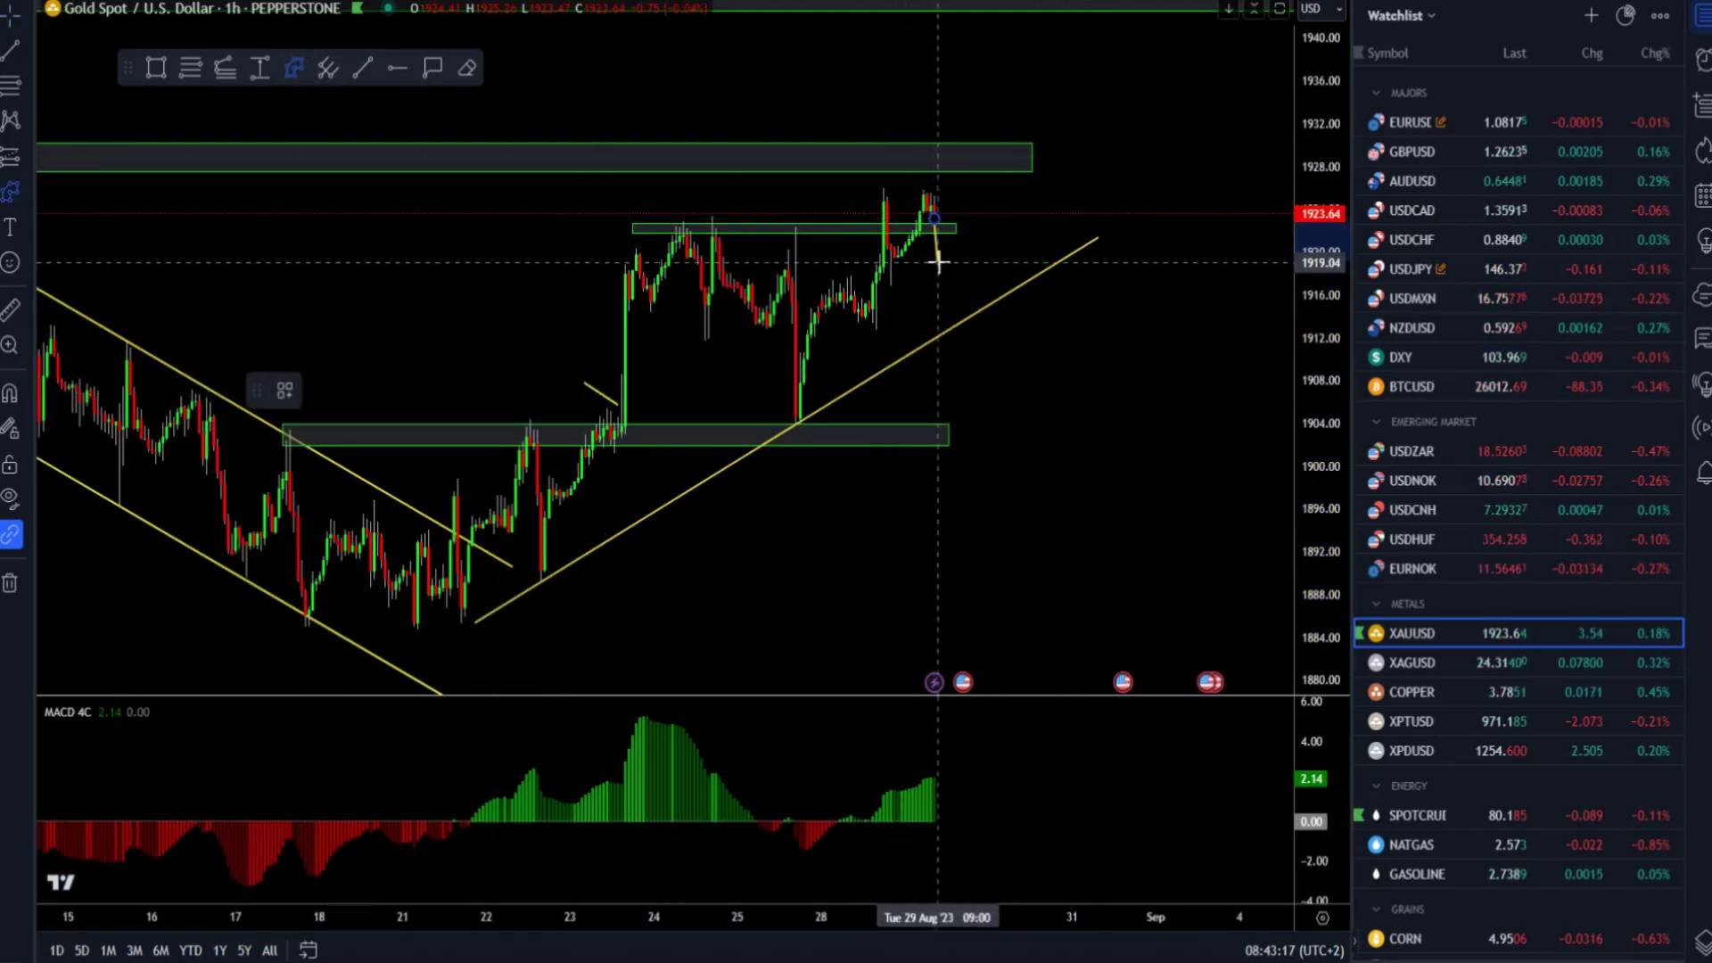
double_click(992, 283)
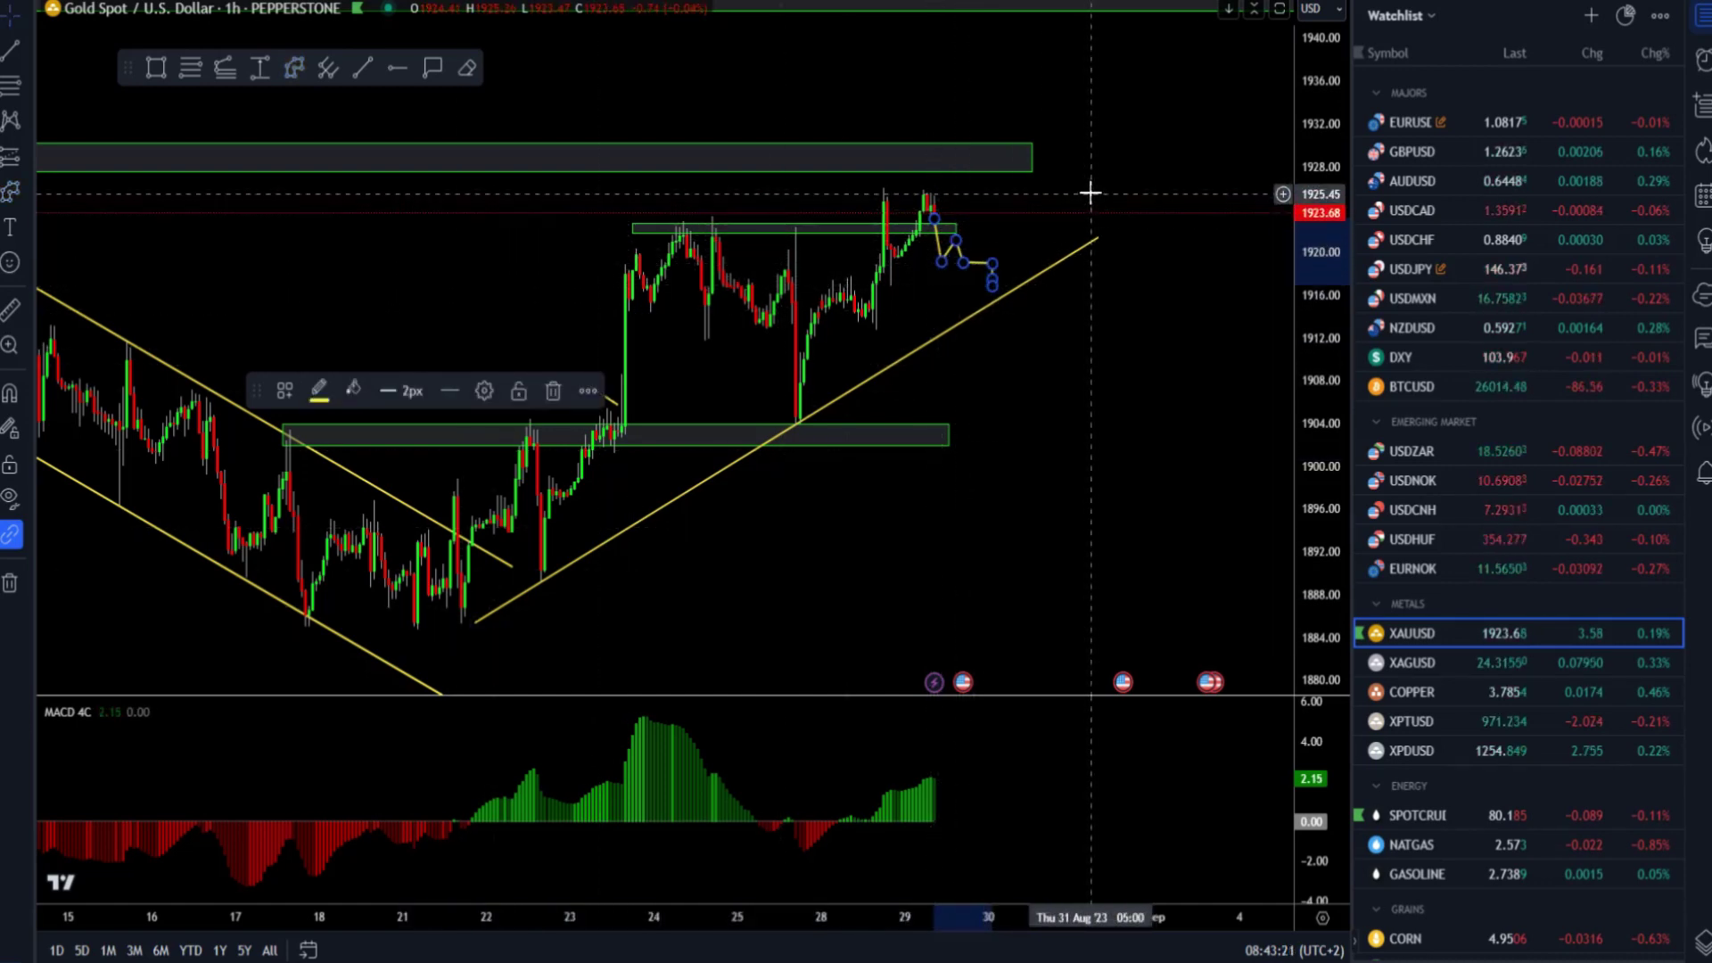
left_click(296, 68)
left_click(993, 278)
left_click(1022, 233)
left_click(1042, 232)
left_click(1072, 176)
double_click(1098, 80)
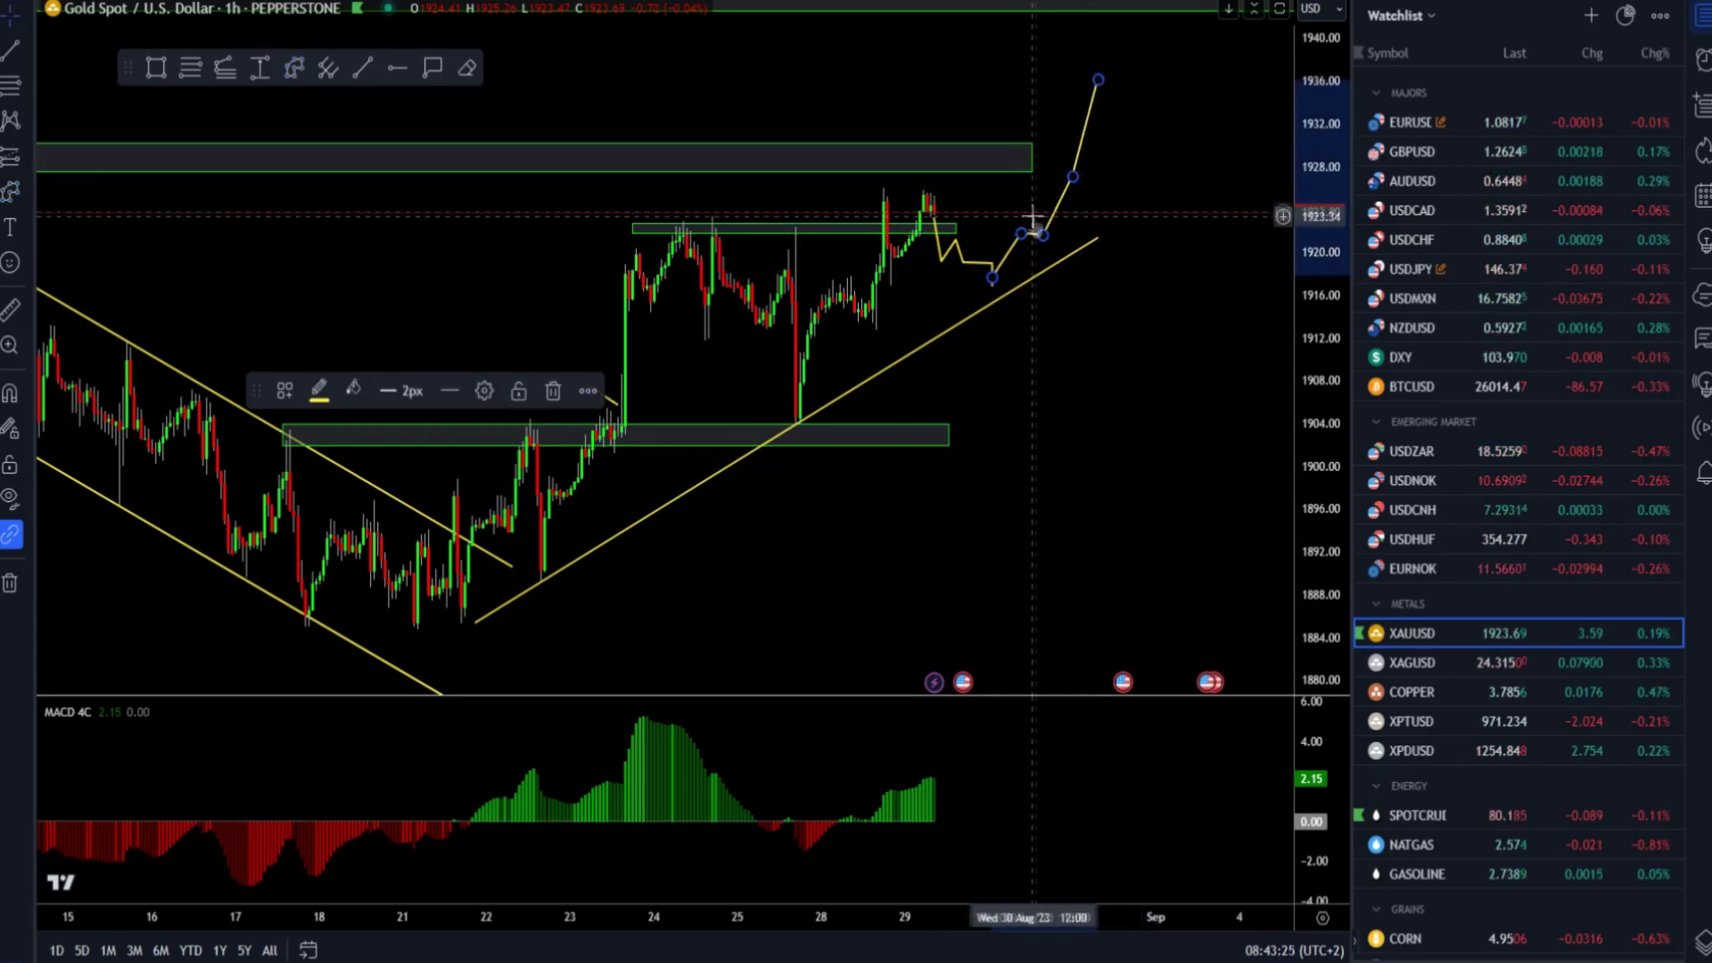
left_click(981, 263)
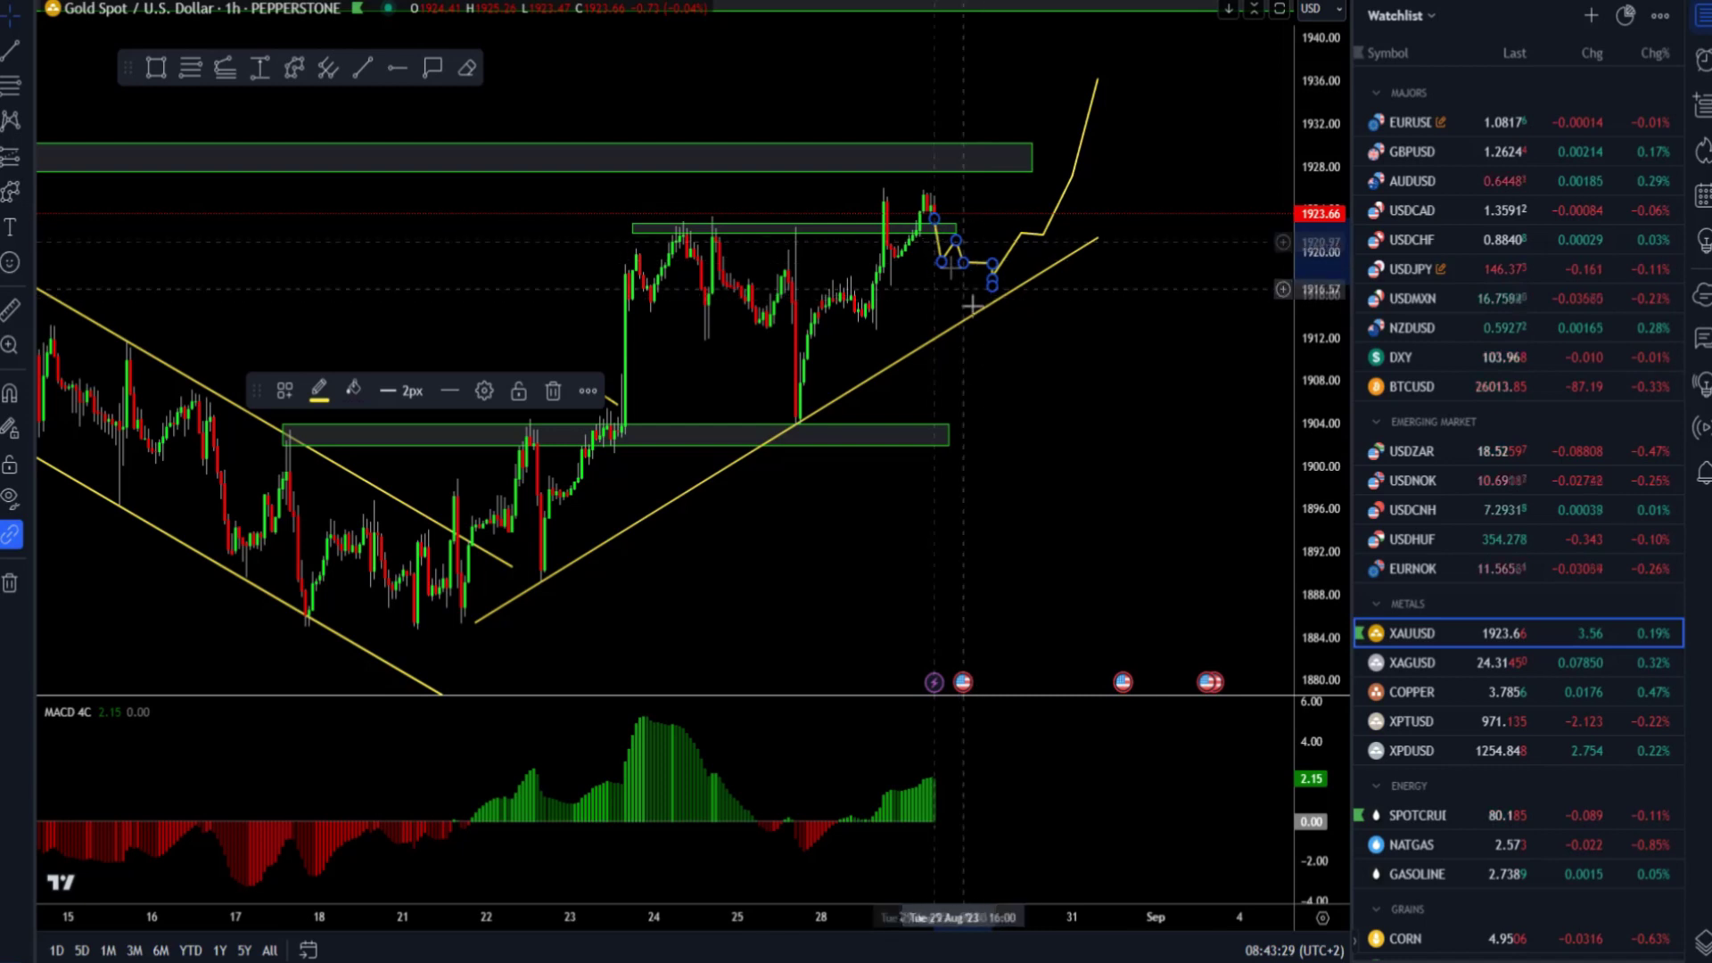
- Sketch a bearish gold path breaking the rising trendline to about 1909 and retesting it from below near 1914, and remove it
left_click(294, 69)
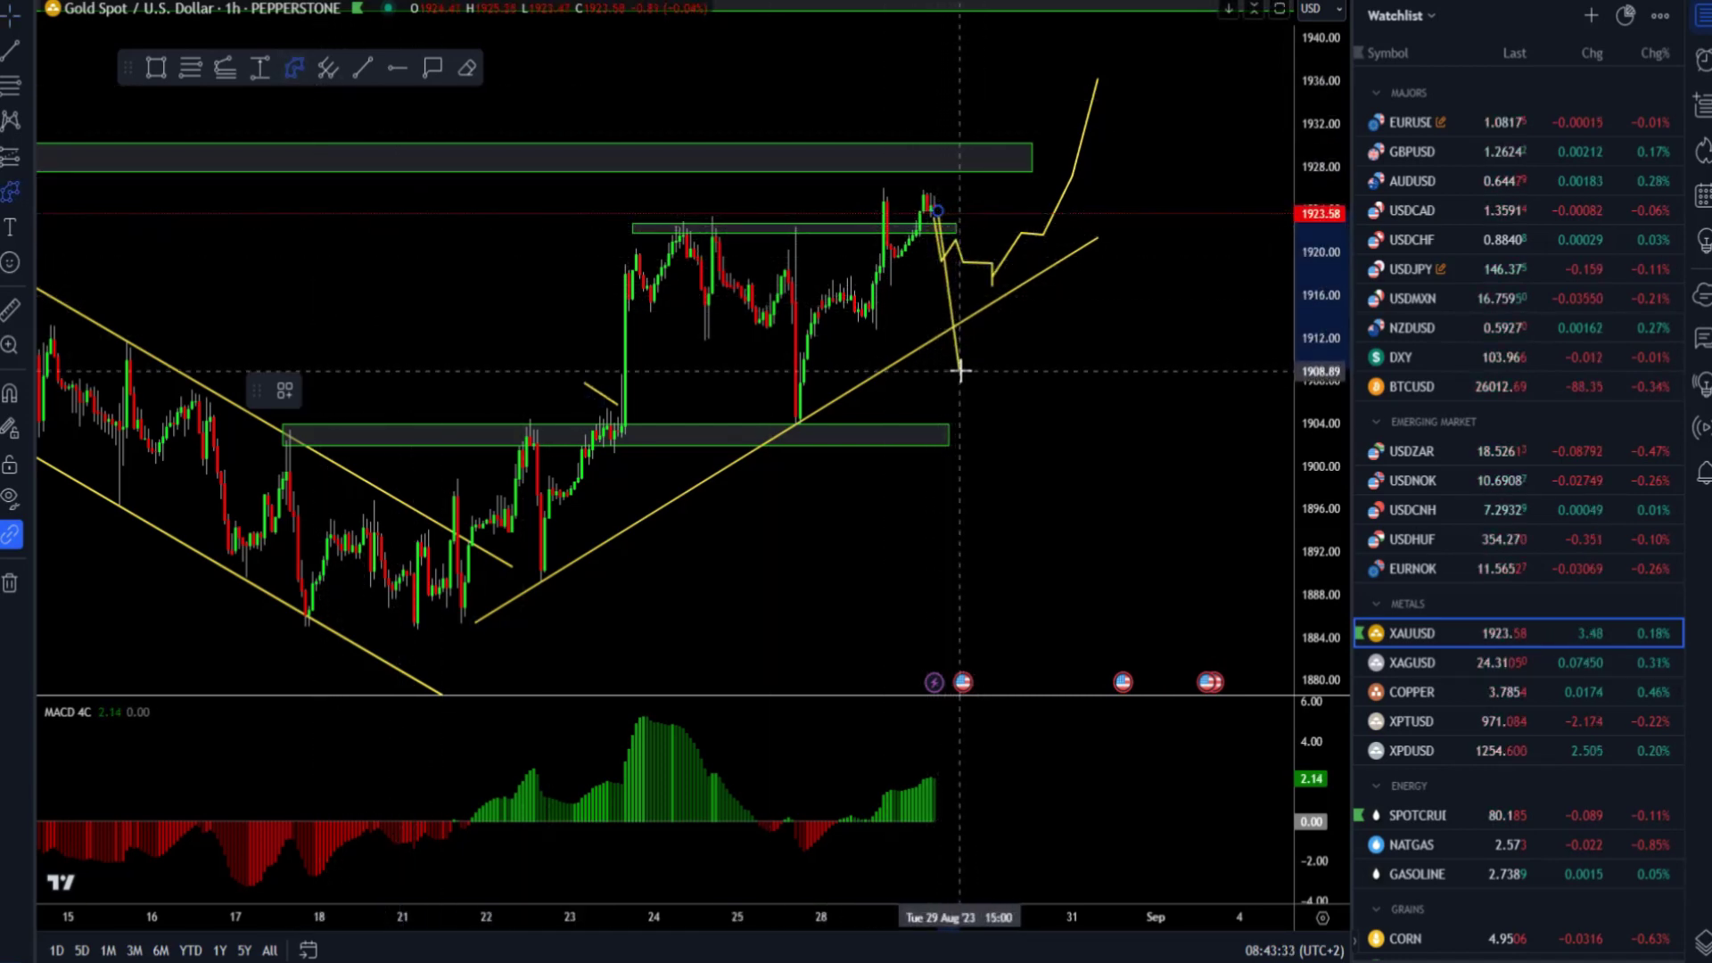
left_click(1009, 361)
left_click(1035, 327)
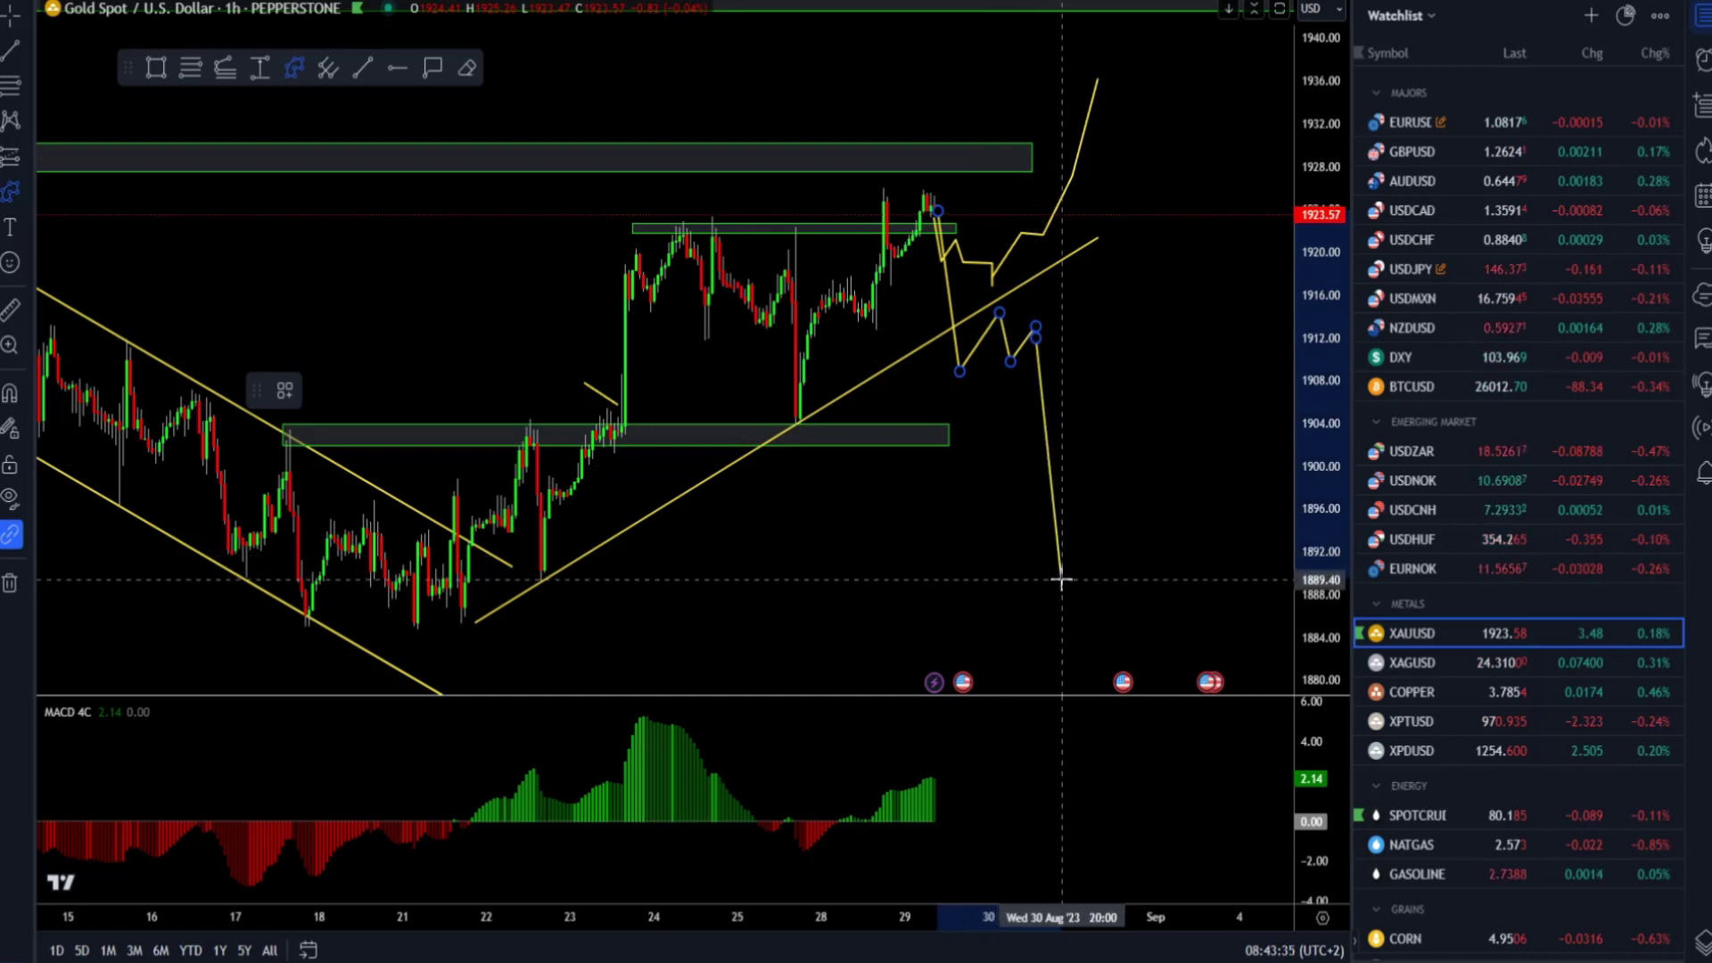
key("Escape")
key("Delete")
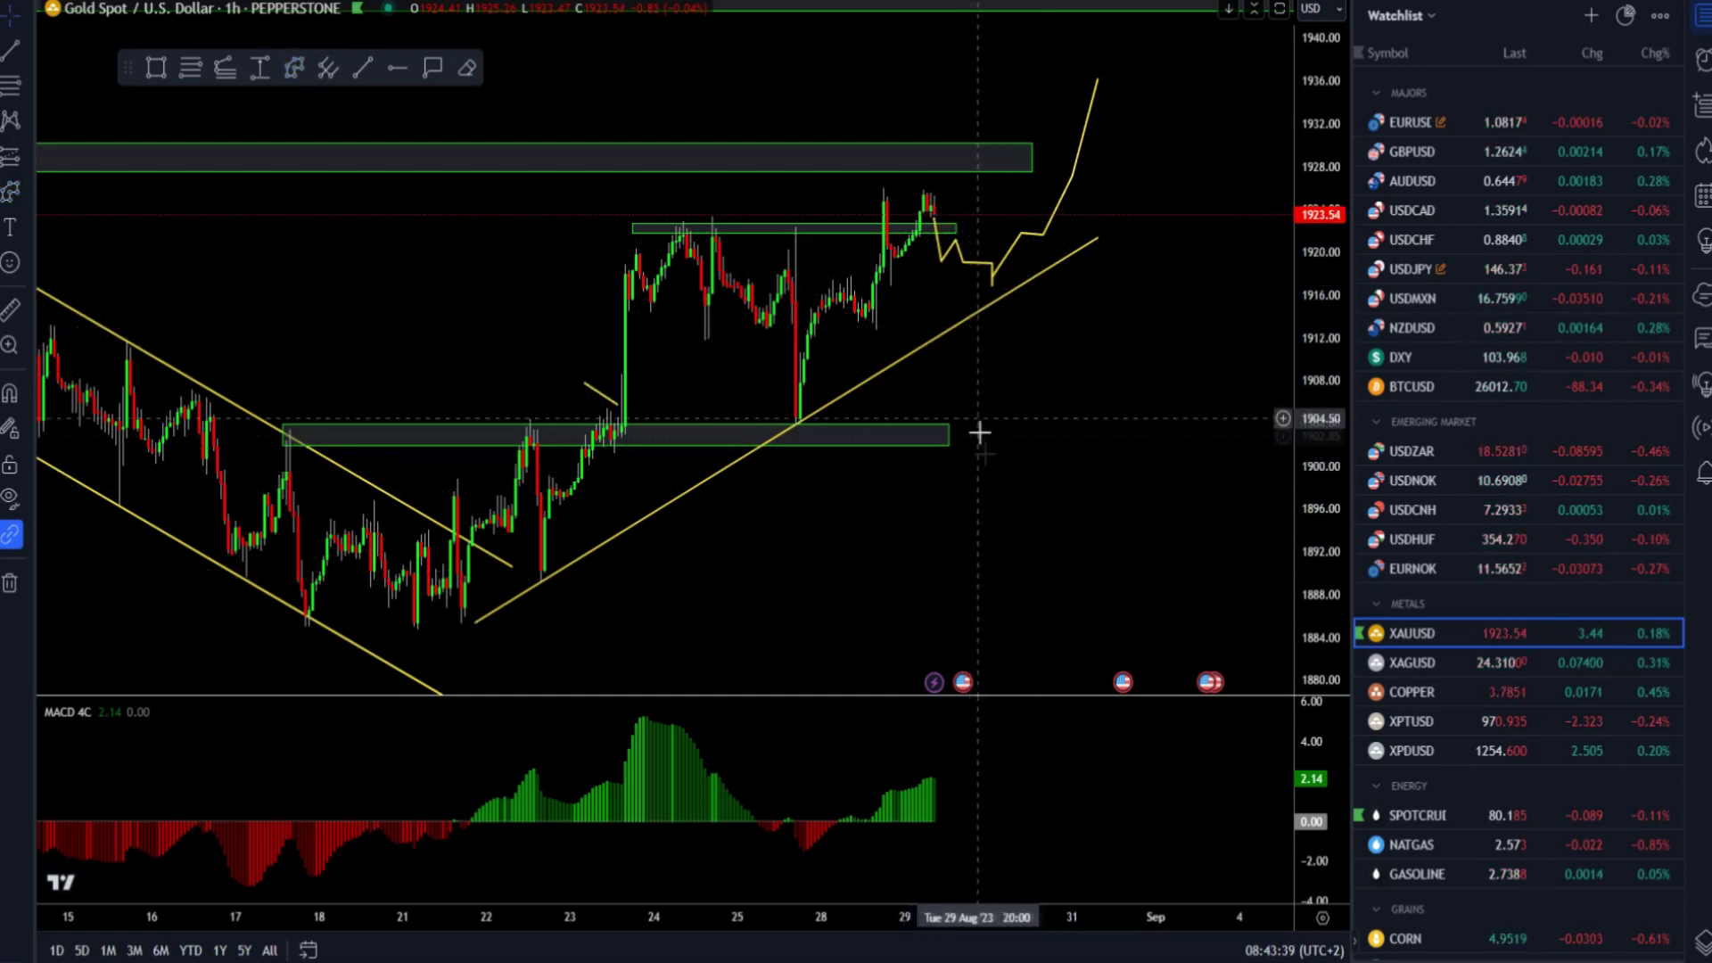
- Delete the pullback path and the rally path from the gold chart
left_click(986, 265)
key("Delete")
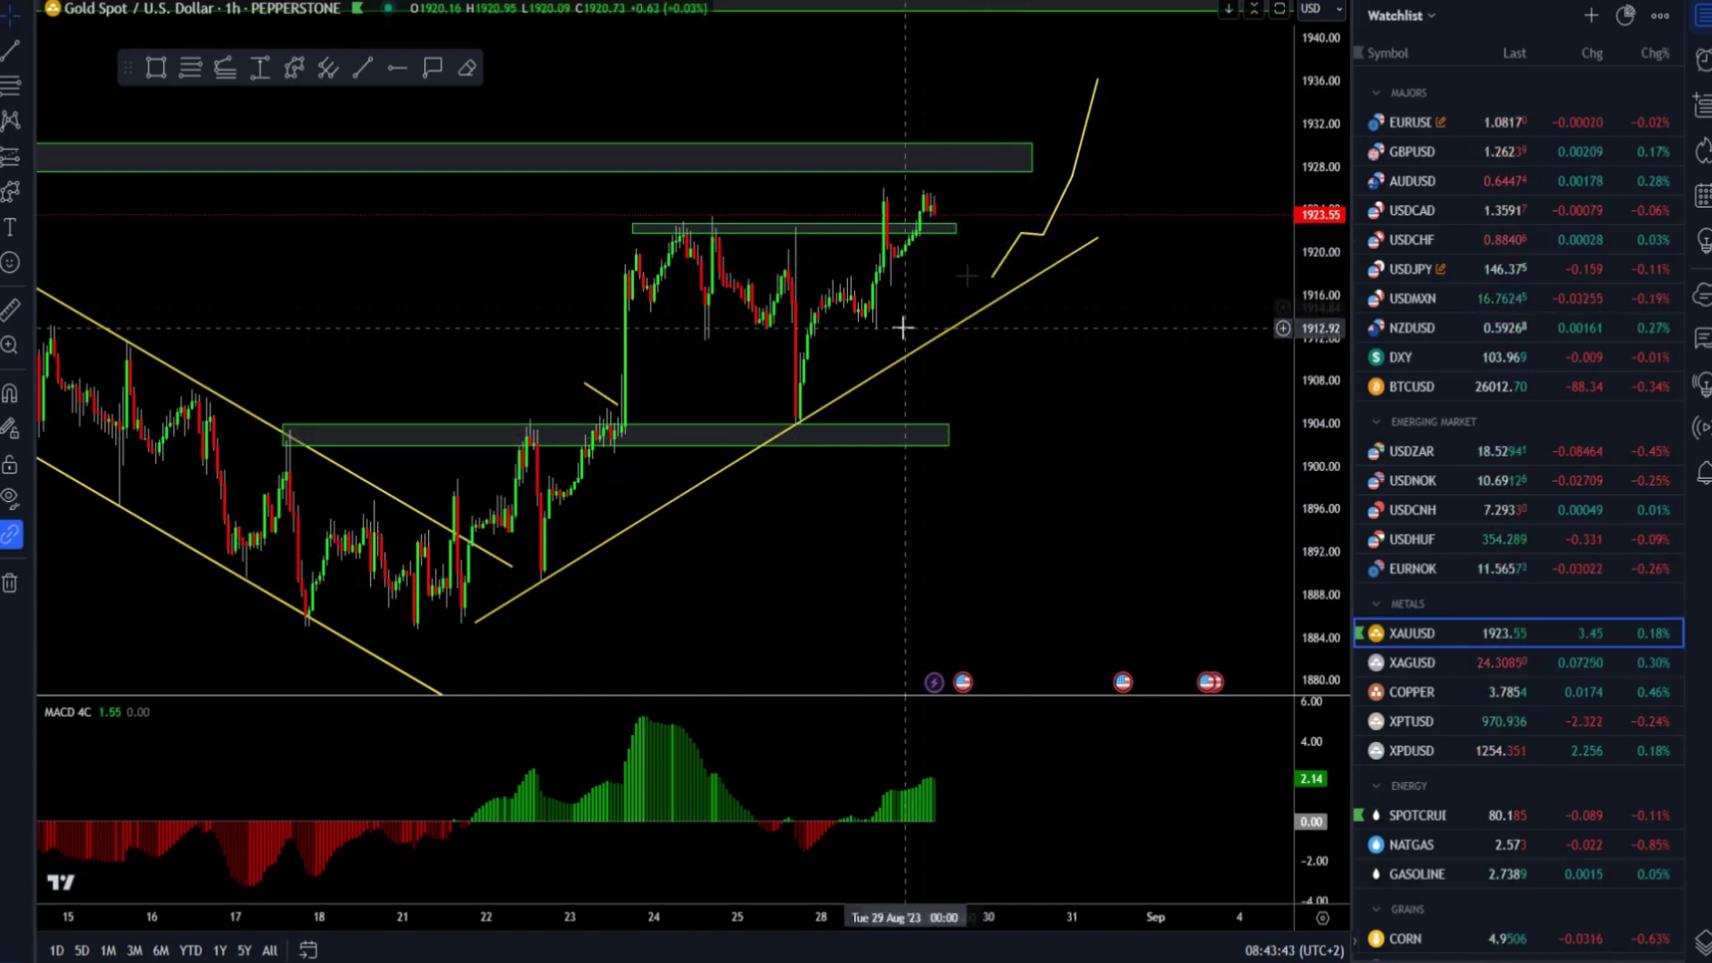
left_click(1030, 239)
key("Delete")
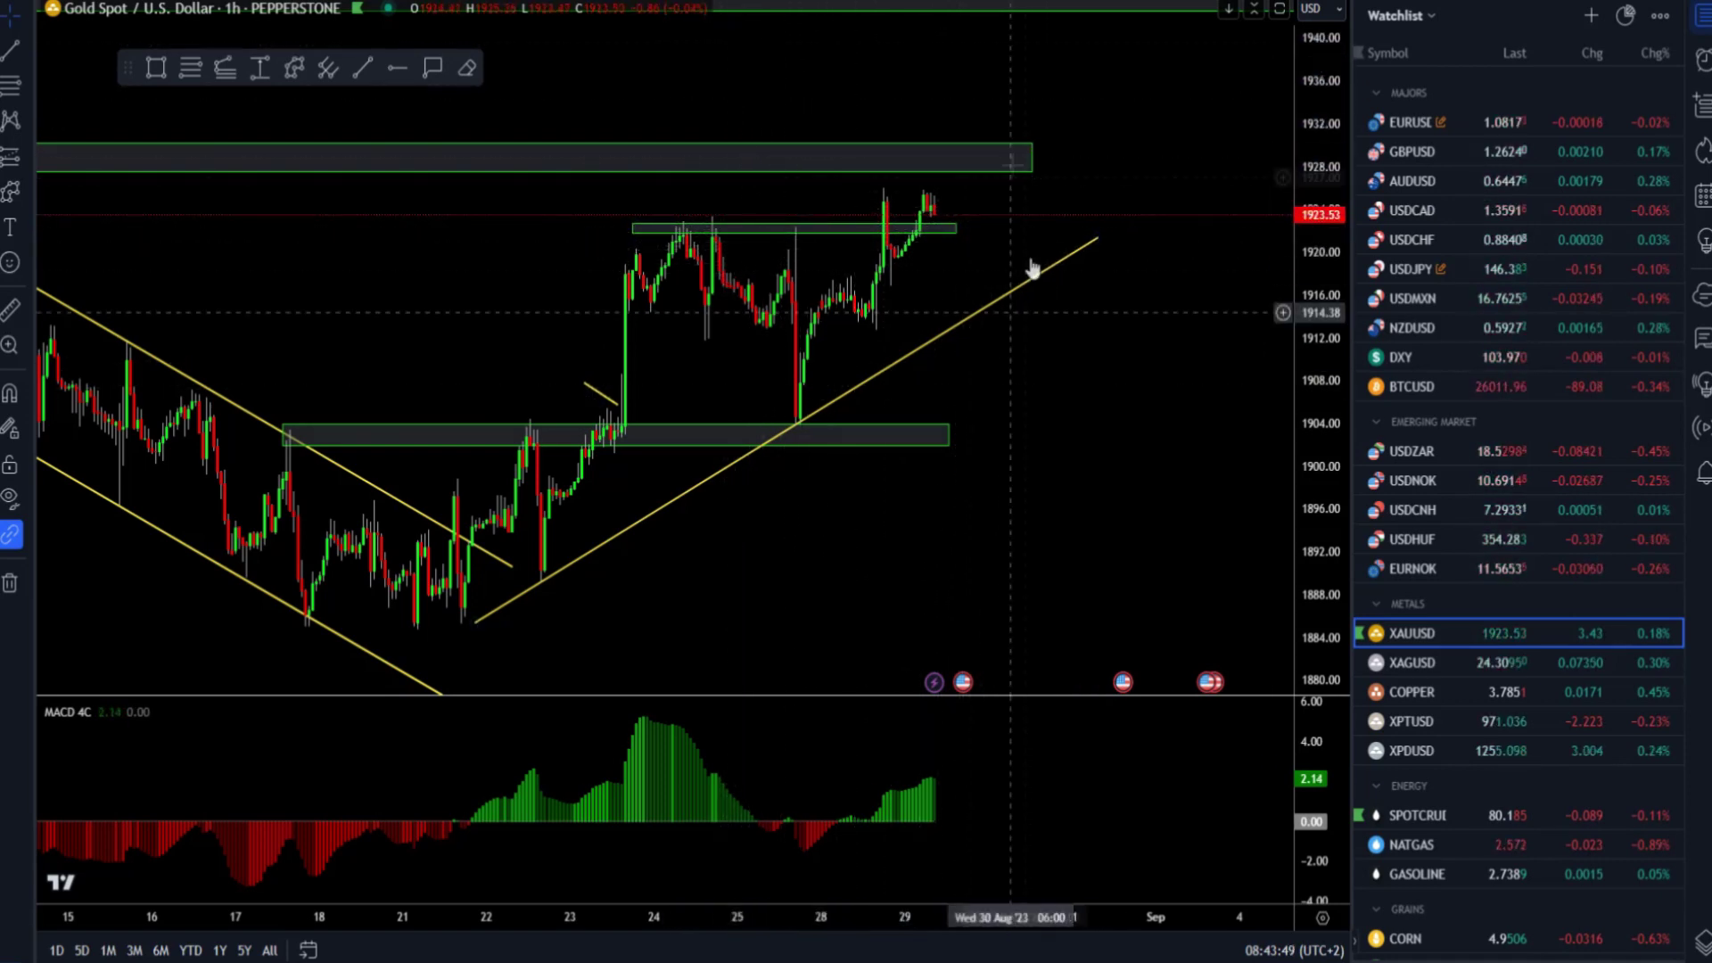
left_click_drag(419, 331, 550, 386)
scroll(904, 378, "down", 2)
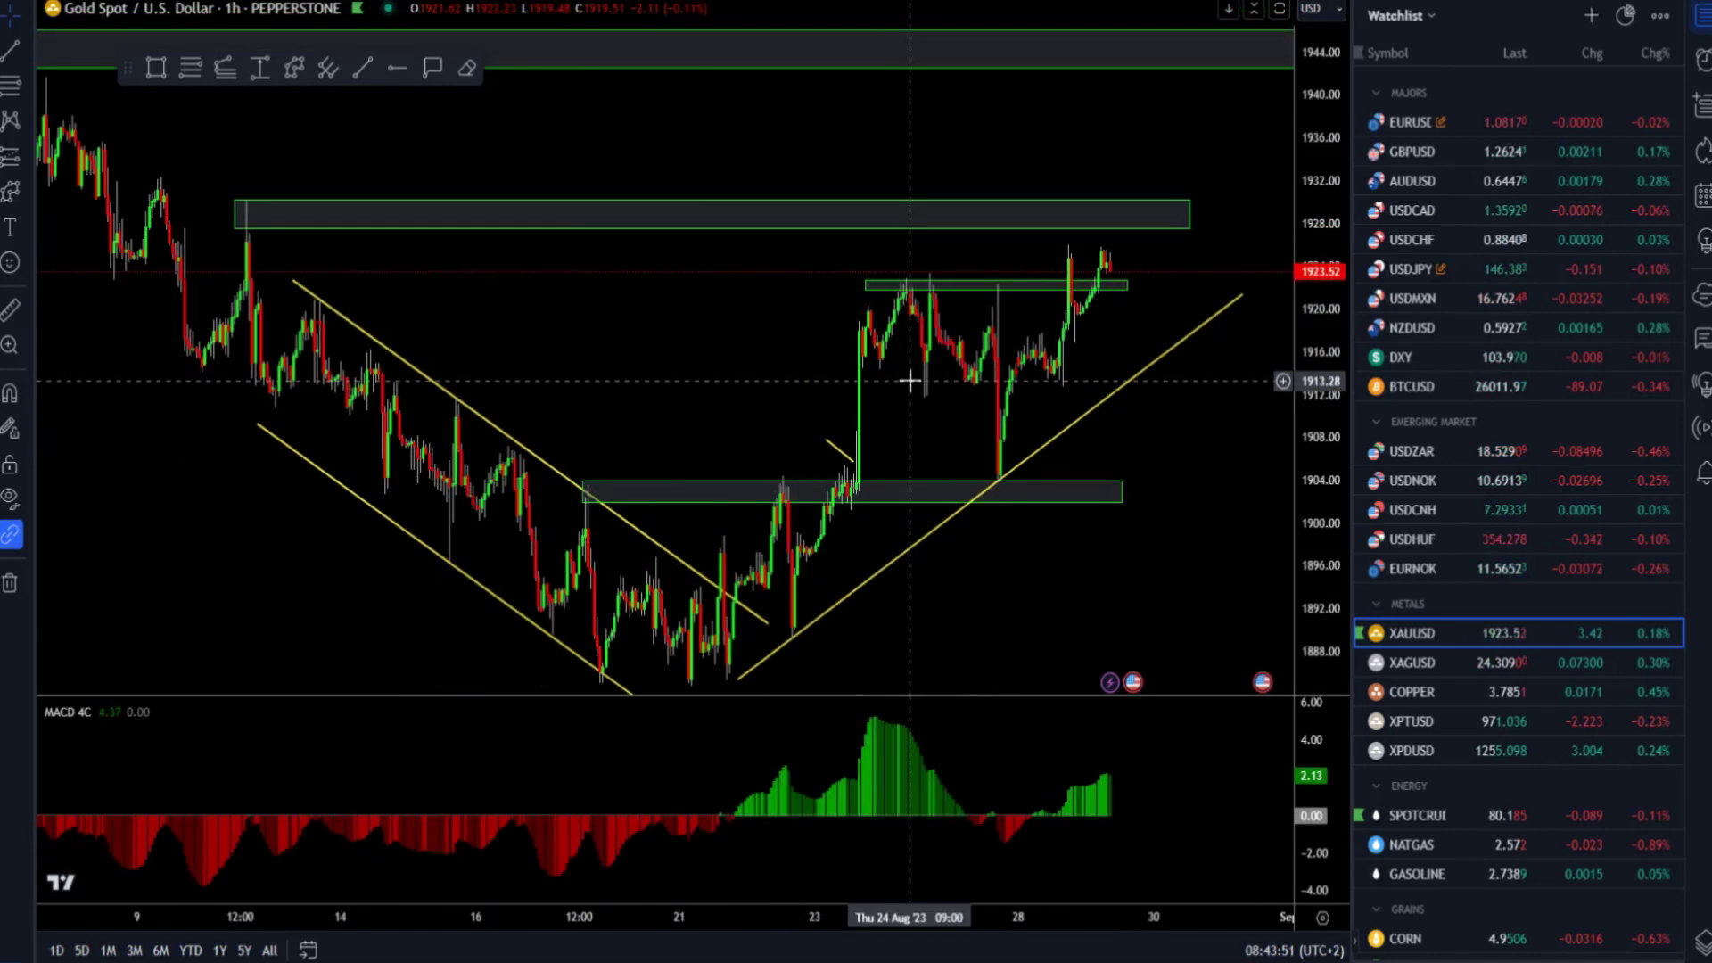
scroll(1043, 214, "up", 5)
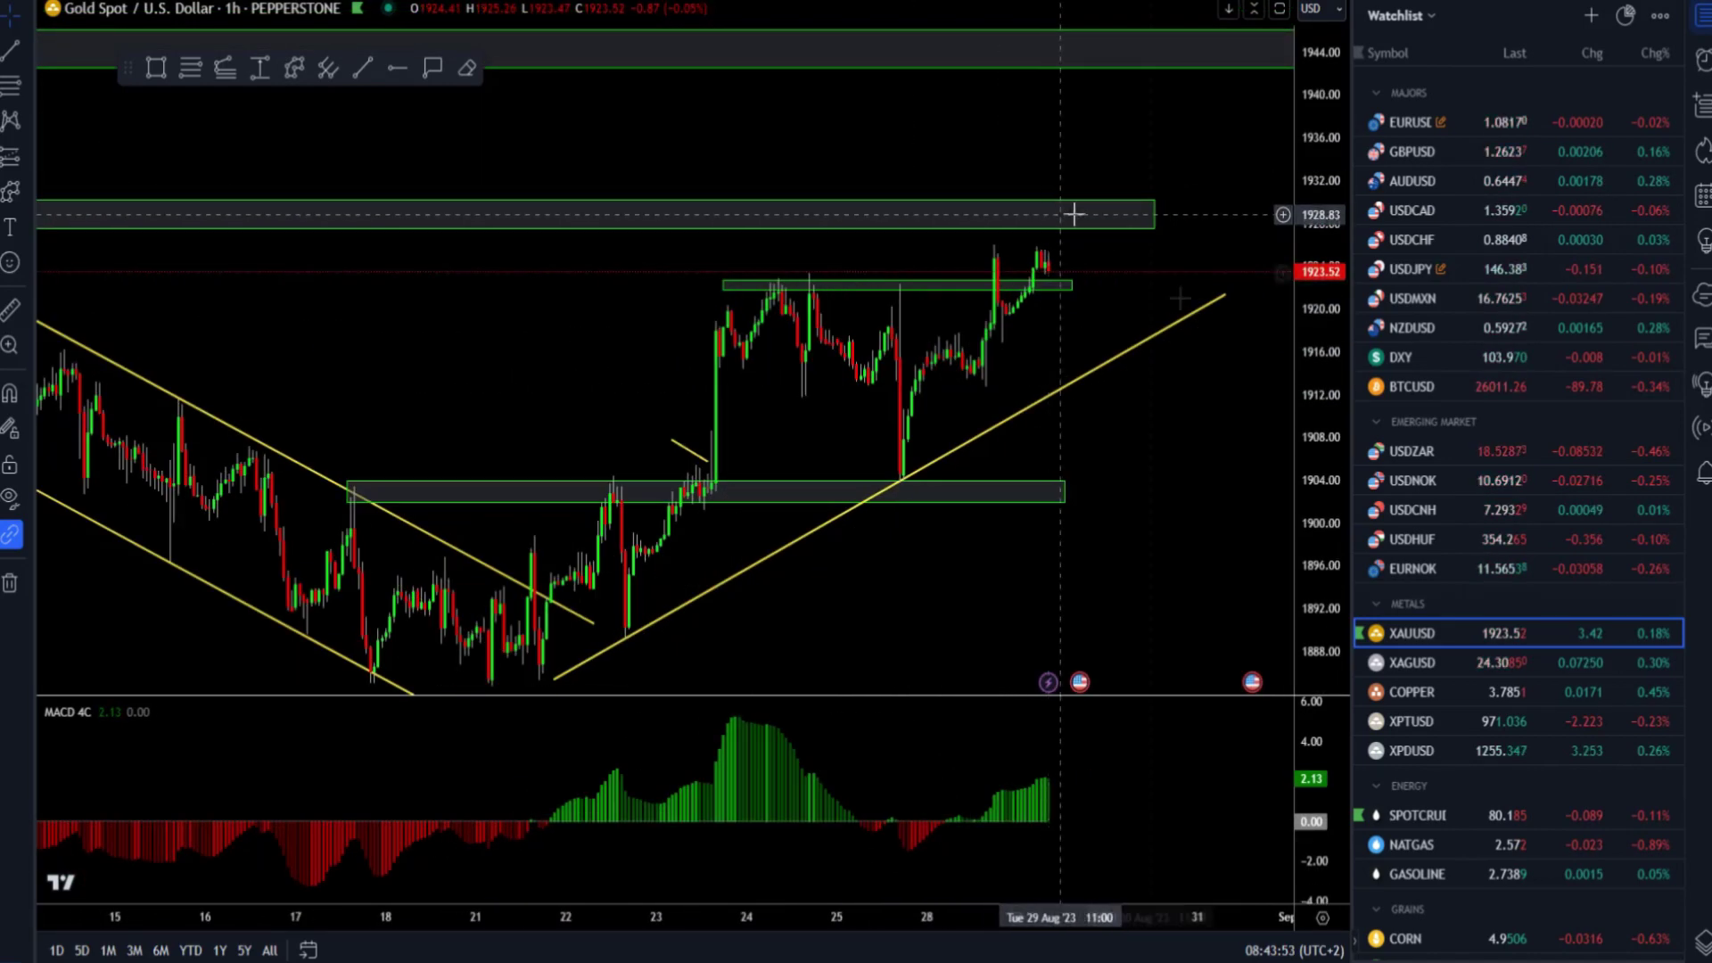
- Open the WTI spot crude hourly chart and examine the converging trendlines around the current price
left_click(1542, 817)
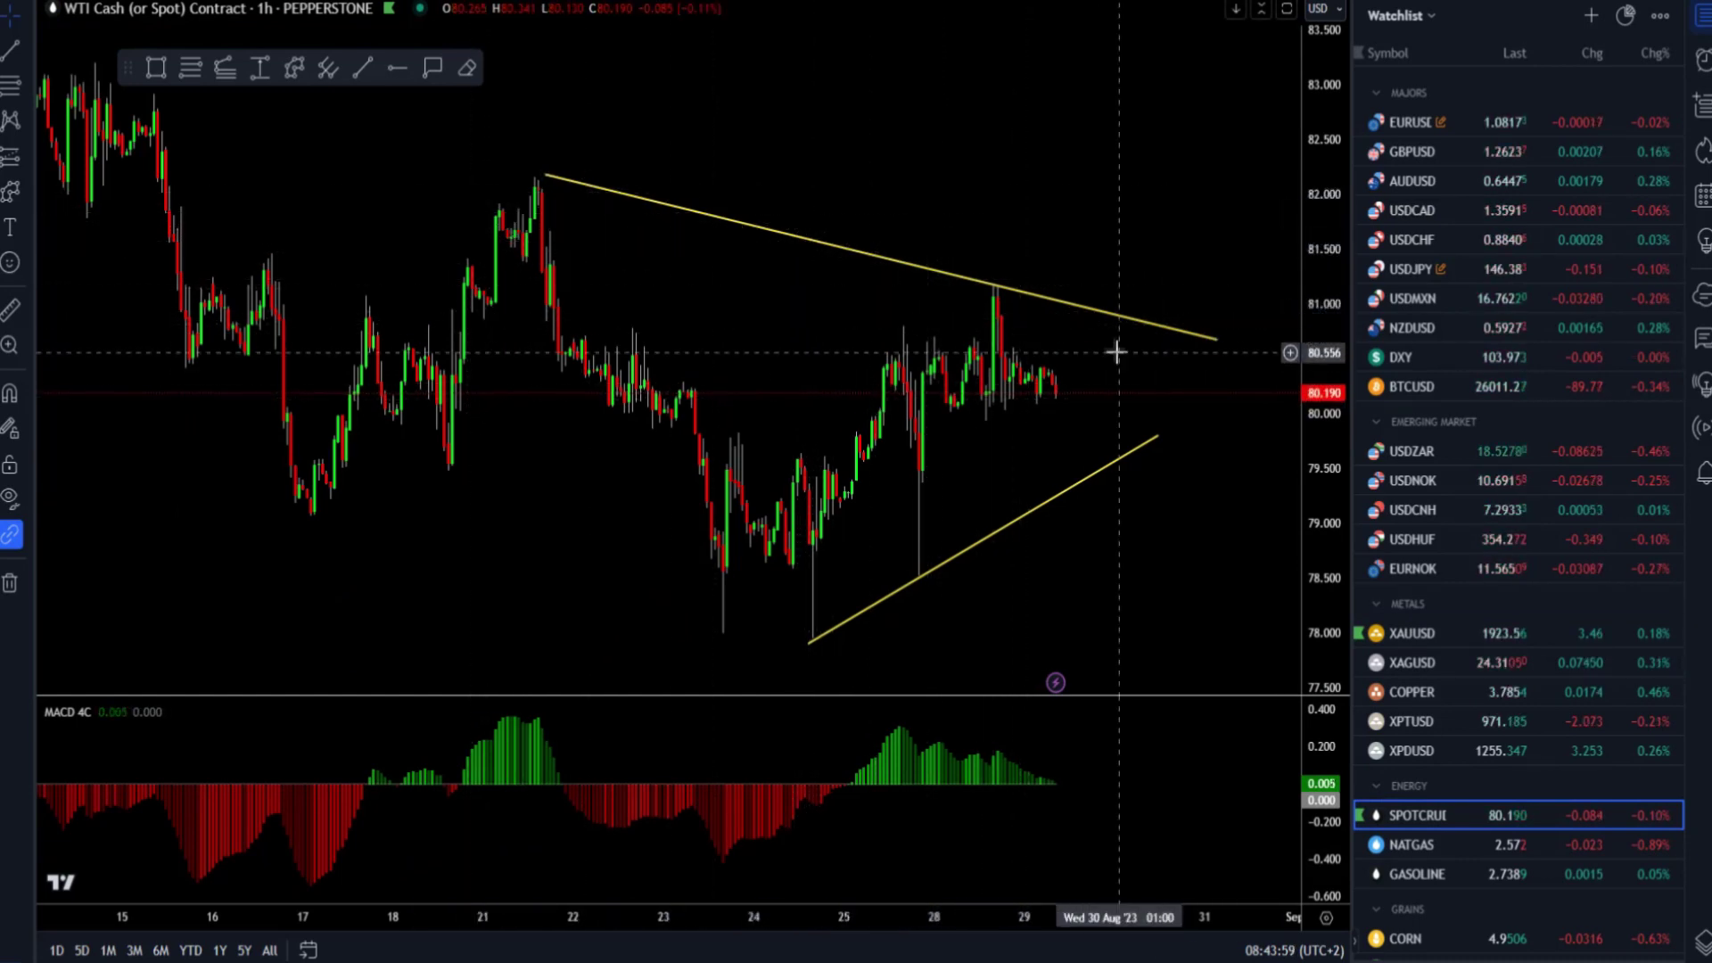
left_click_drag(1007, 164, 852, 126)
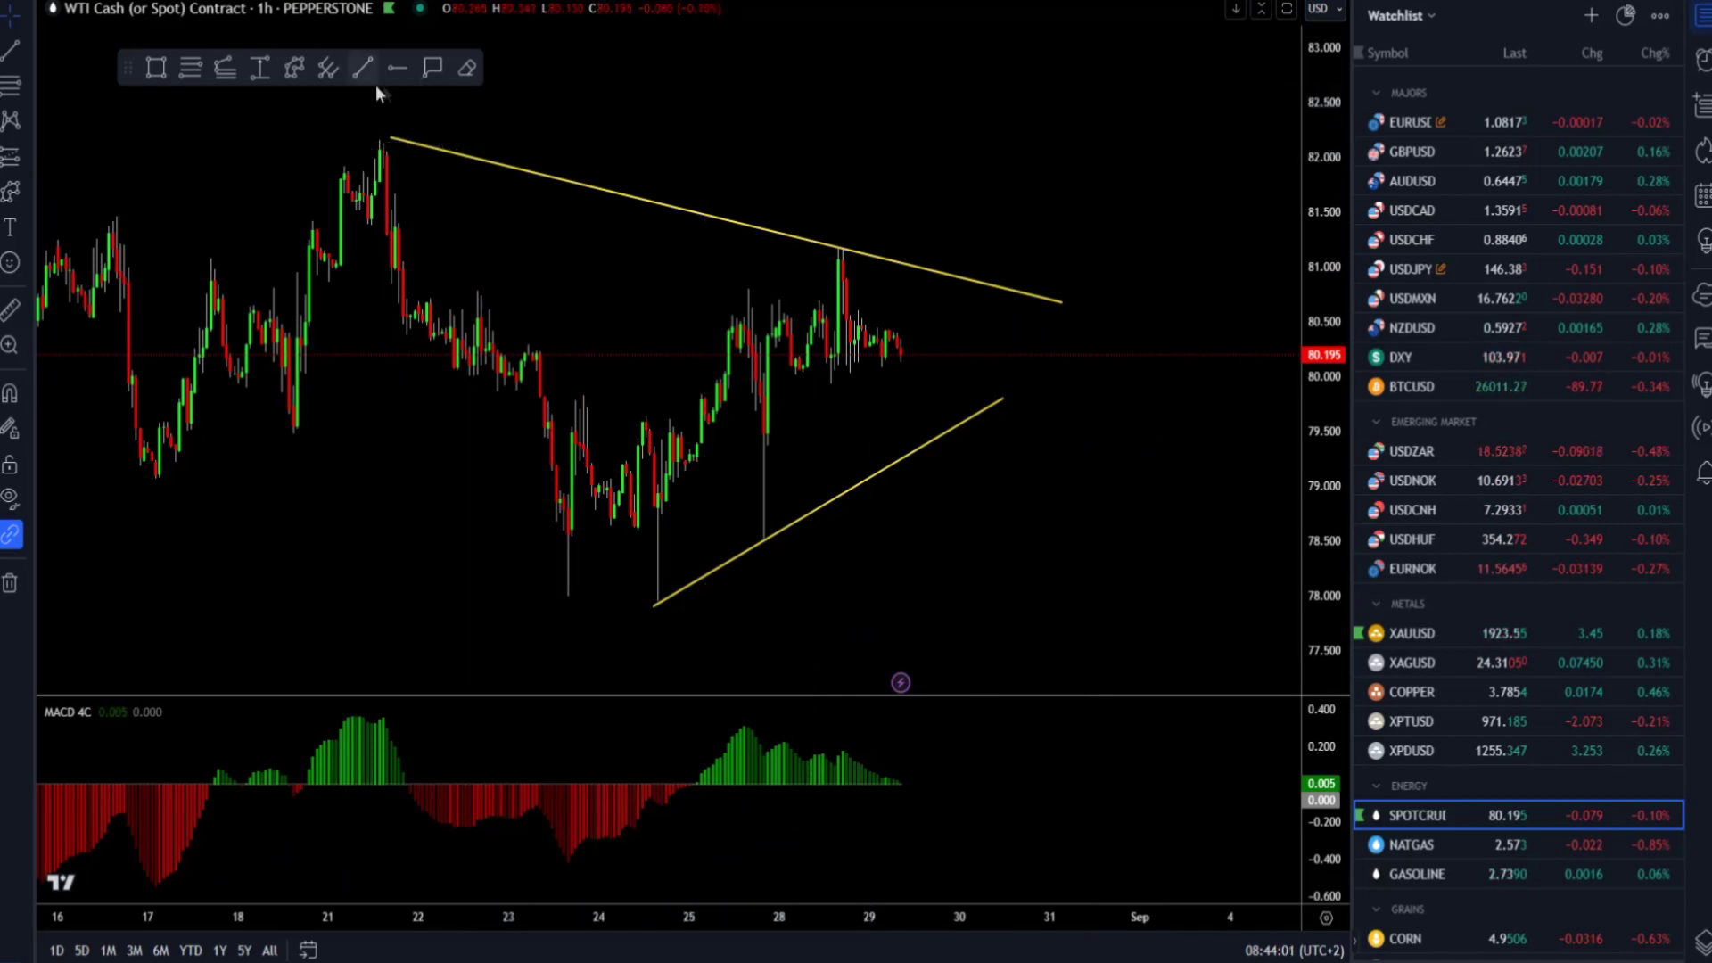
scroll(1050, 370, "down", 3)
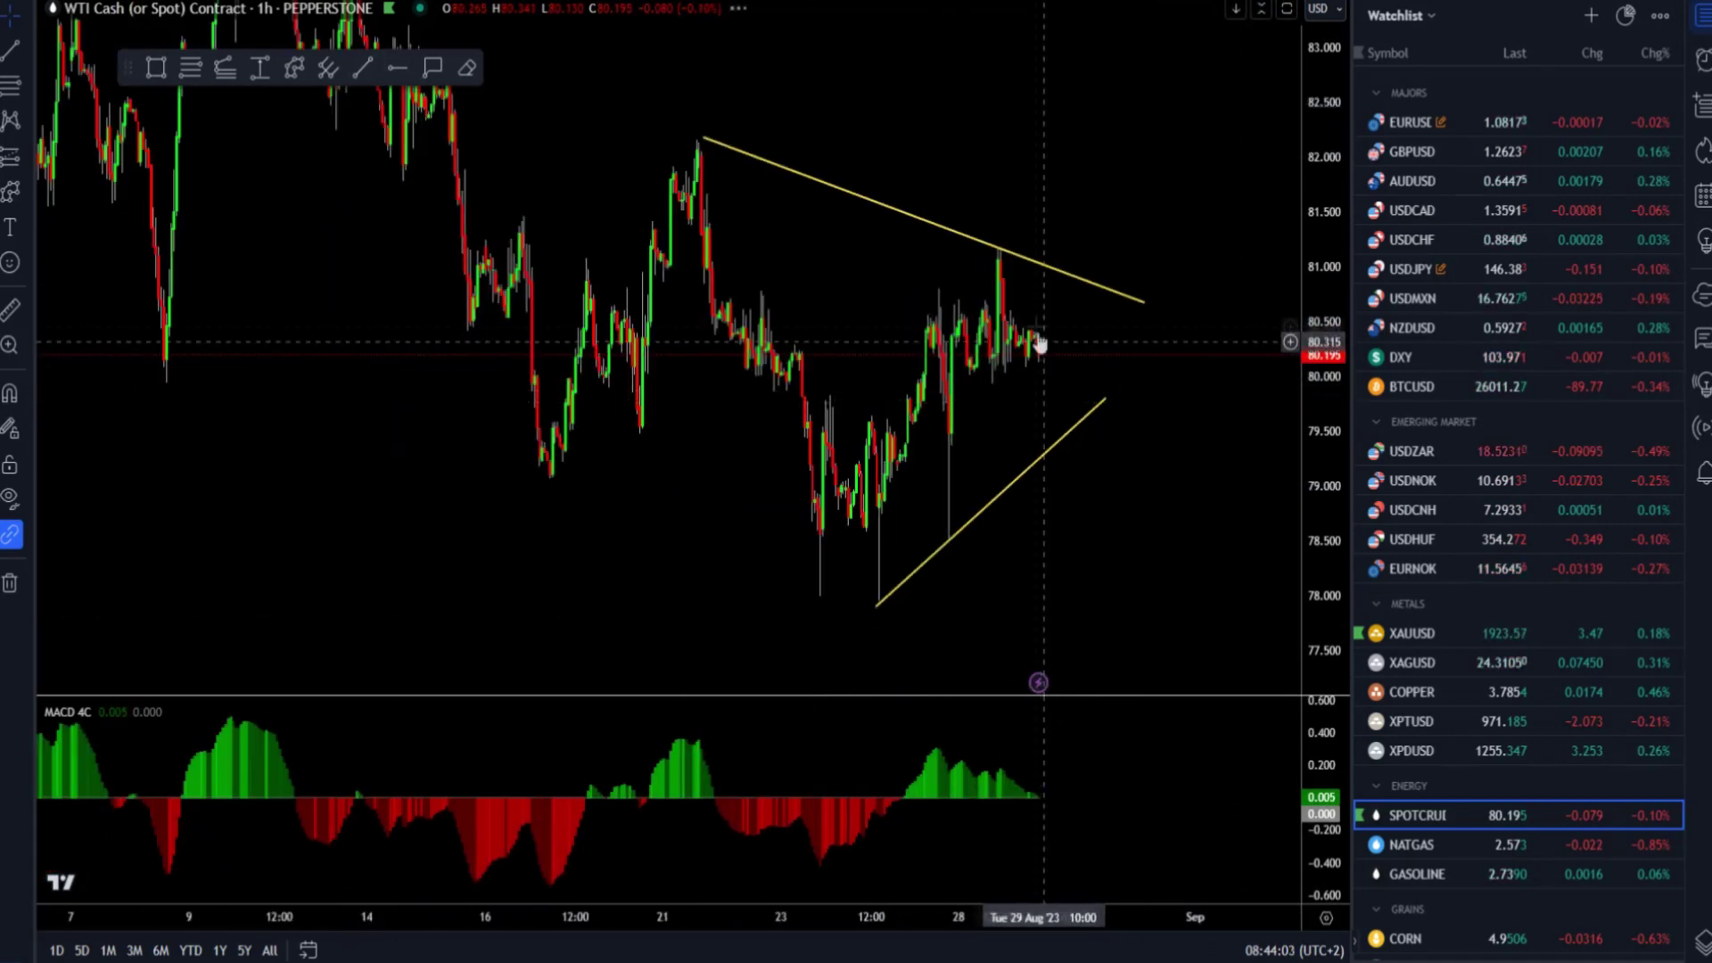
mouse_move(580, 442)
left_mouse_down()
mouse_move(500, 420)
mouse_move(382, 422)
left_mouse_up()
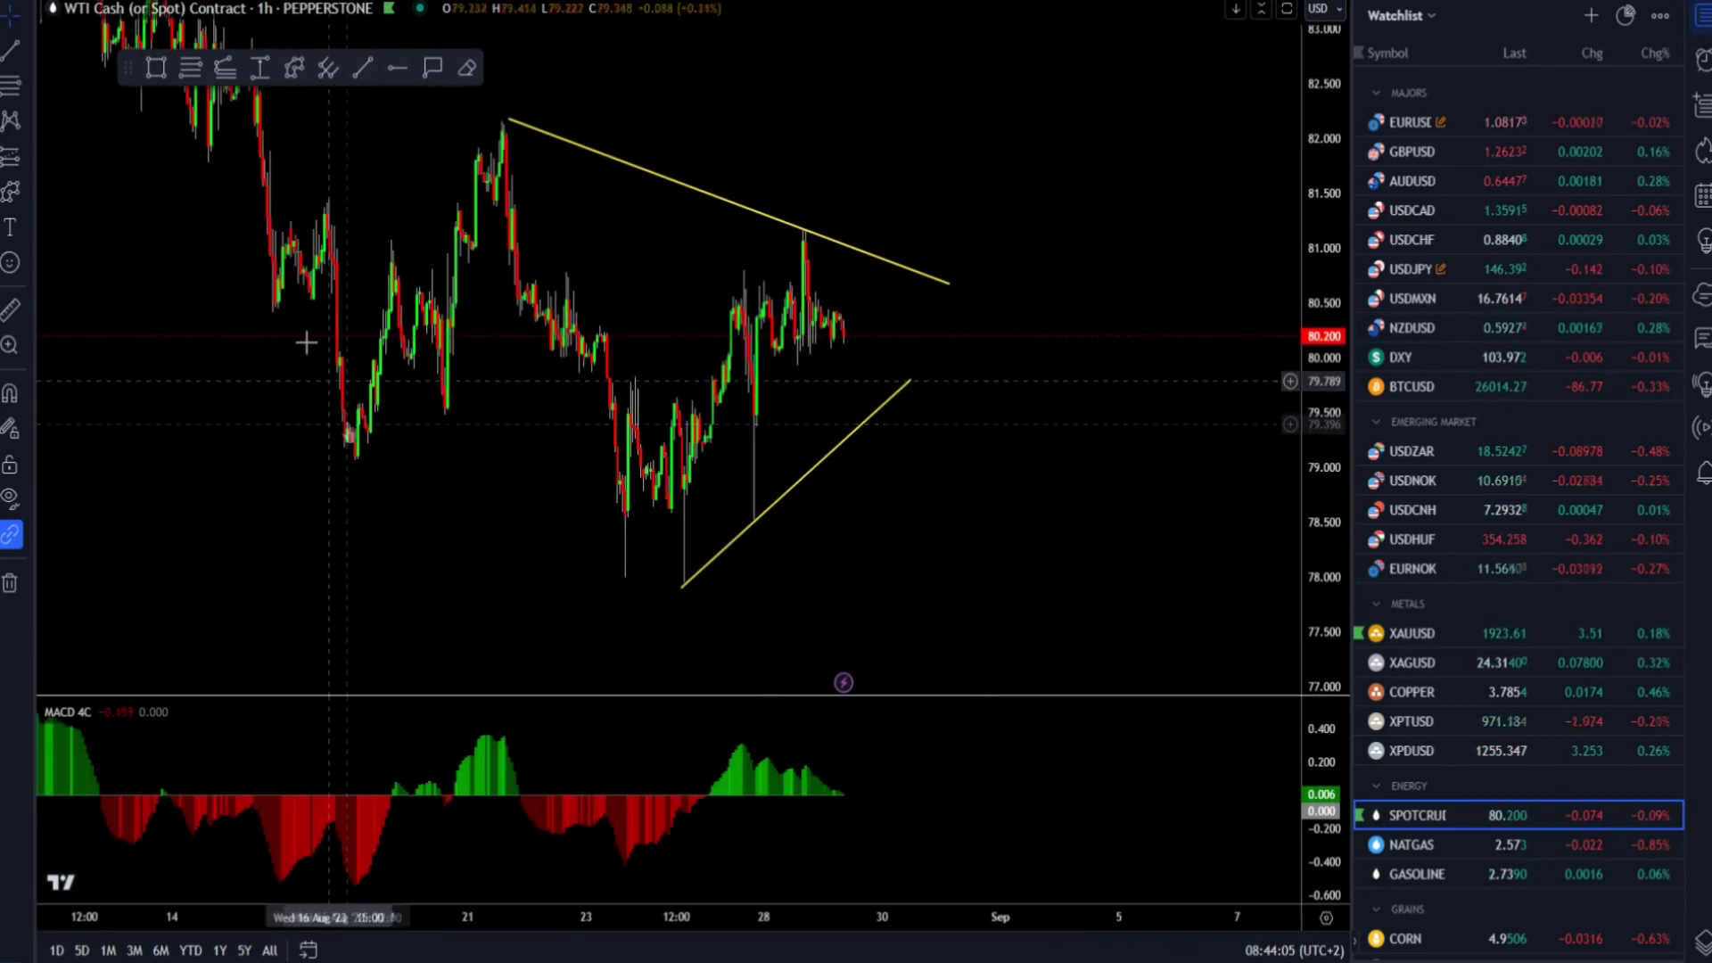
- Sketch a WTI path dipping to the rising trendline near 79.5, rebounding to the falling trendline near 80.8 and swinging back to about 80.1
left_click(295, 67)
left_click(825, 329)
left_click(859, 409)
left_click(872, 272)
left_click(870, 336)
left_click(883, 302)
left_click(923, 284)
left_click(929, 315)
left_click(932, 346)
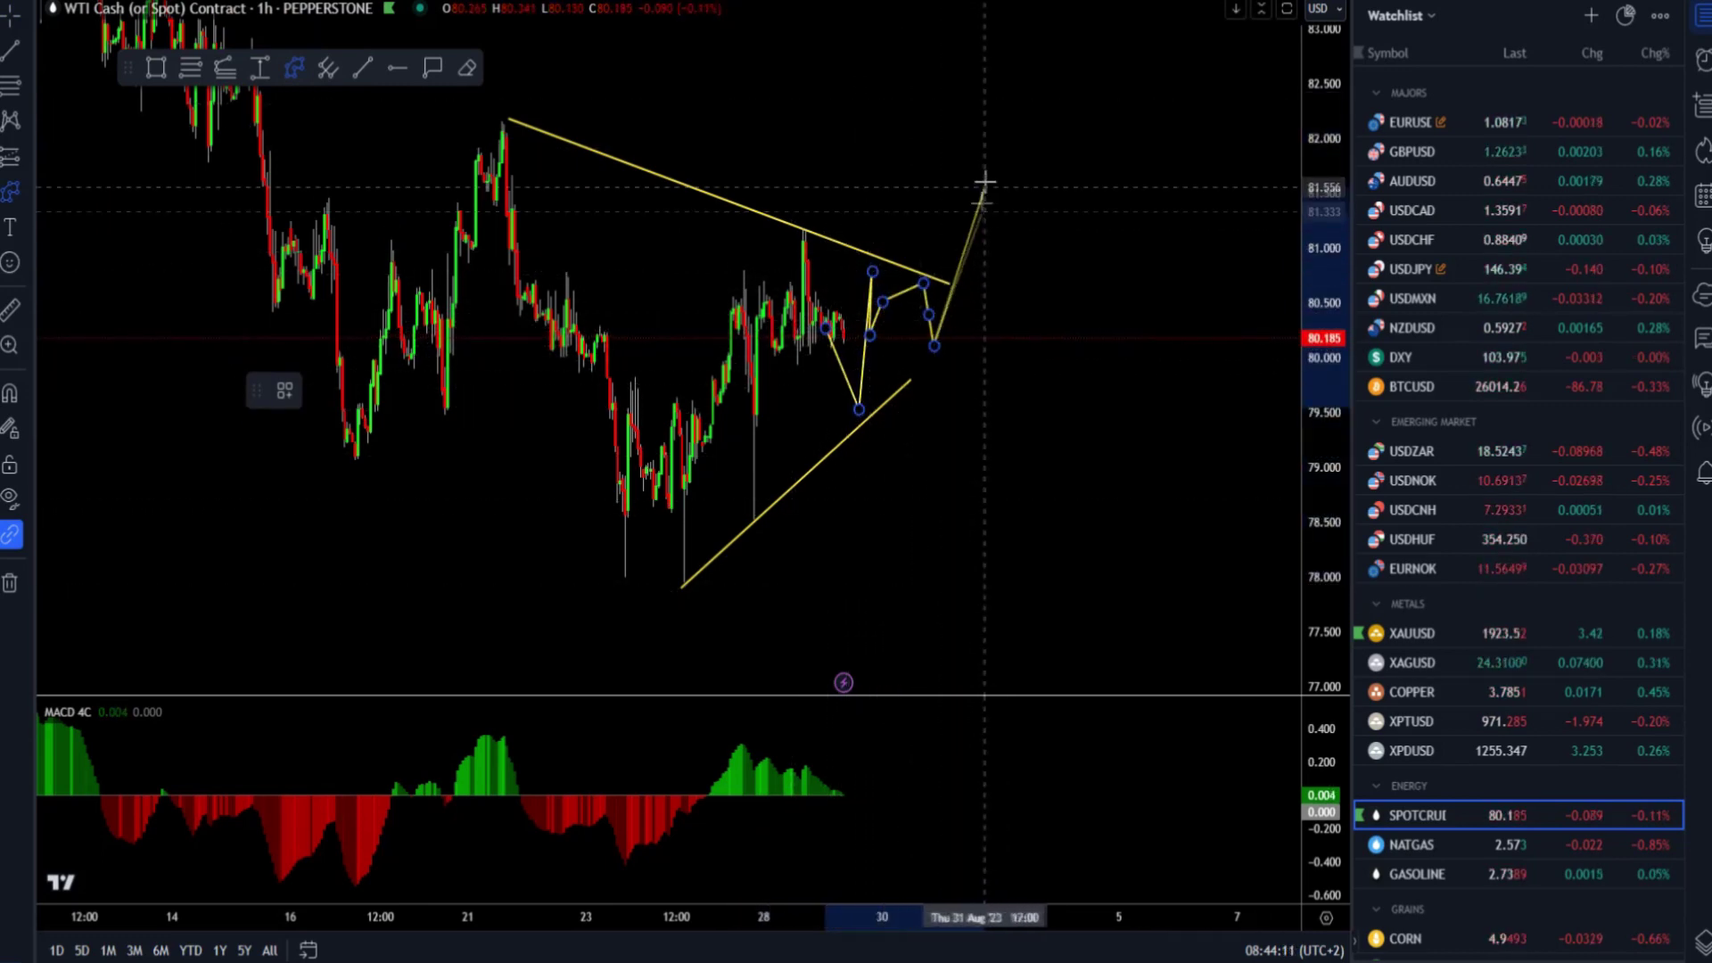
key("Escape")
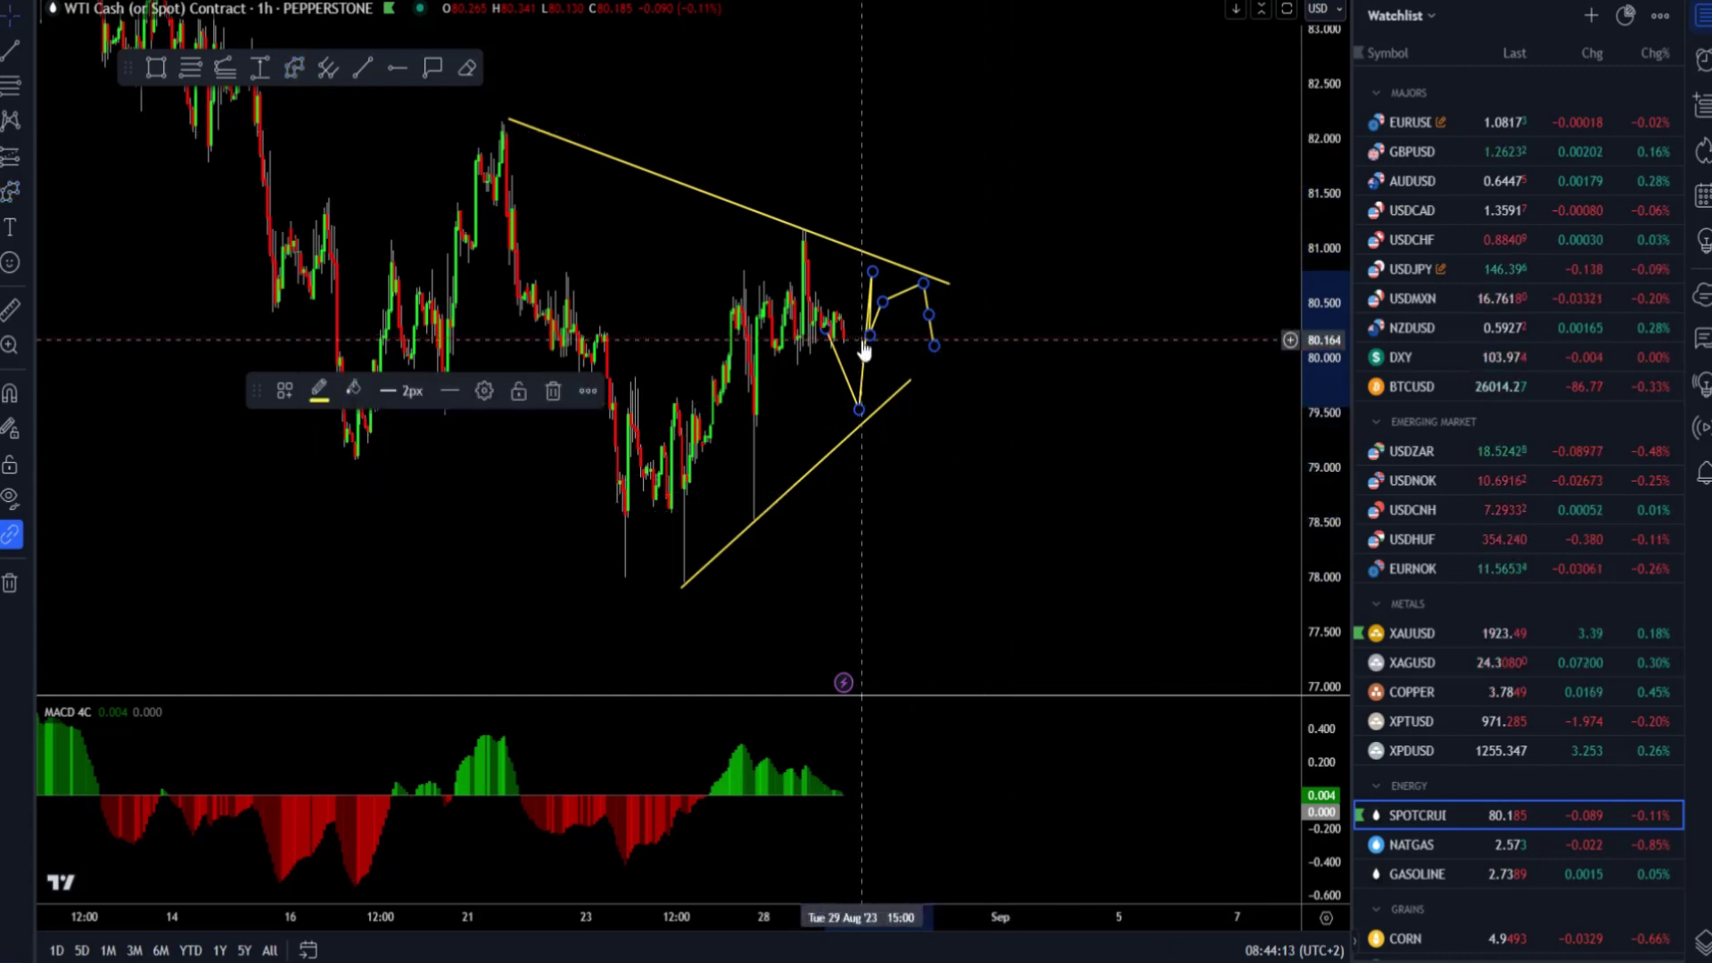
- Delete the zigzag price path from the WTI chart
left_click(862, 340)
left_click(861, 347)
left_click(863, 350)
key("Delete")
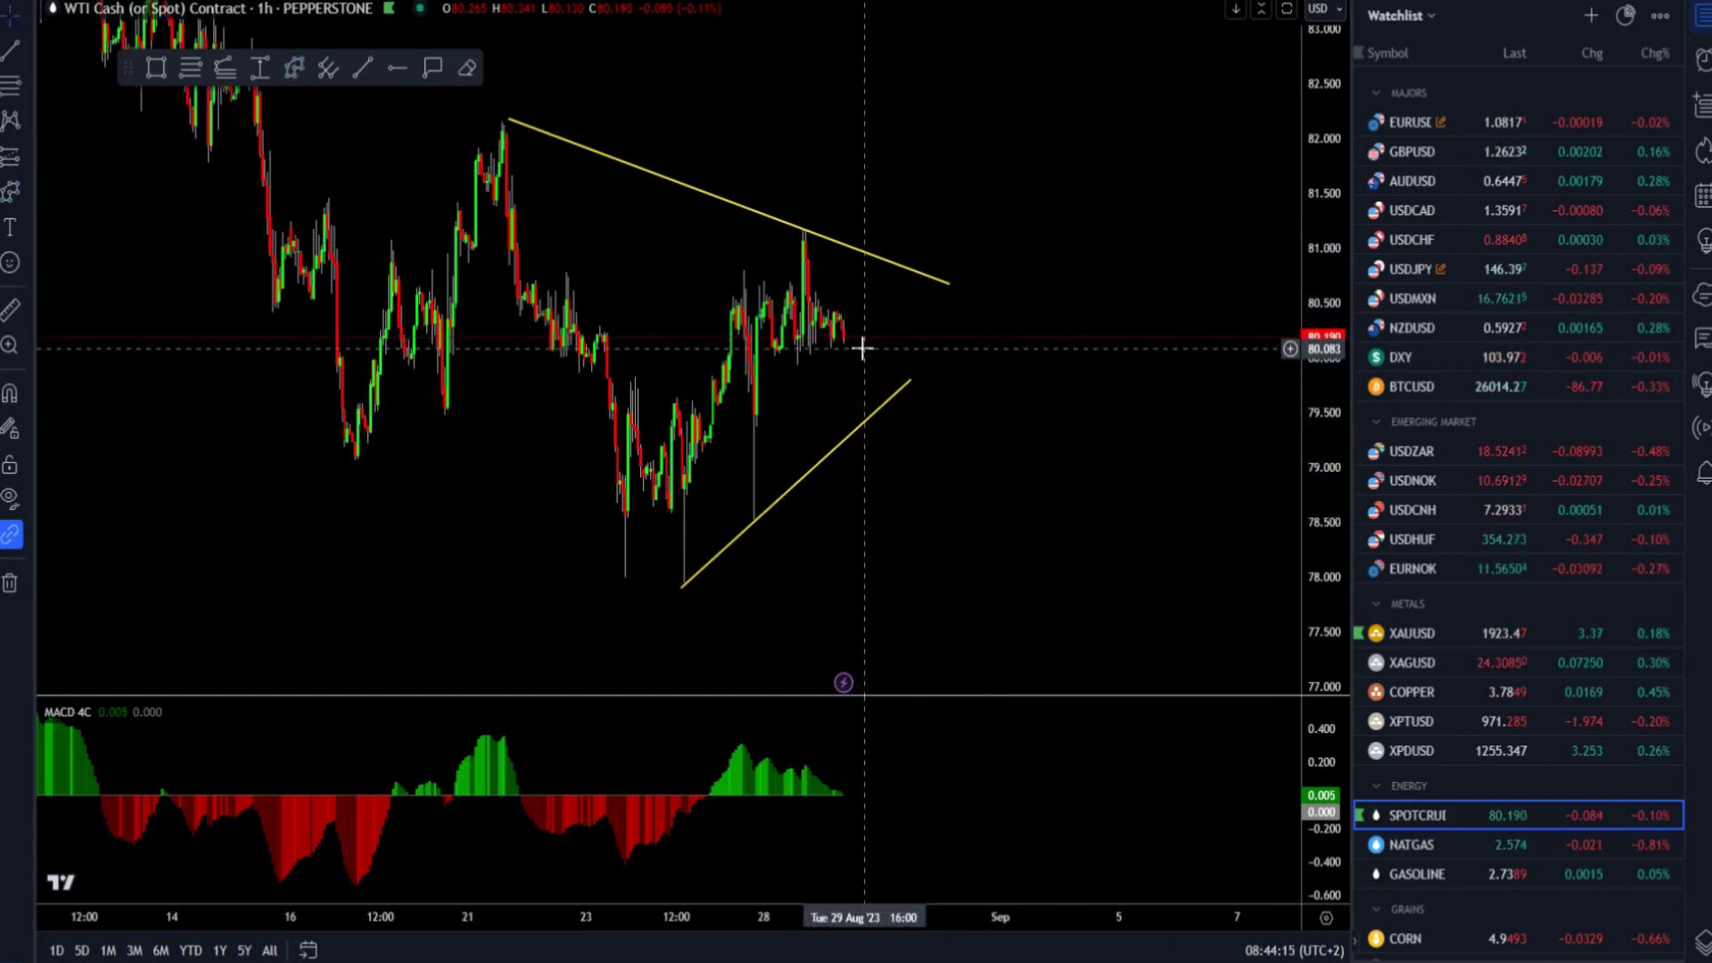
- Sketch a WTI path zigzagging between the converging trendlines and breaking above the falling one to about 81.4, and remove it
scroll(860, 340, "down", 5)
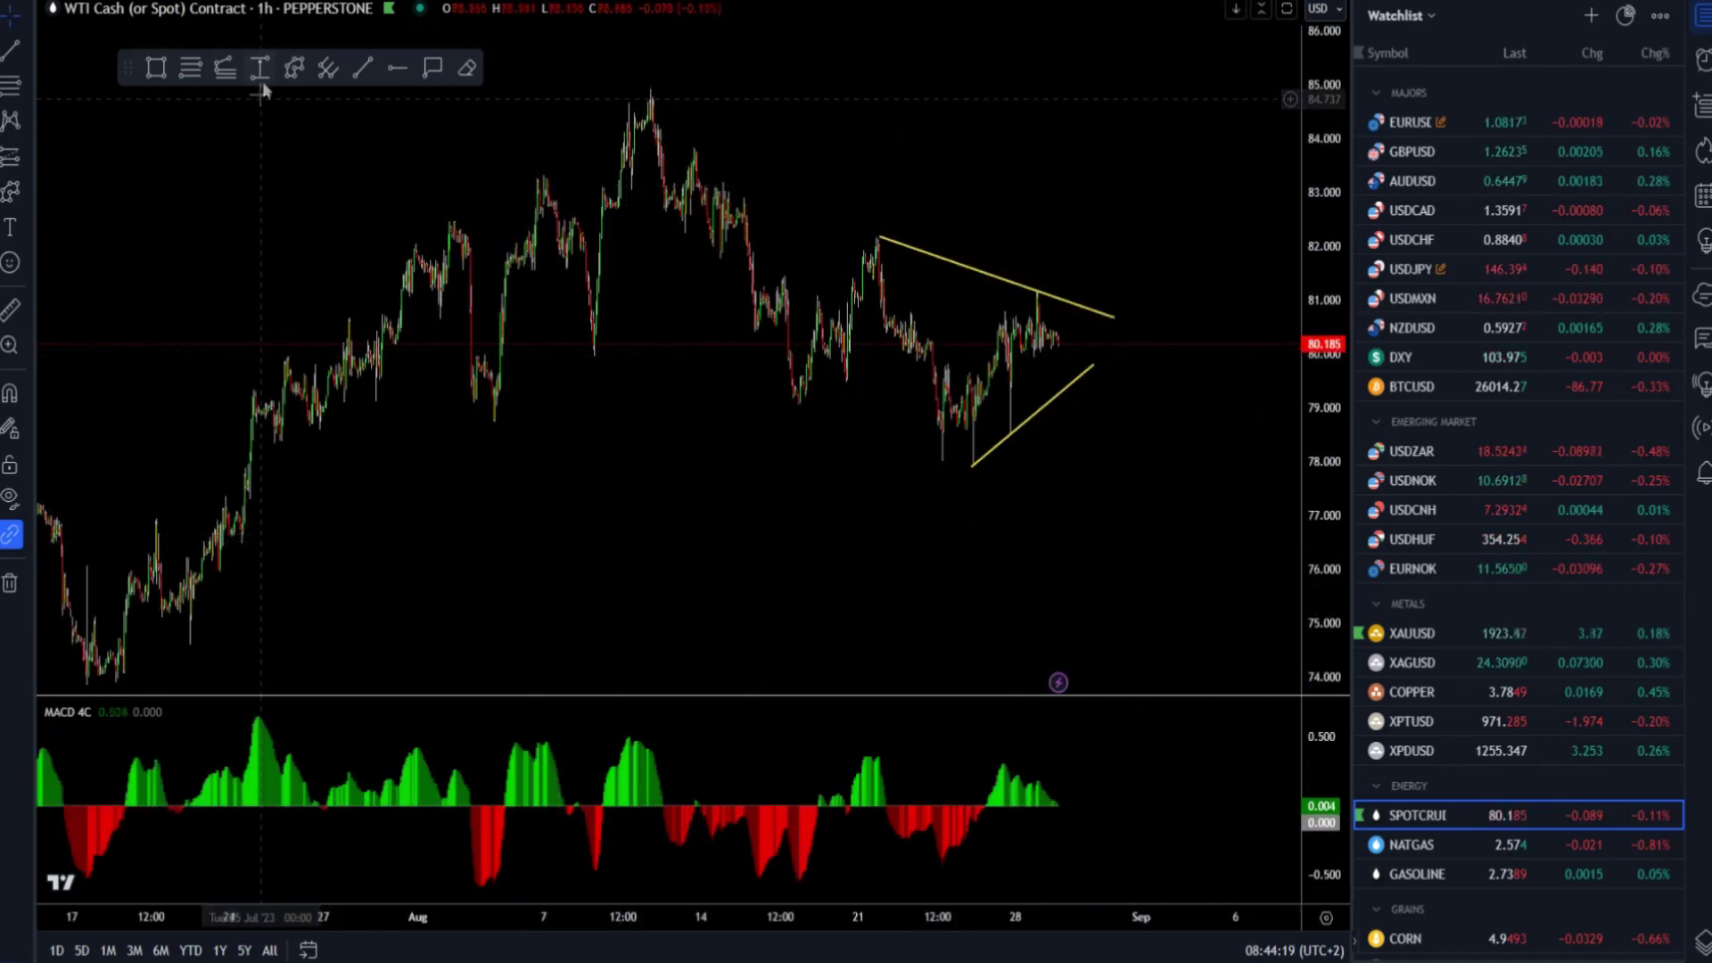
left_click(294, 67)
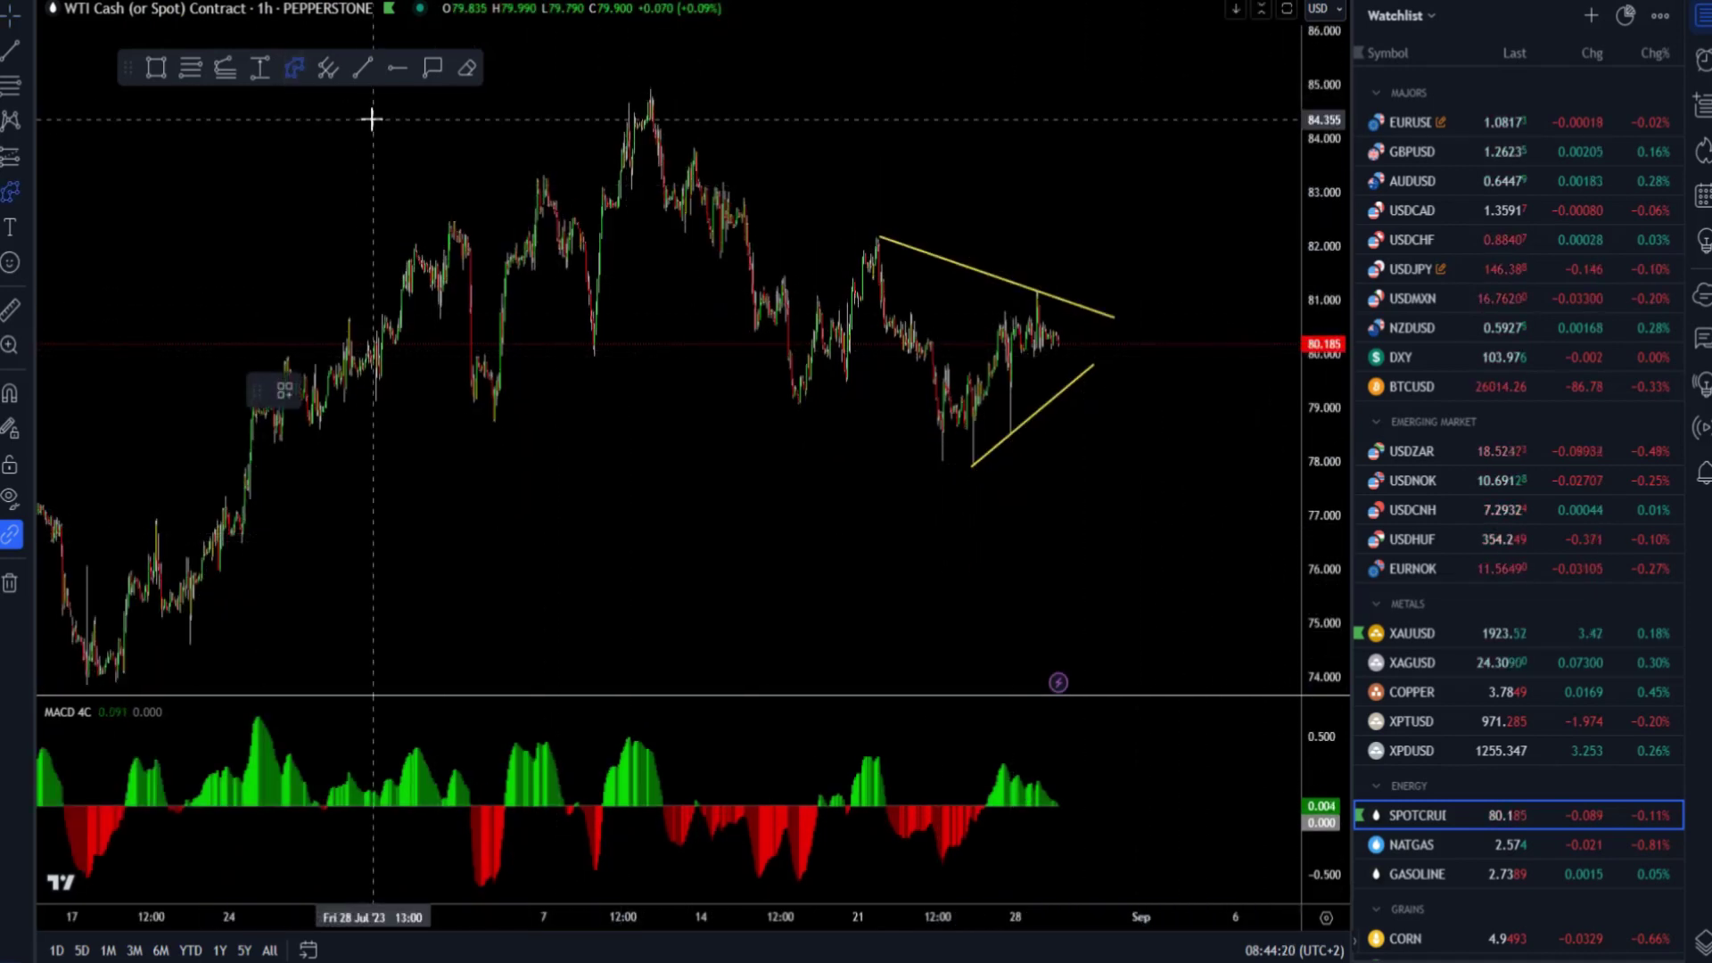
left_click(1070, 347)
left_click(1077, 315)
left_click(1093, 373)
left_click(1102, 325)
left_click(1102, 357)
left_click(1119, 322)
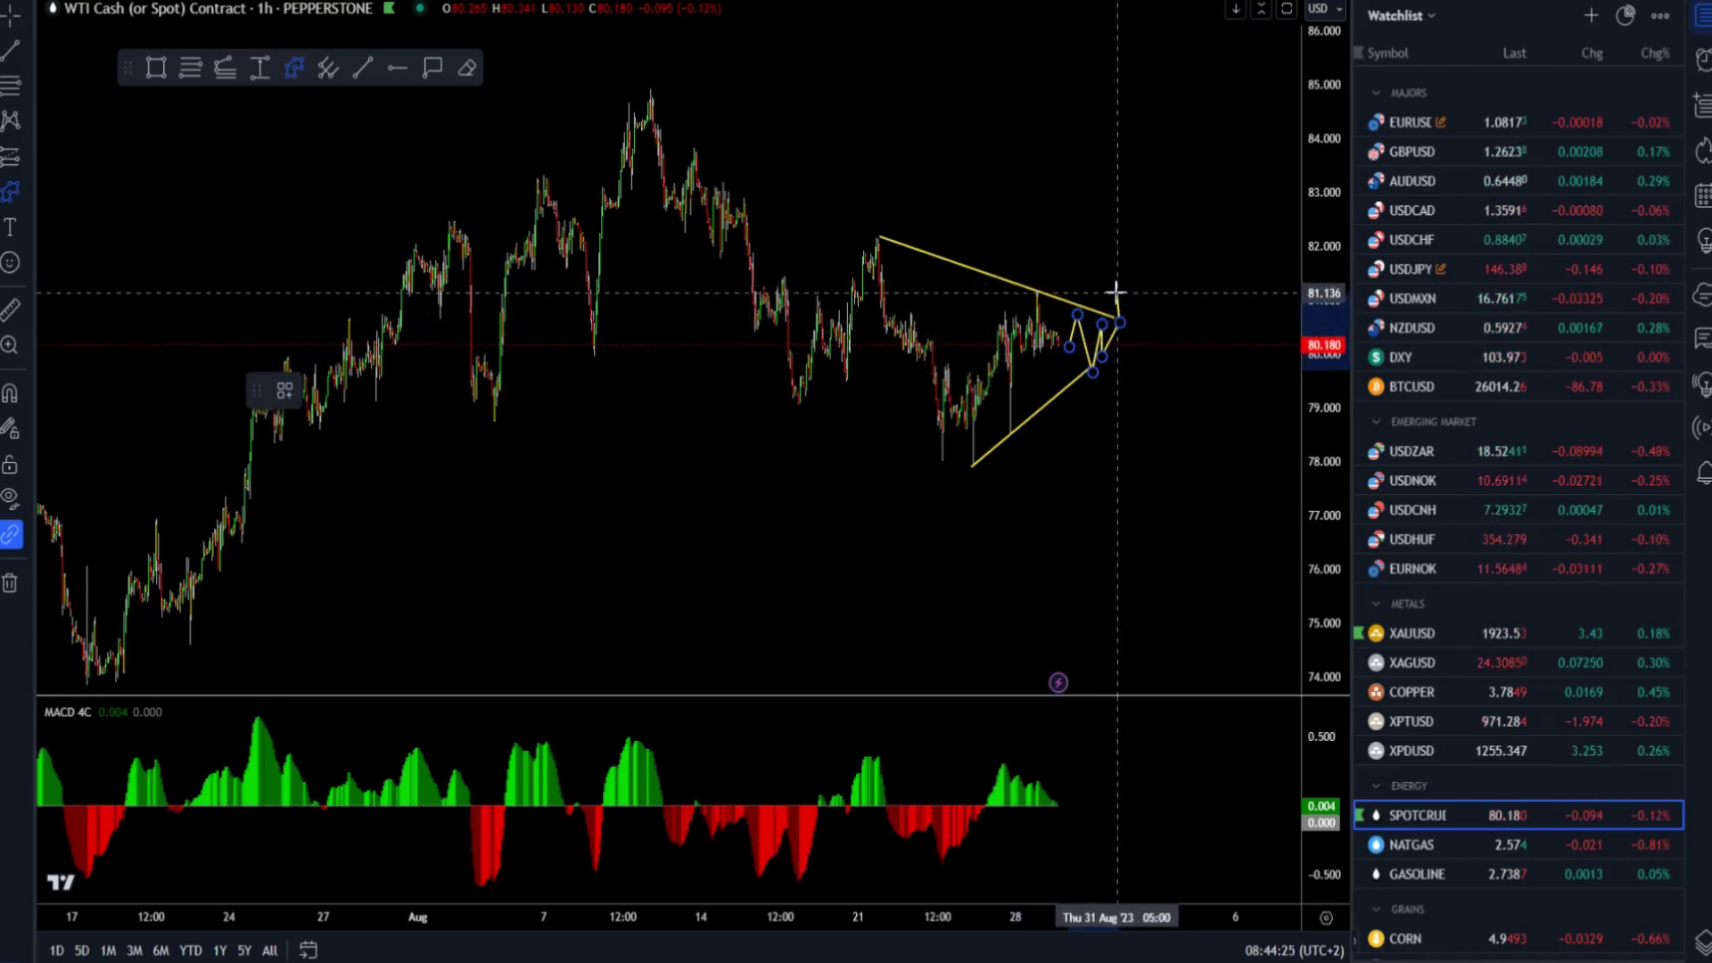
left_click(1153, 278)
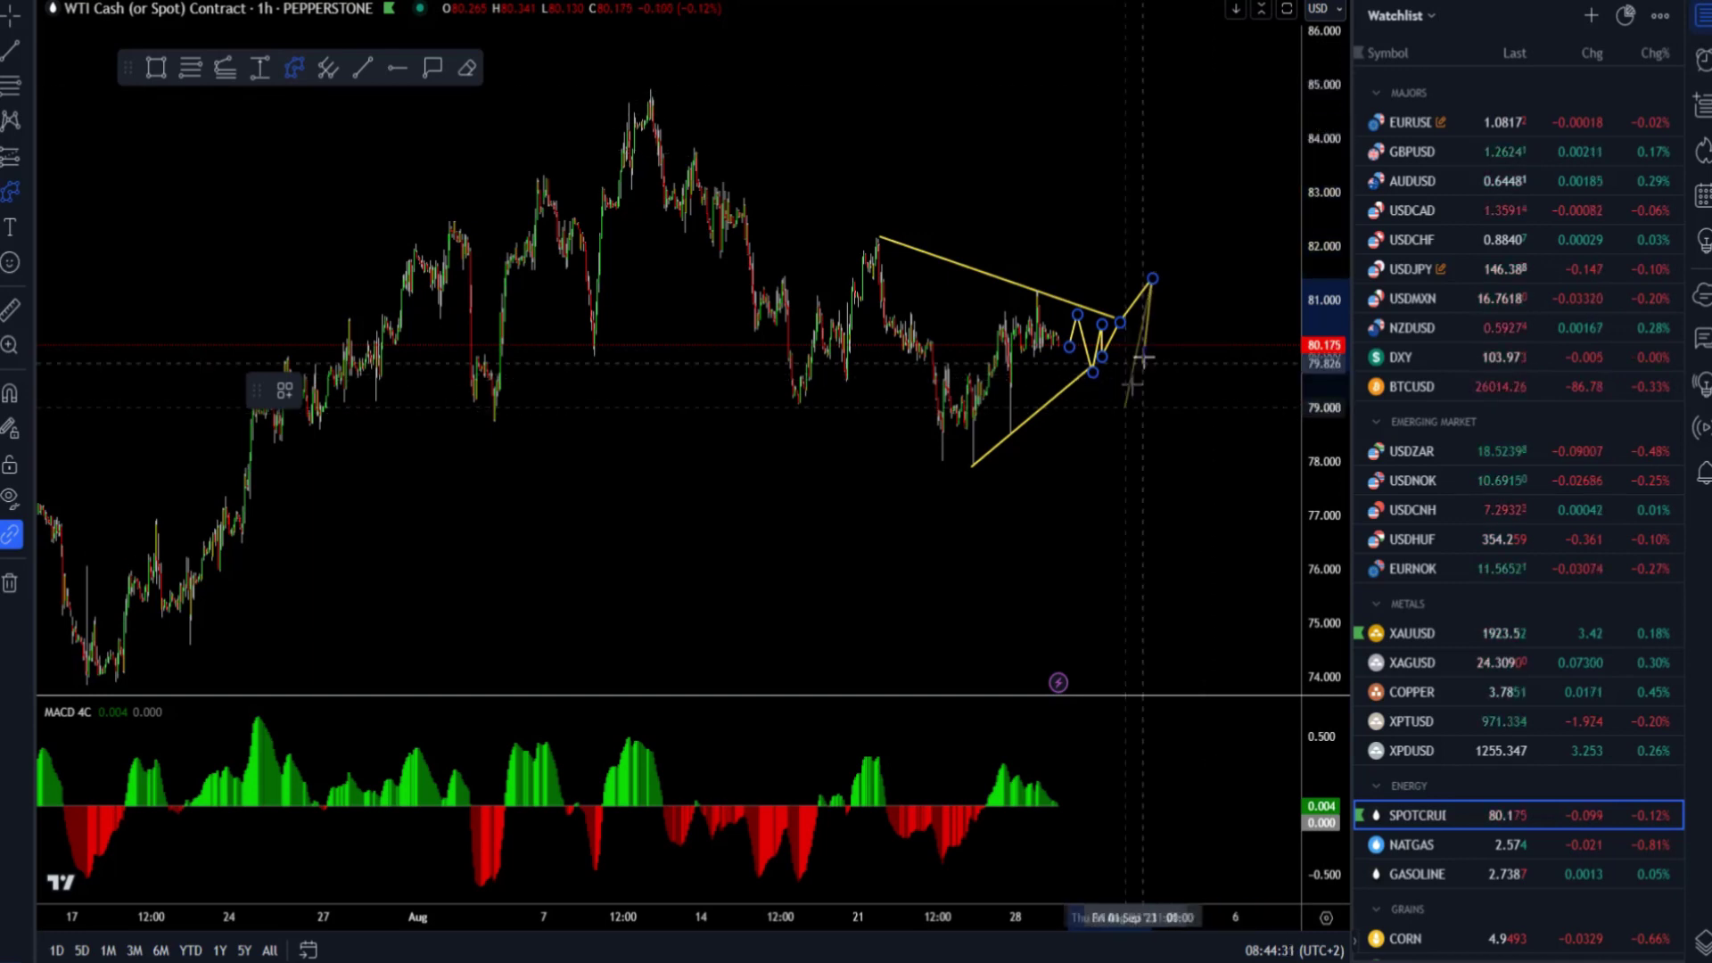
key("Escape")
left_click(552, 391)
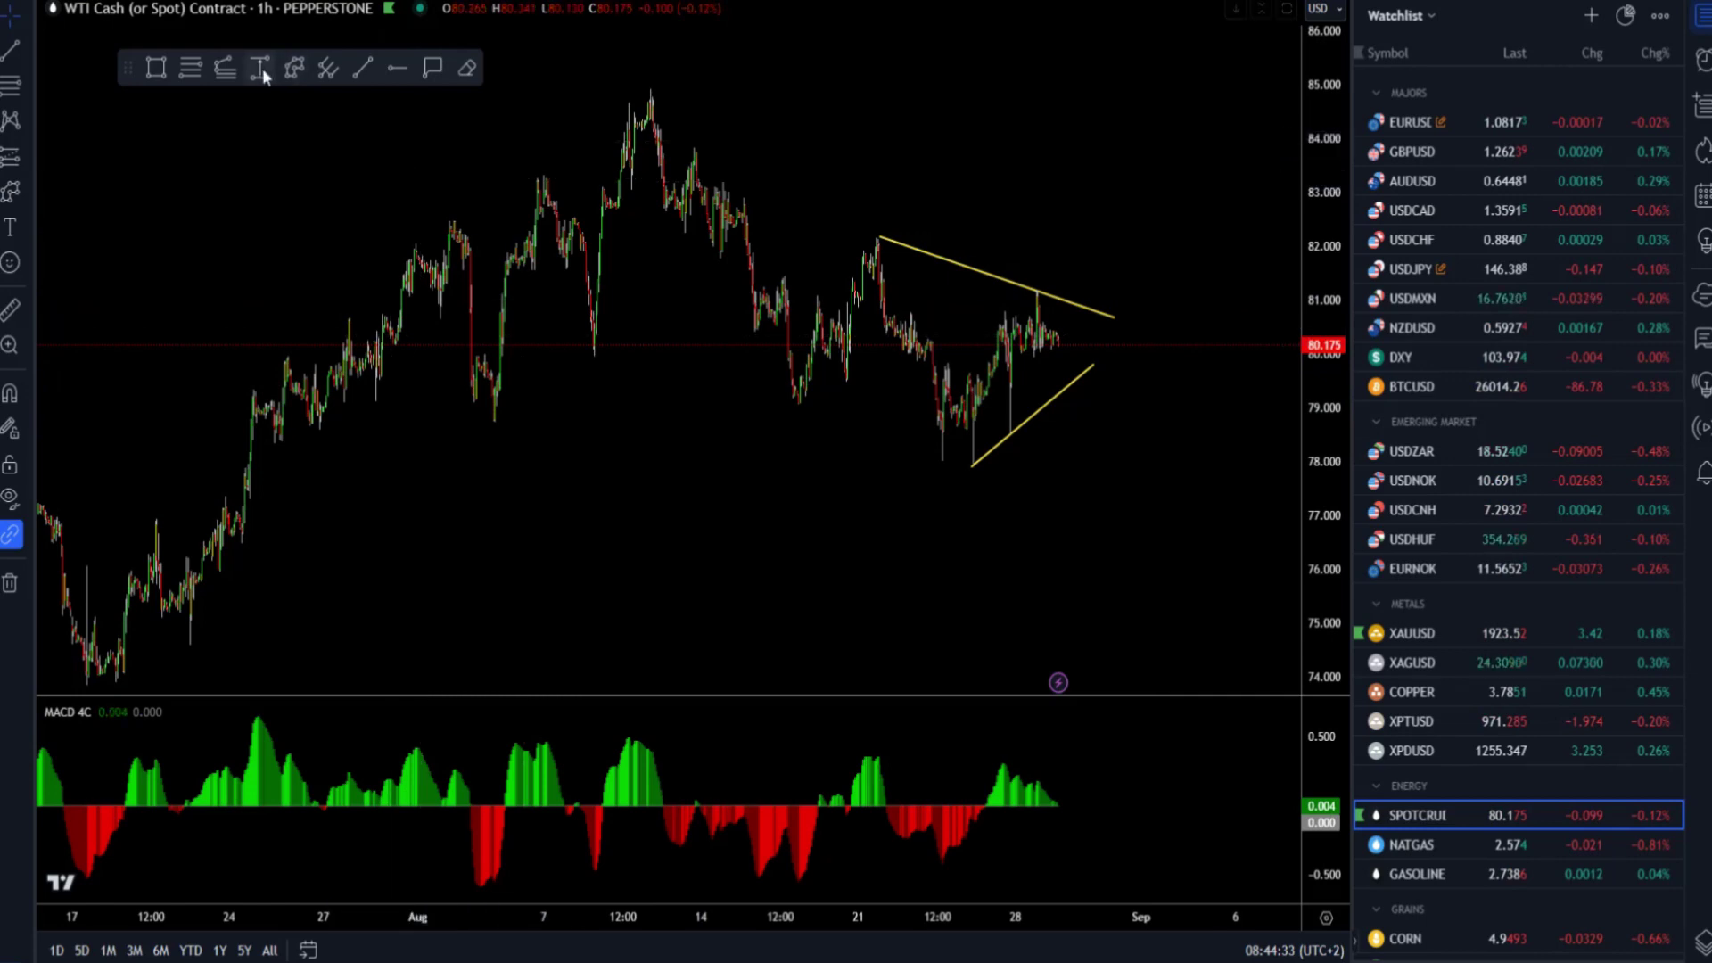
- Sketch a bearish WTI path bouncing off the rising trendline to about 80.2 and breaking below it to about 79.0, and remove it
left_click(293, 71)
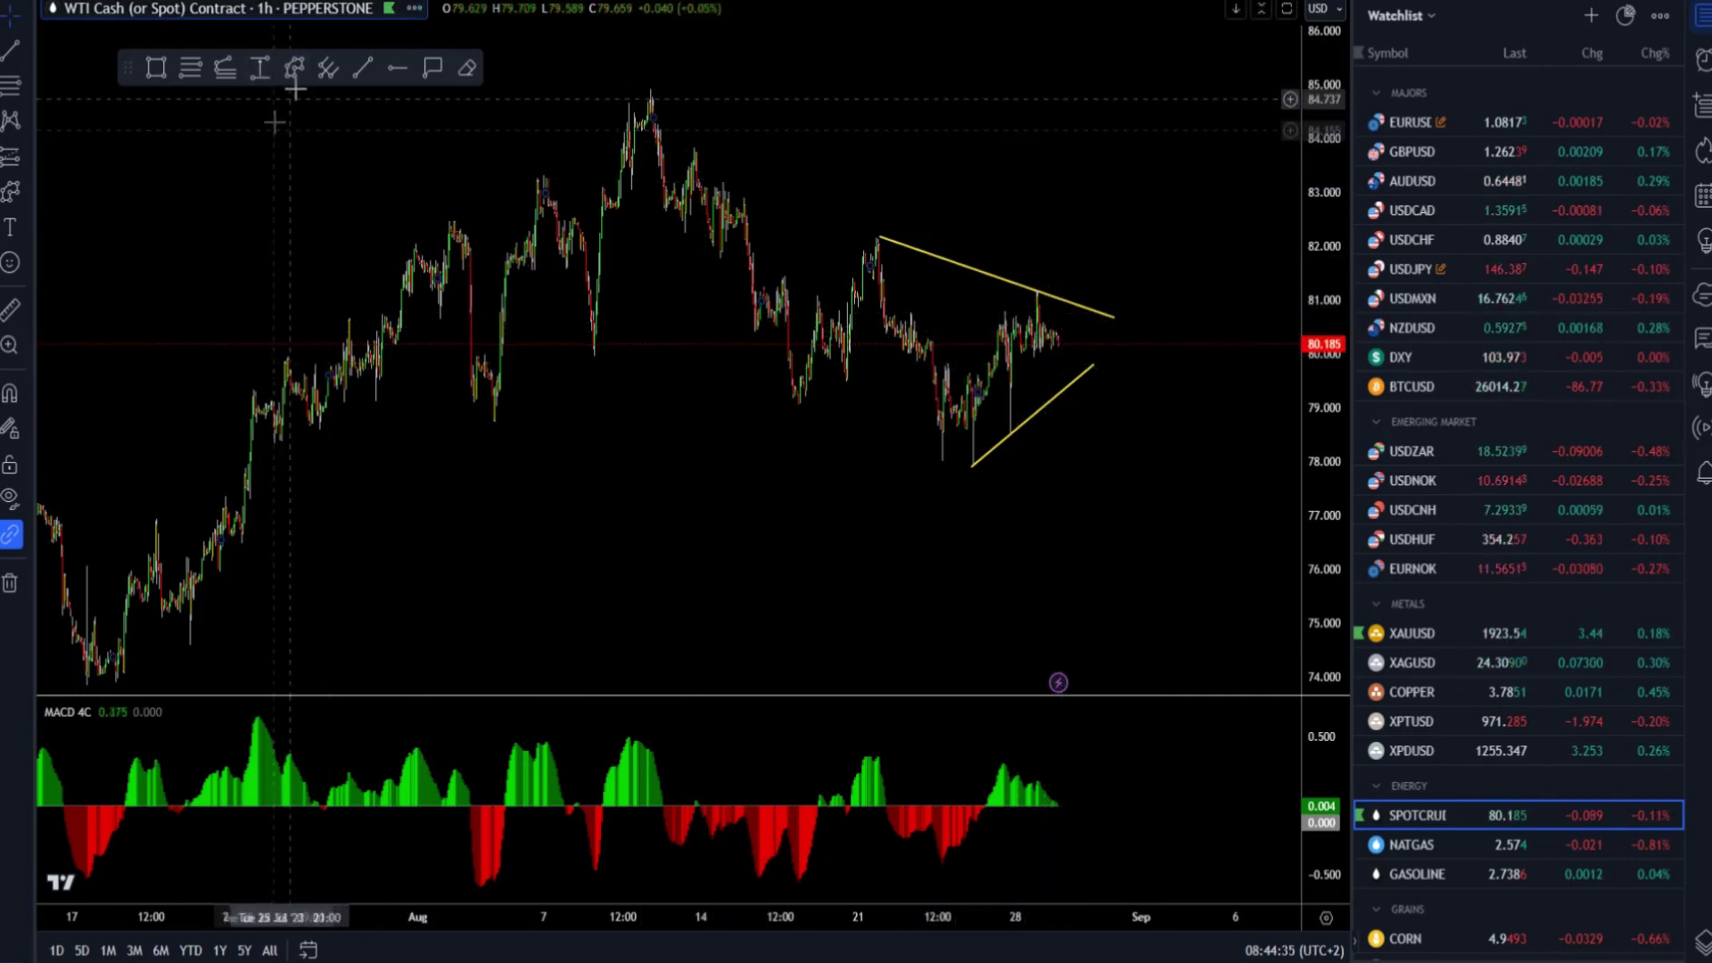
left_click(1056, 338)
left_click(1079, 376)
left_click(1090, 343)
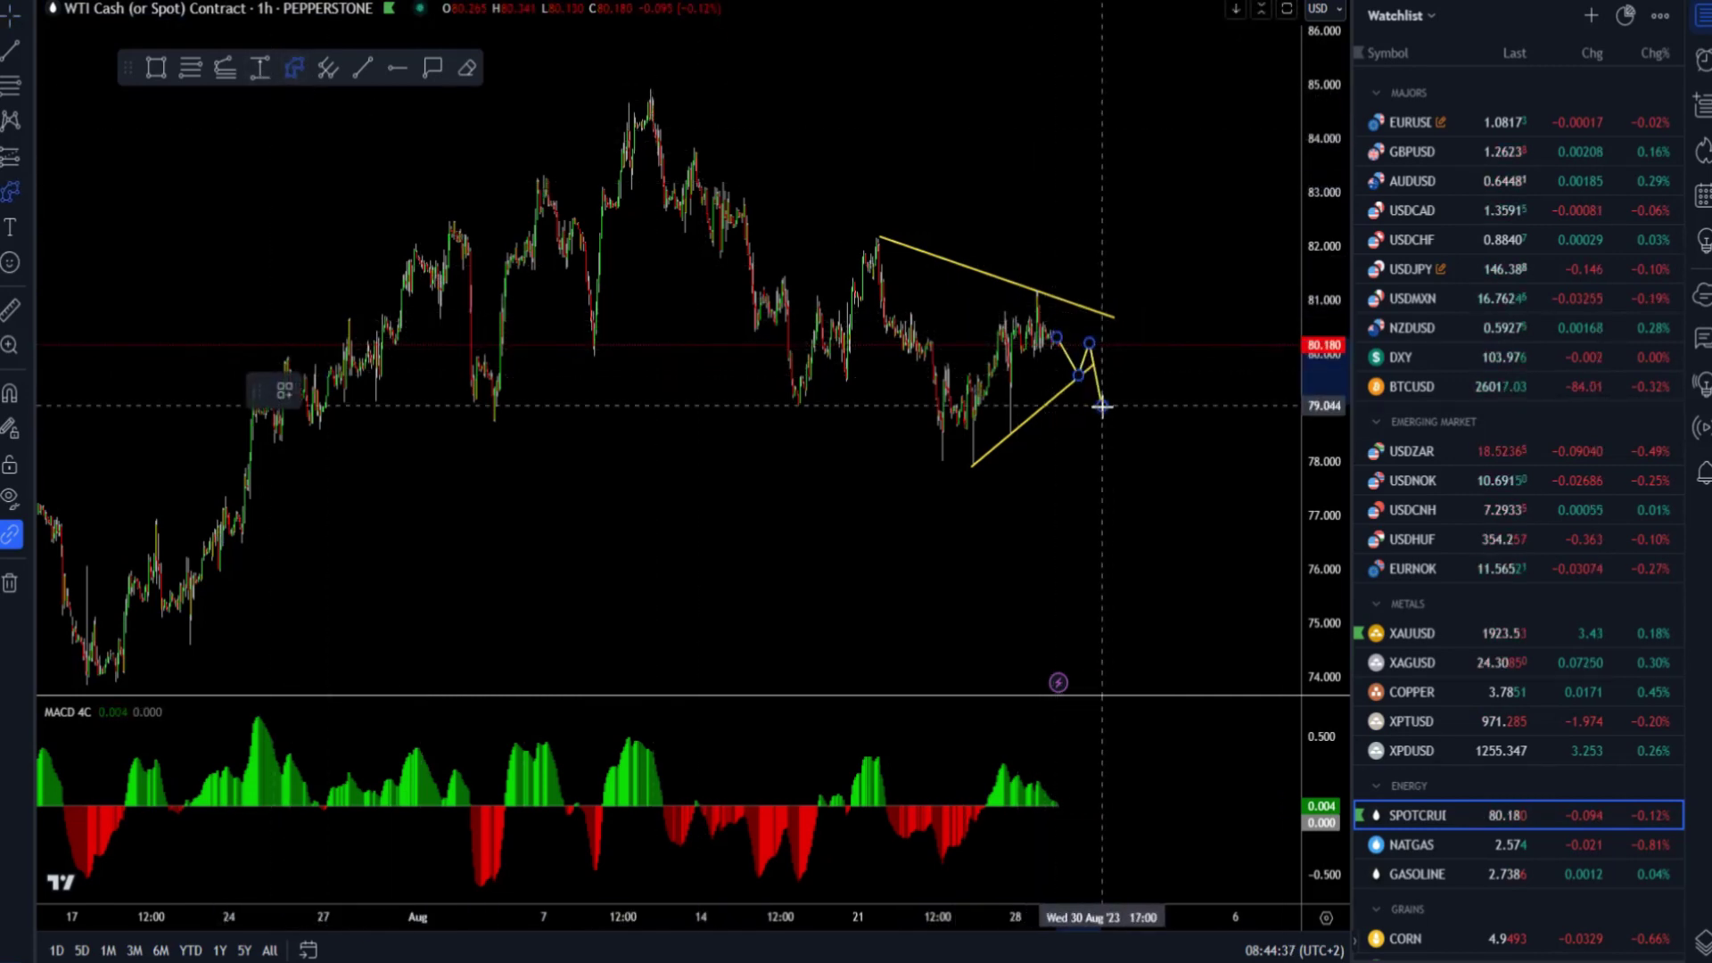
left_click(1101, 406)
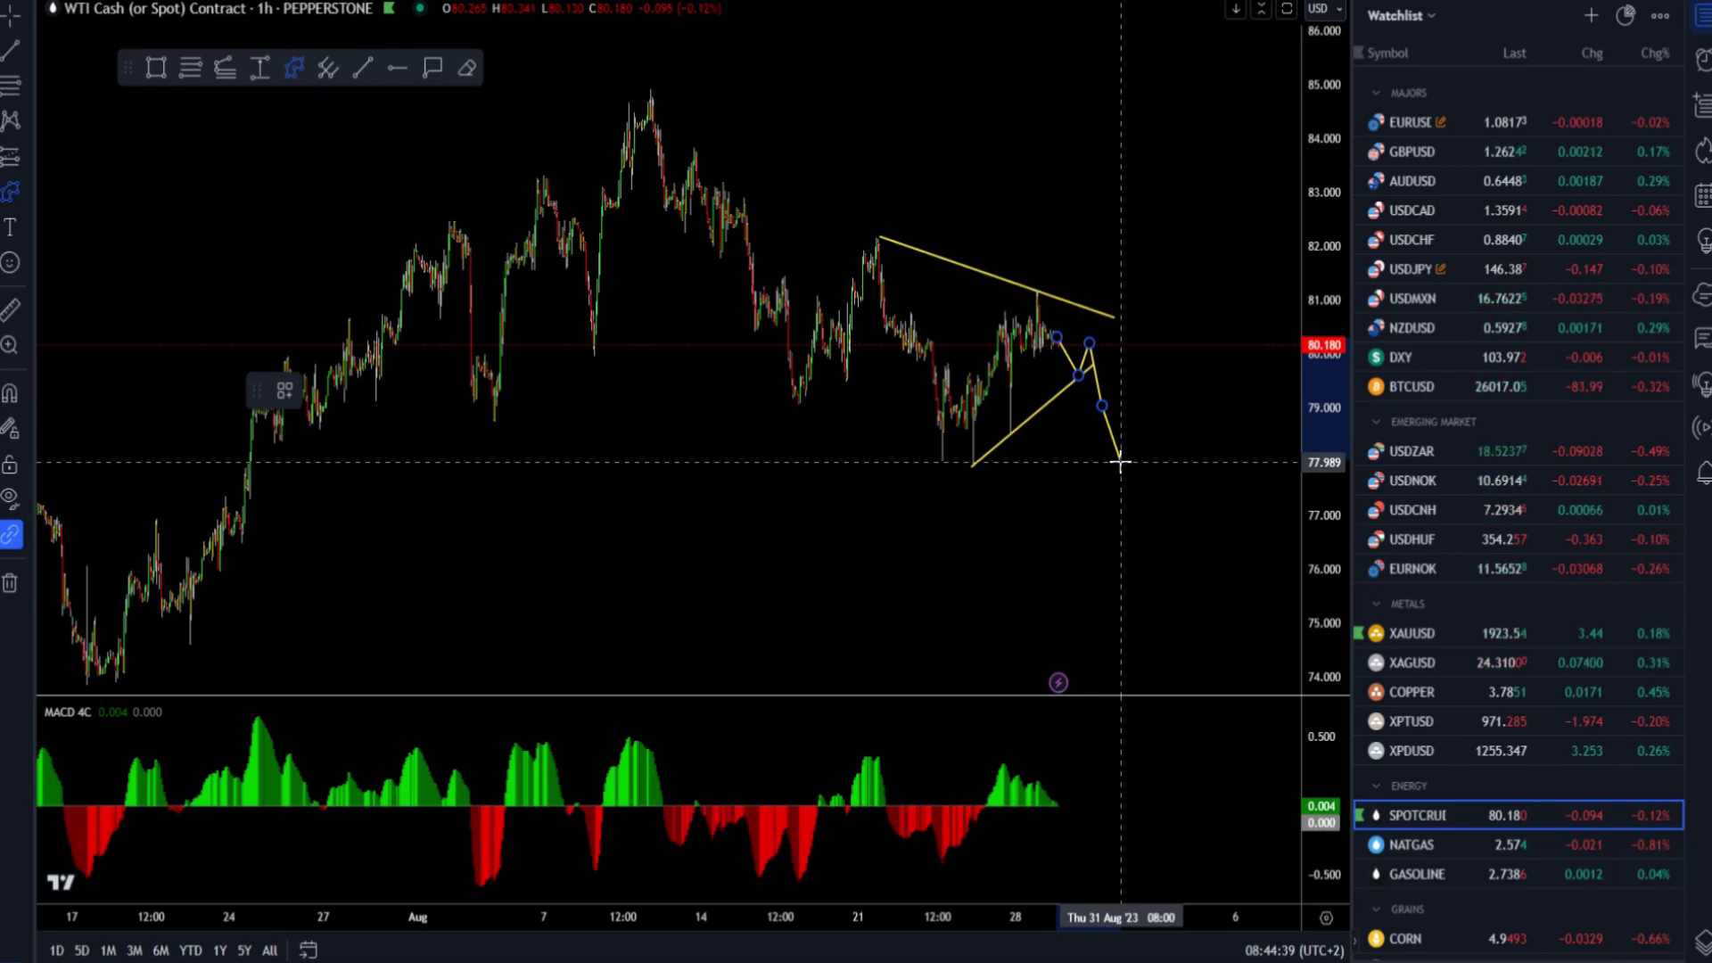
scroll(1126, 575, "down", 2)
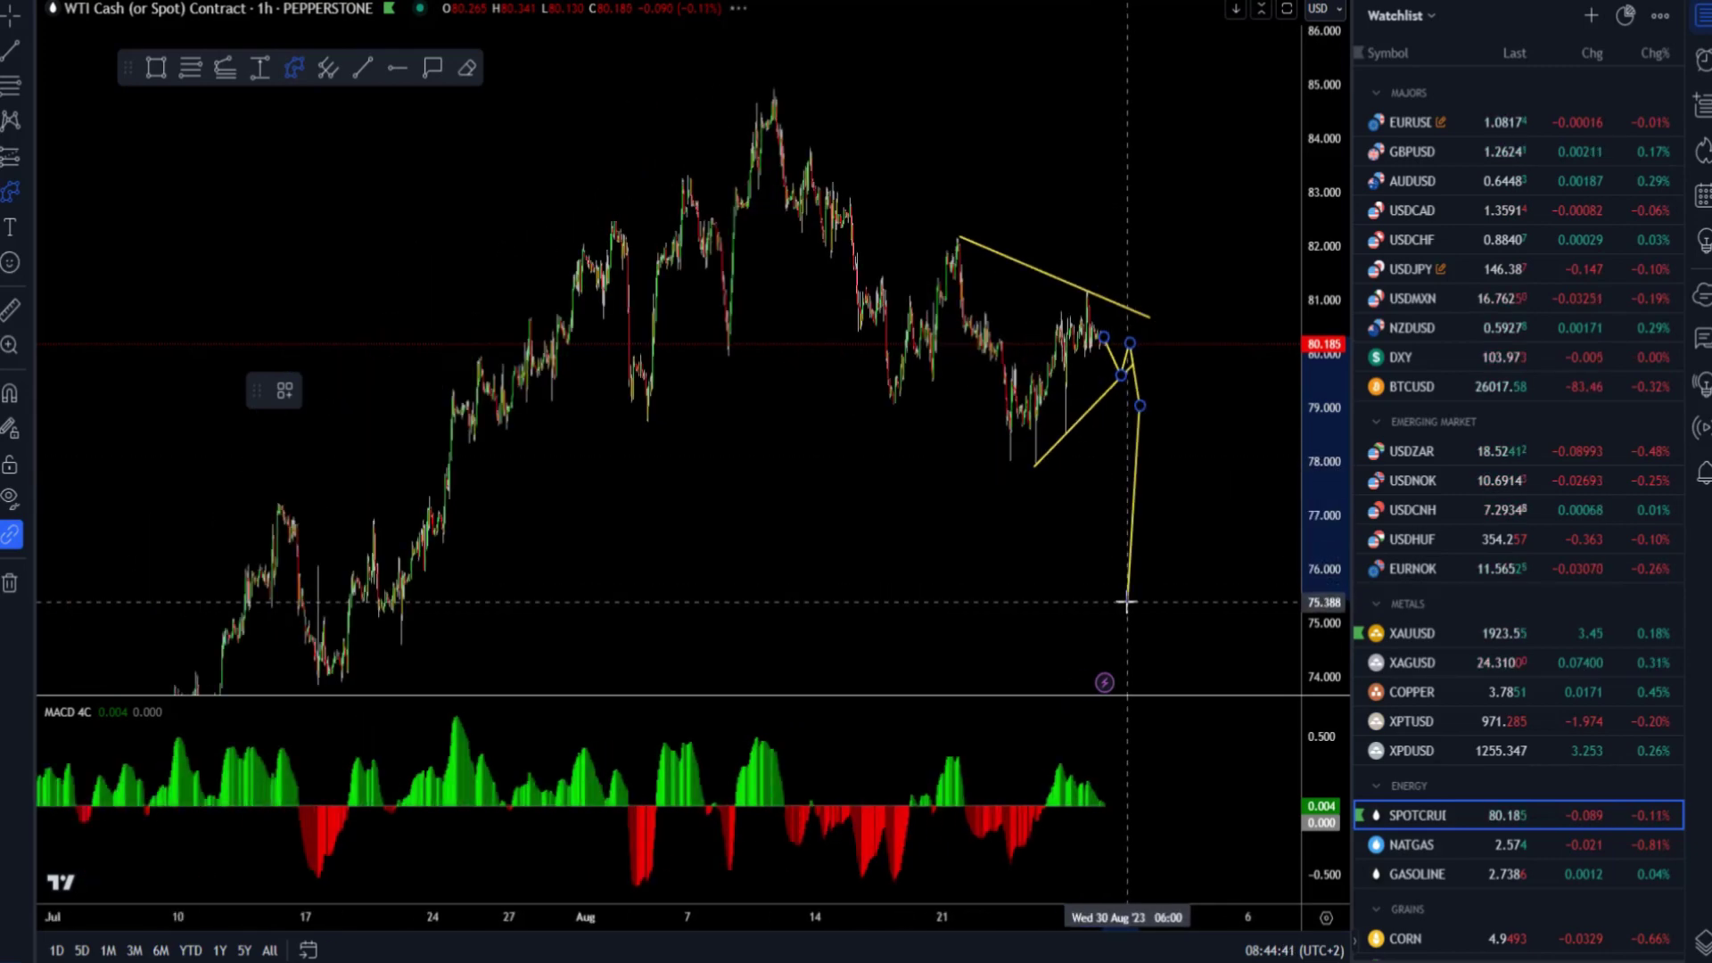
key("Escape")
key("Delete")
scroll(1120, 428, "up", 4)
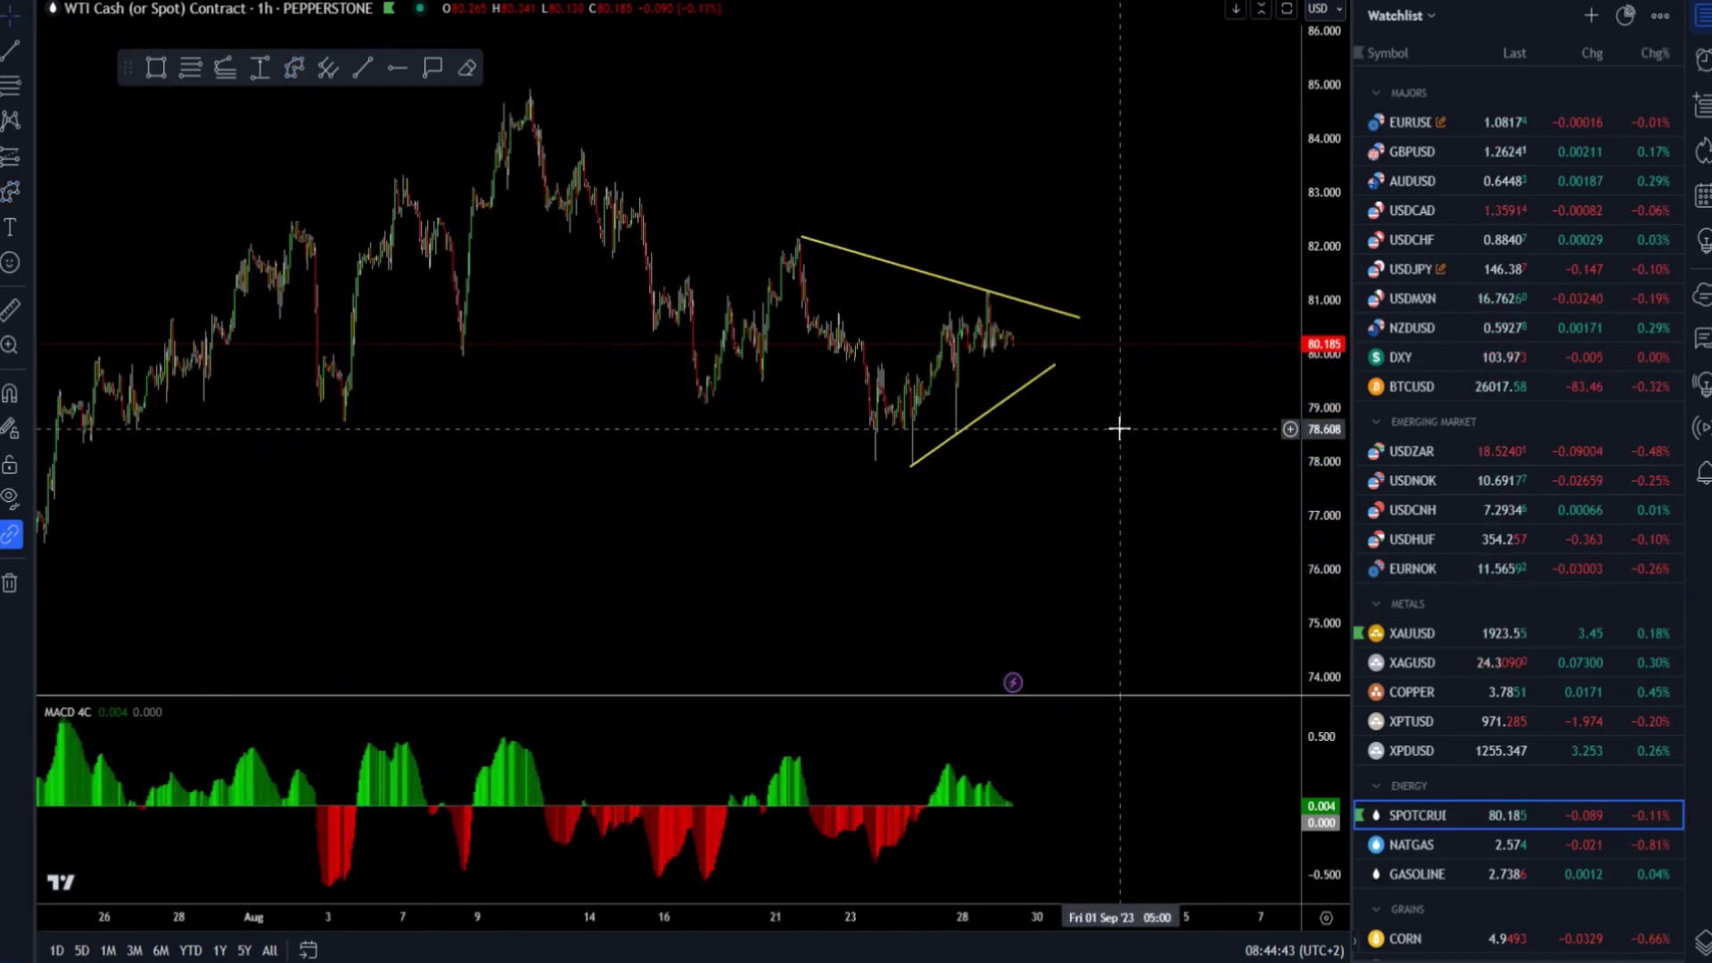
- Open the BTCUSD hourly chart and draw a path rising from about 26,080 through the upper zone to about 26,390, easing to about 26,310
left_click(1523, 380)
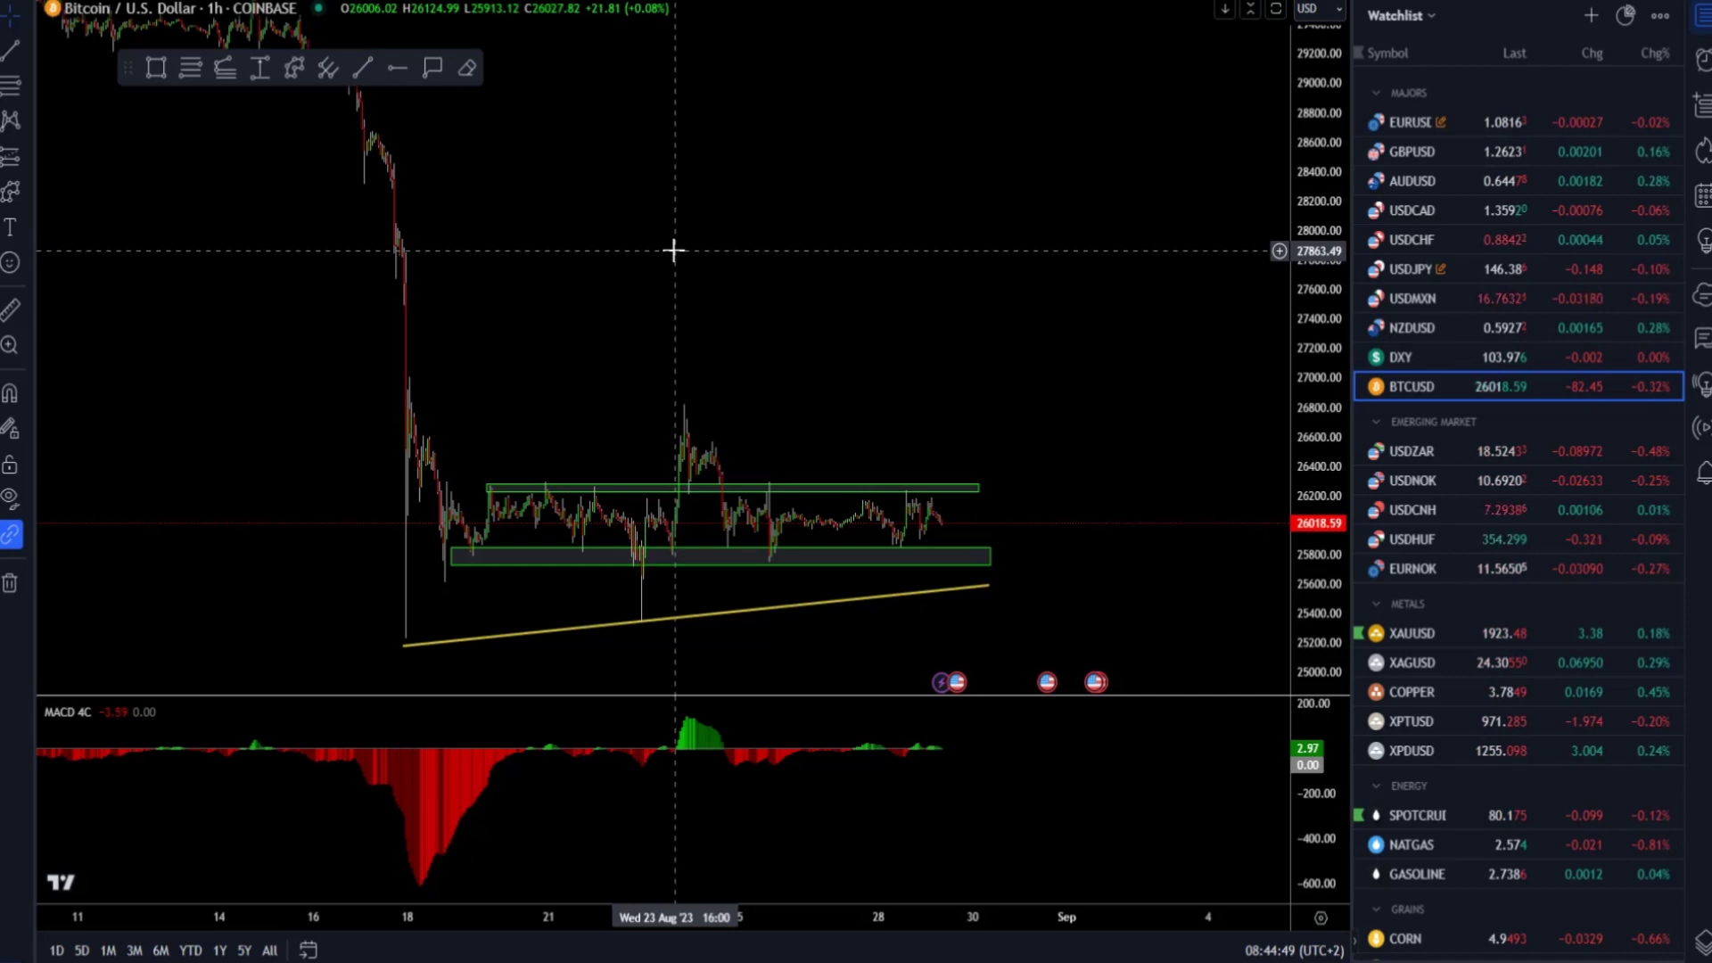
scroll(672, 251, "up", 2)
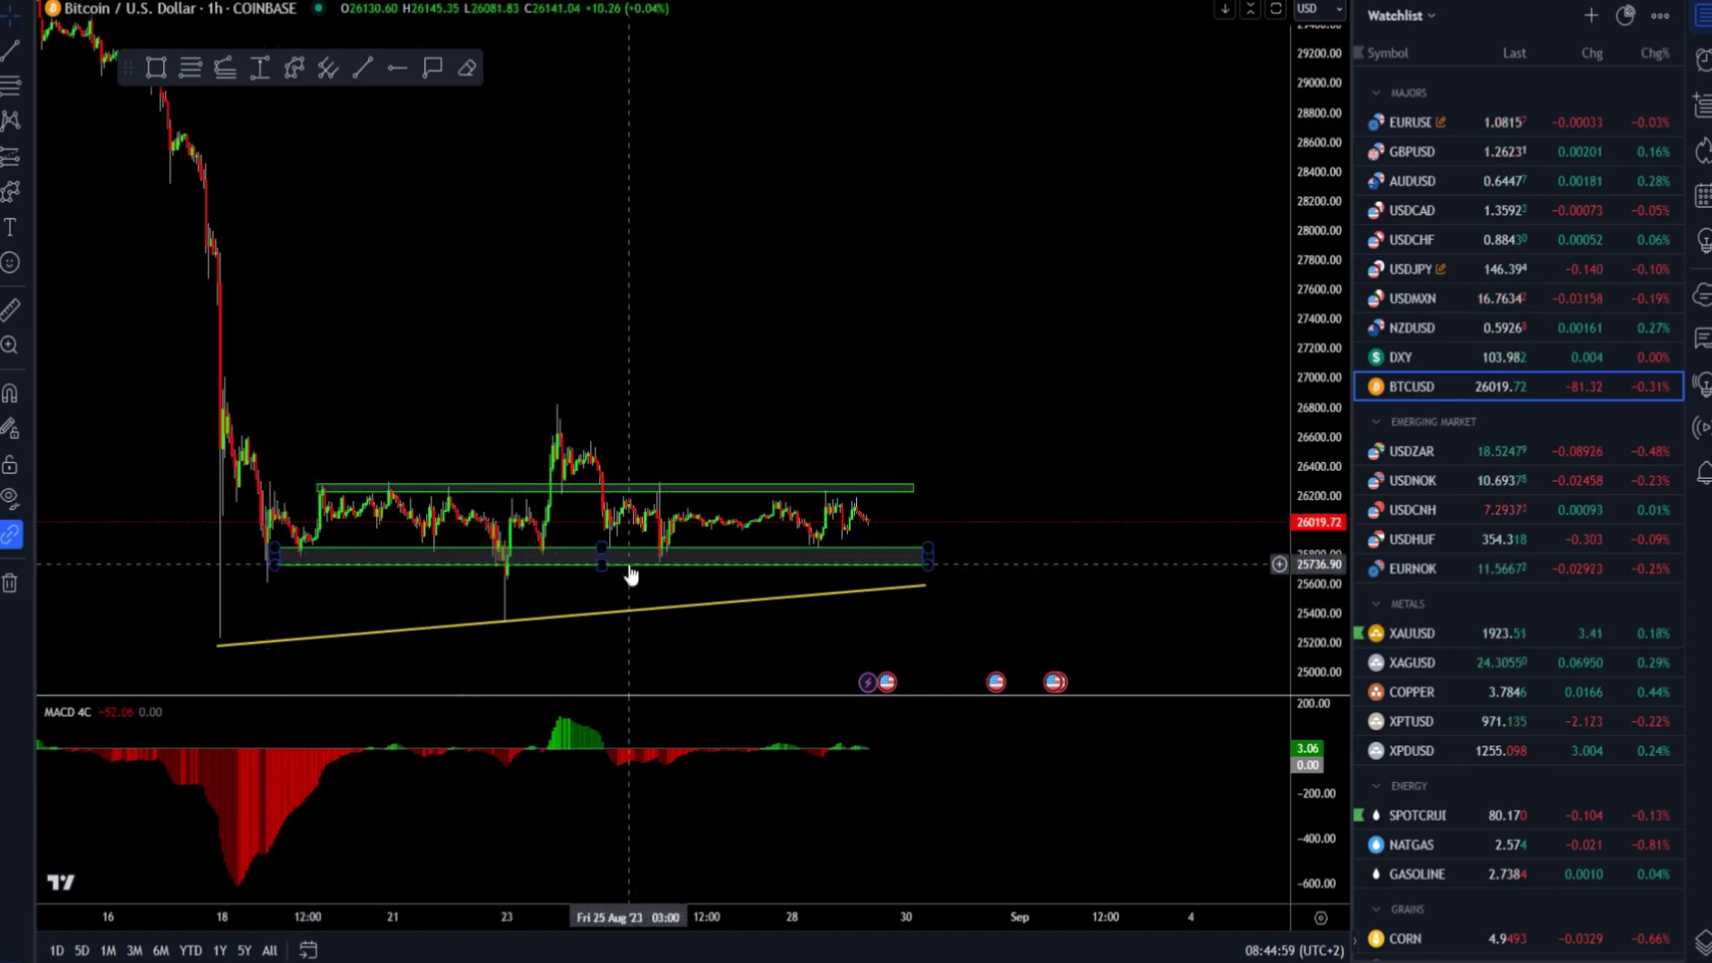
left_click(295, 70)
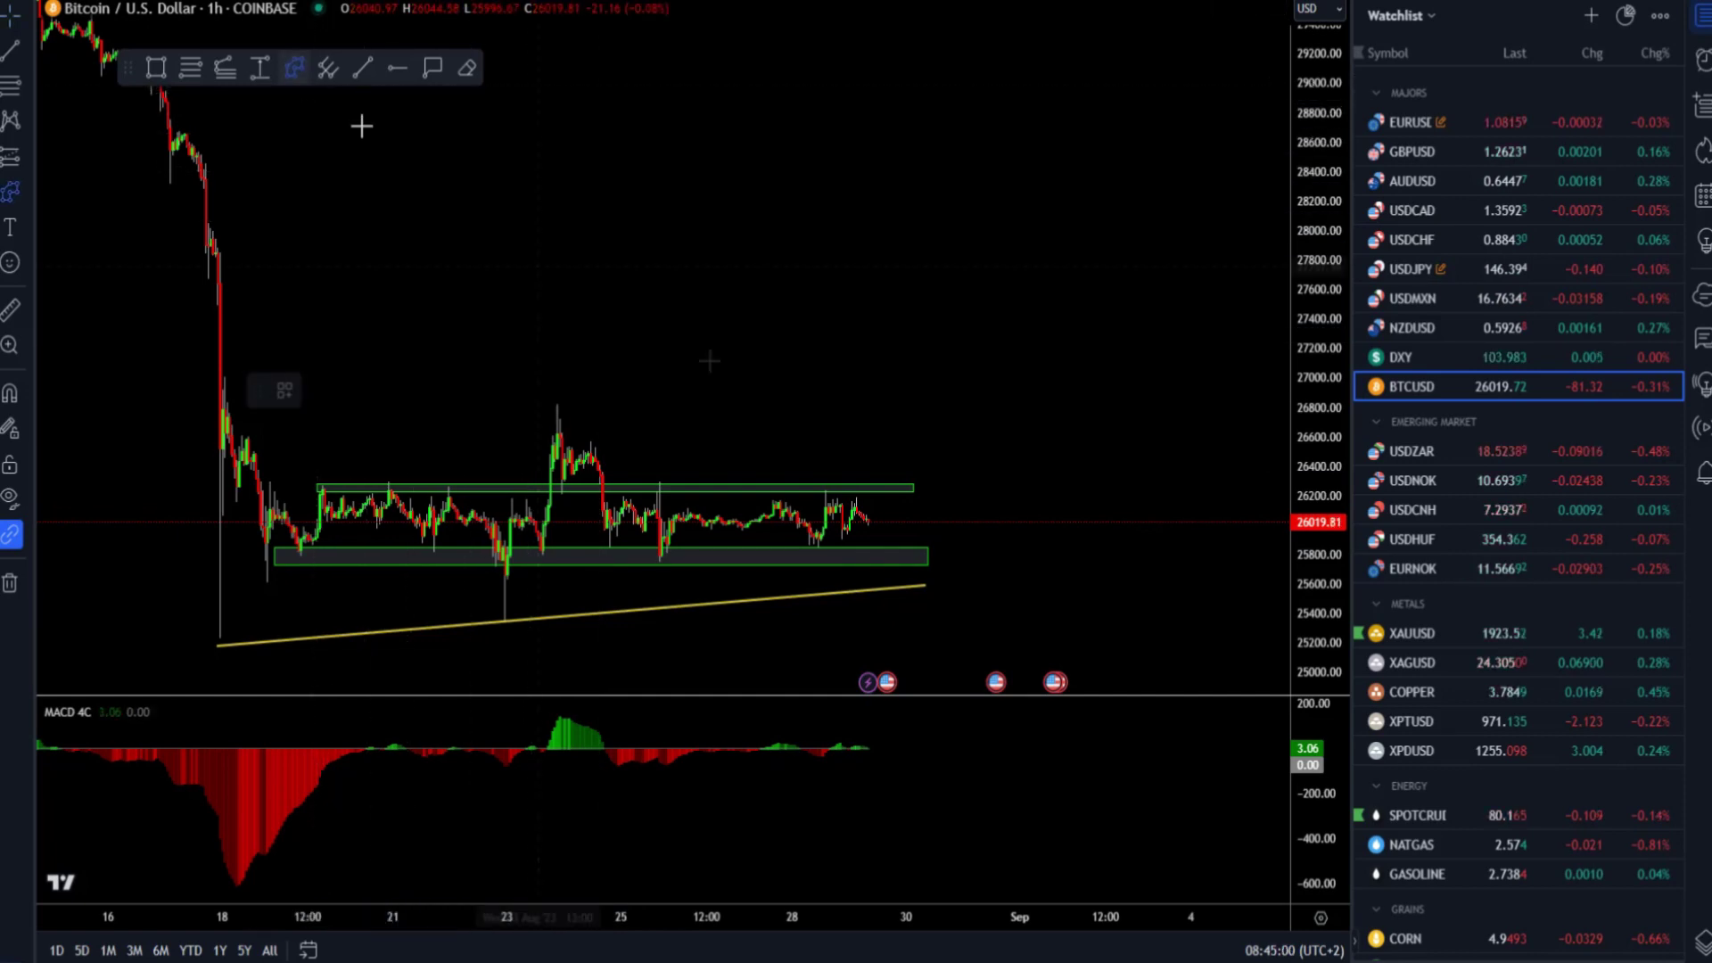
left_click(866, 514)
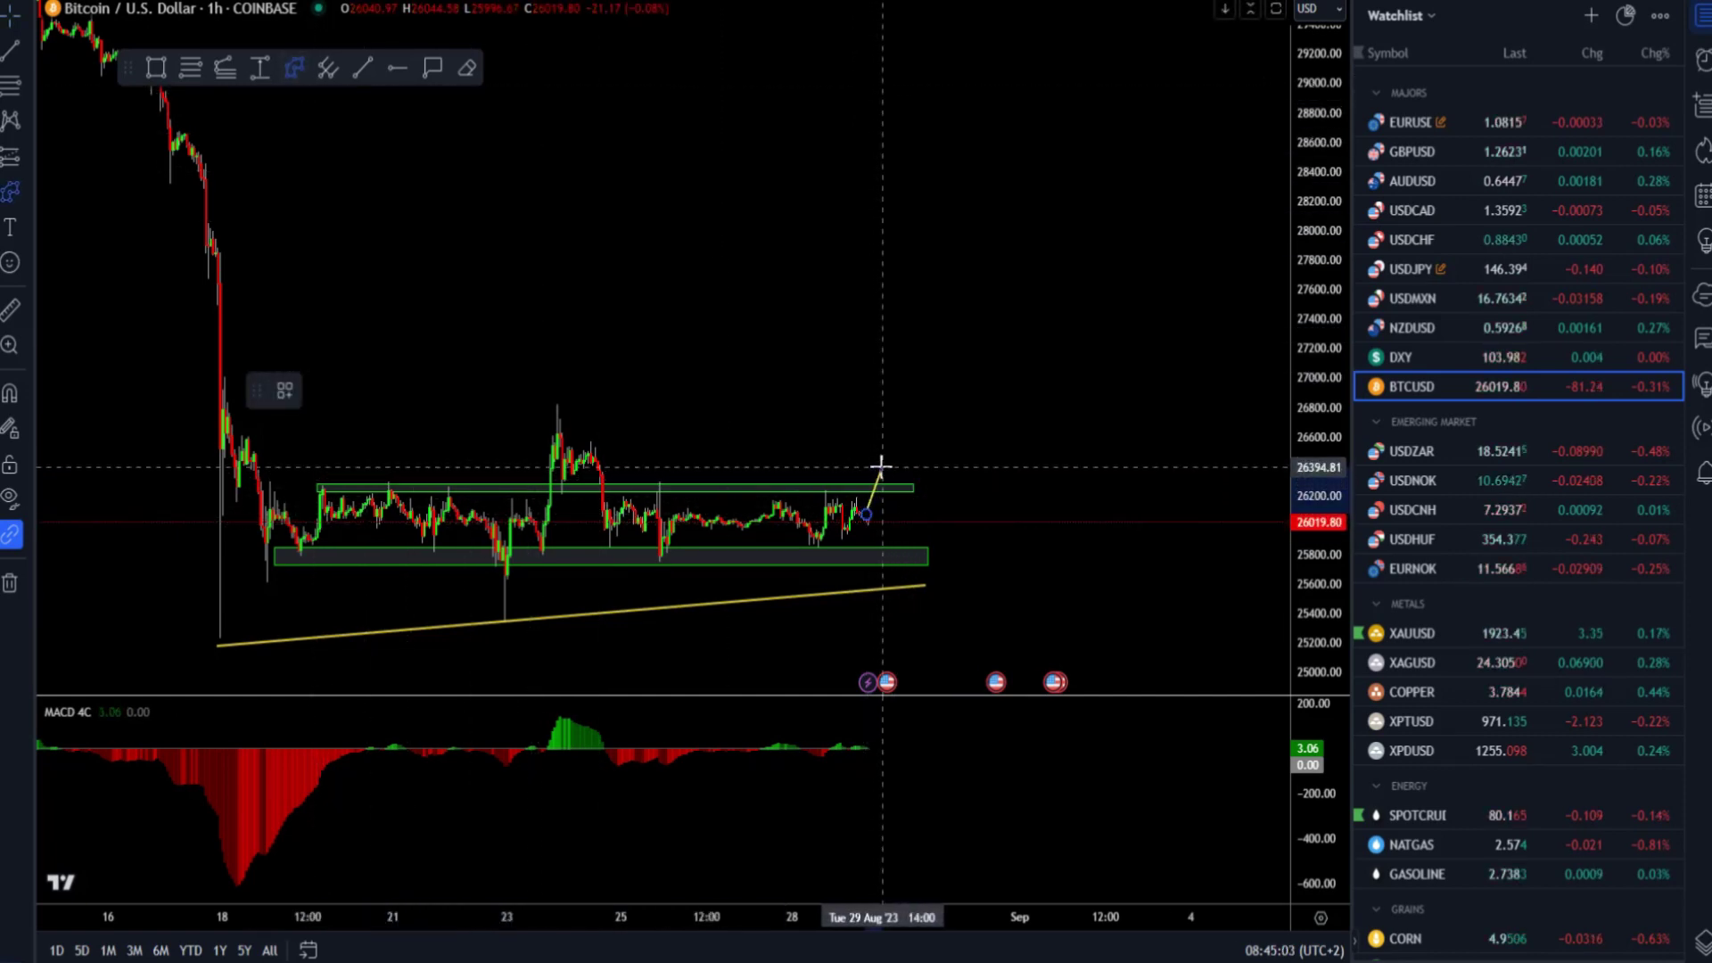
left_click(884, 468)
left_click(943, 478)
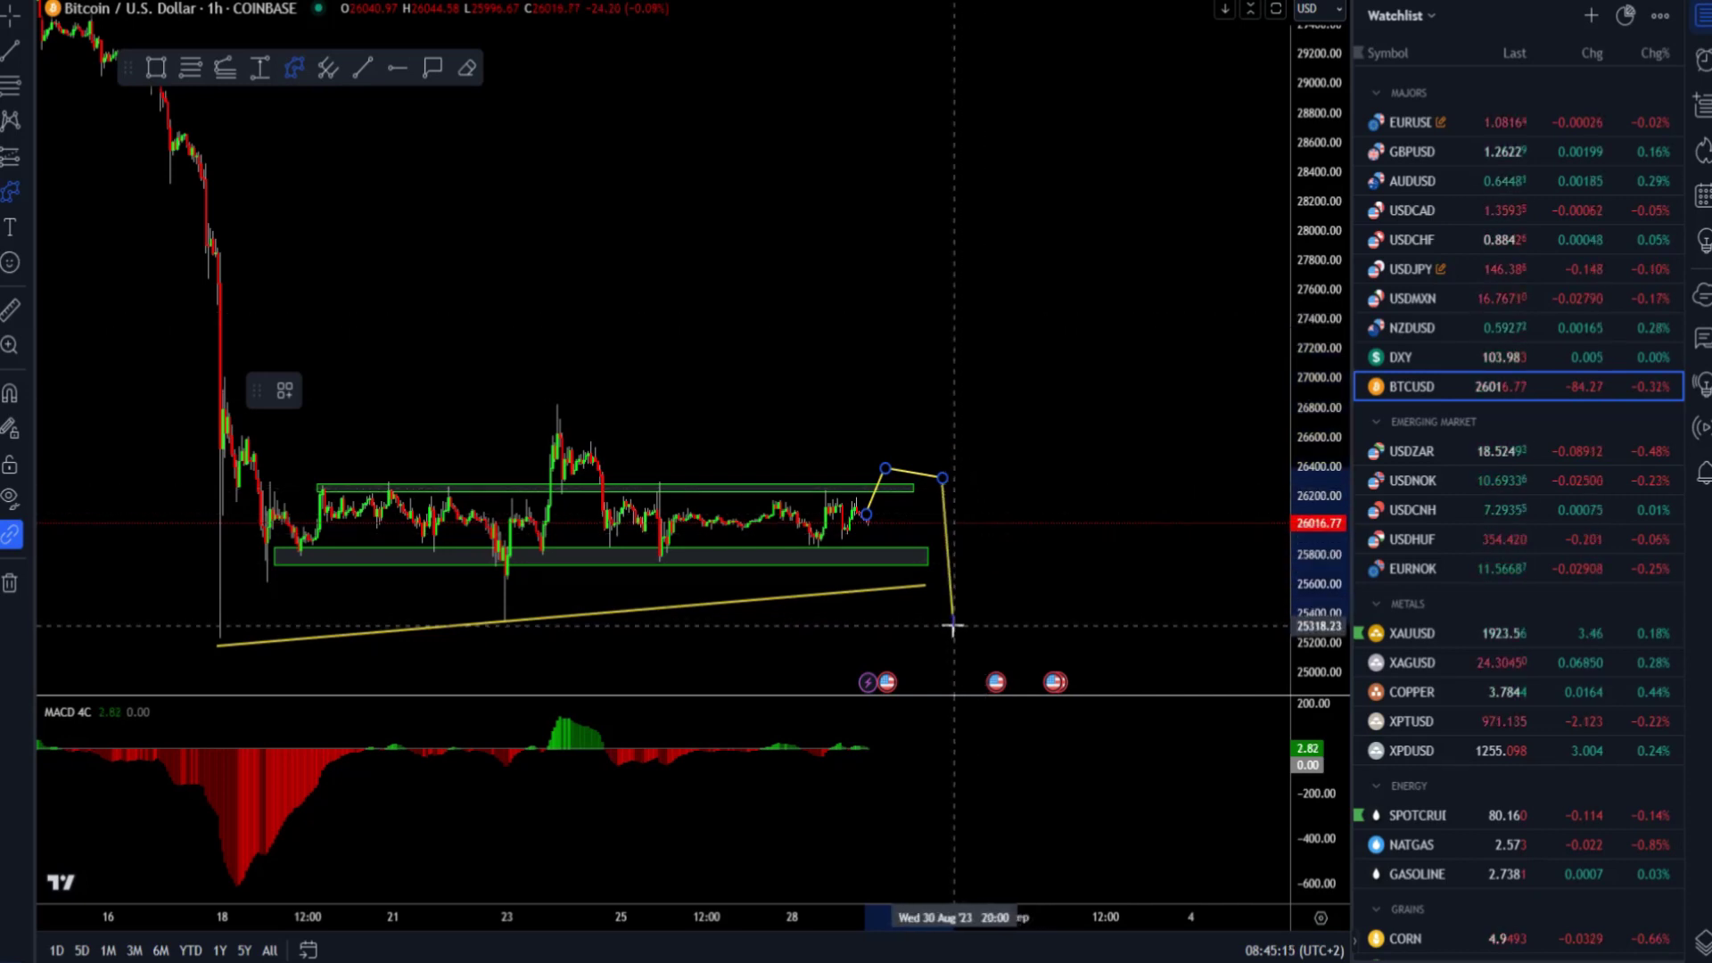
key("Escape")
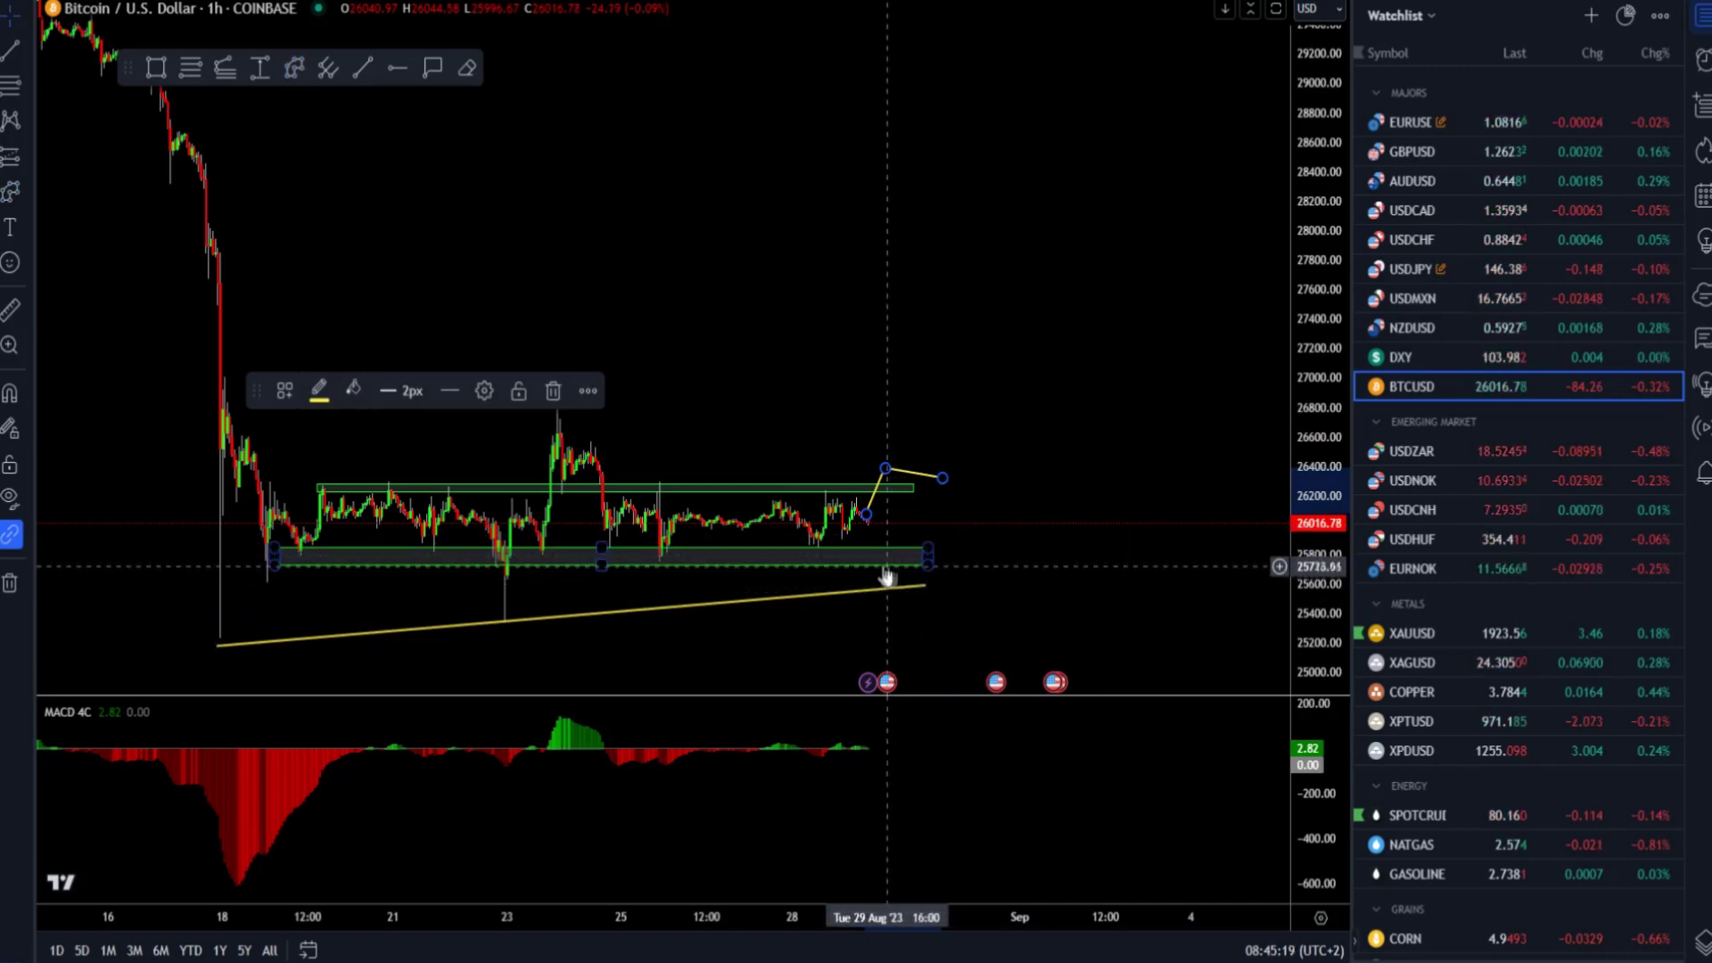
- Draw a bearish BTCUSD path from about 25,980 down to about 25,390, zigzagging beneath the rising trendline and ending at about 25,150
left_click(296, 70)
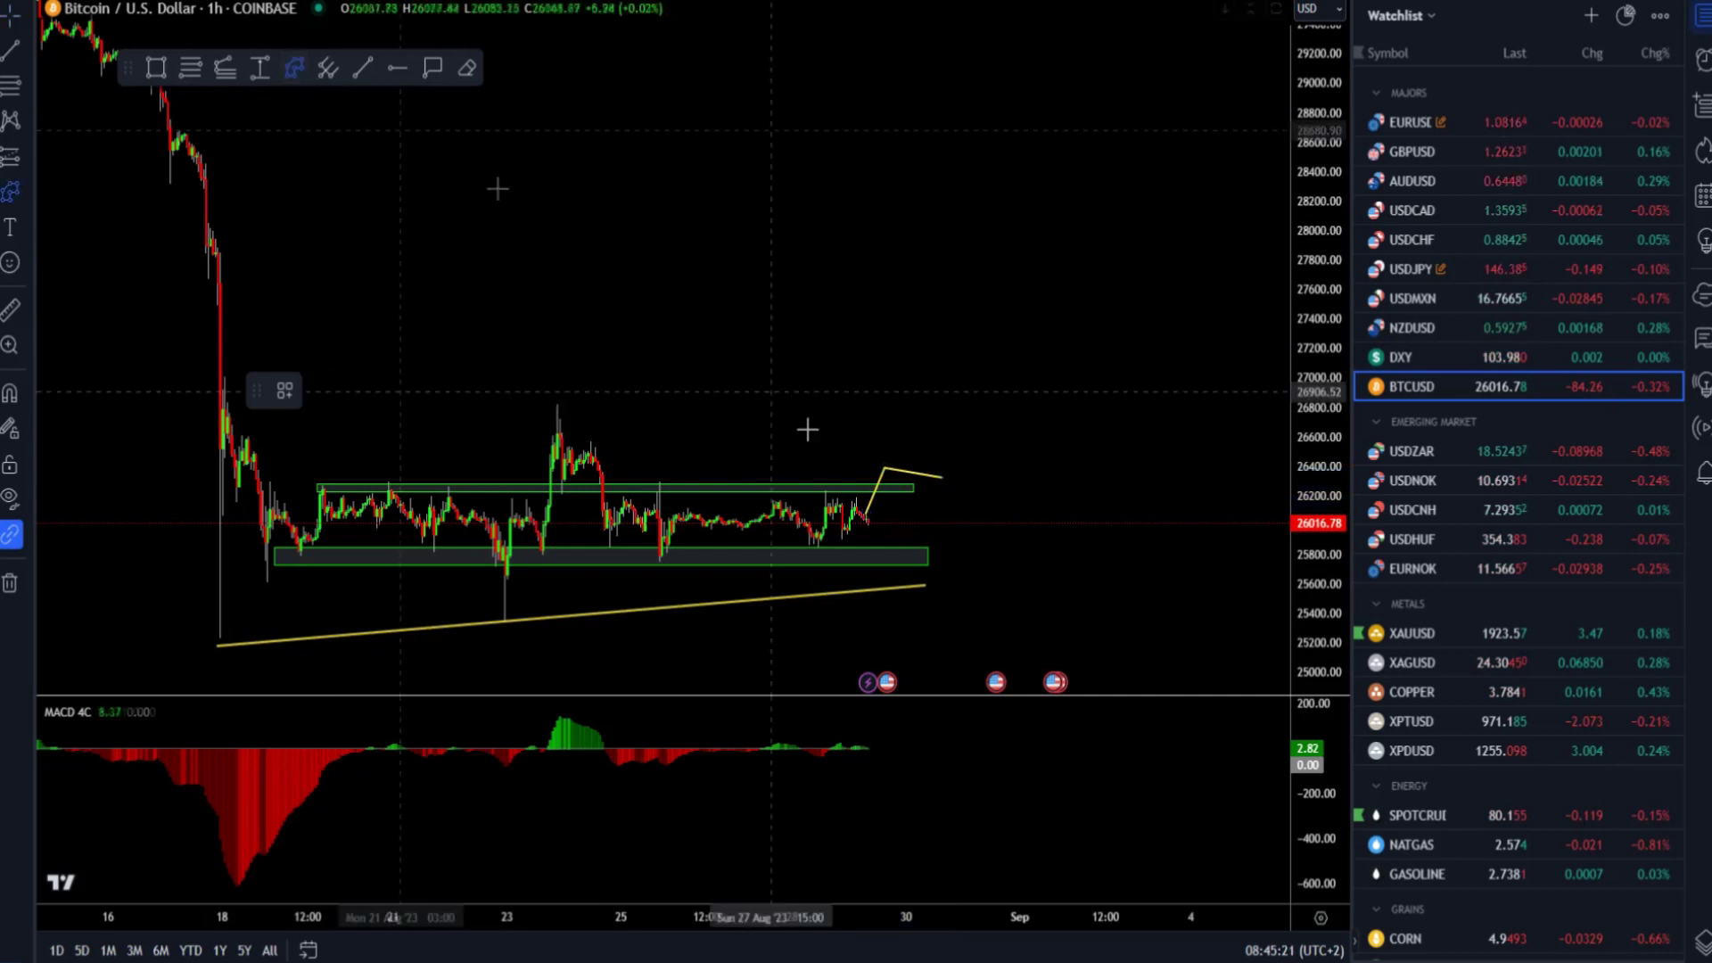
left_click(865, 530)
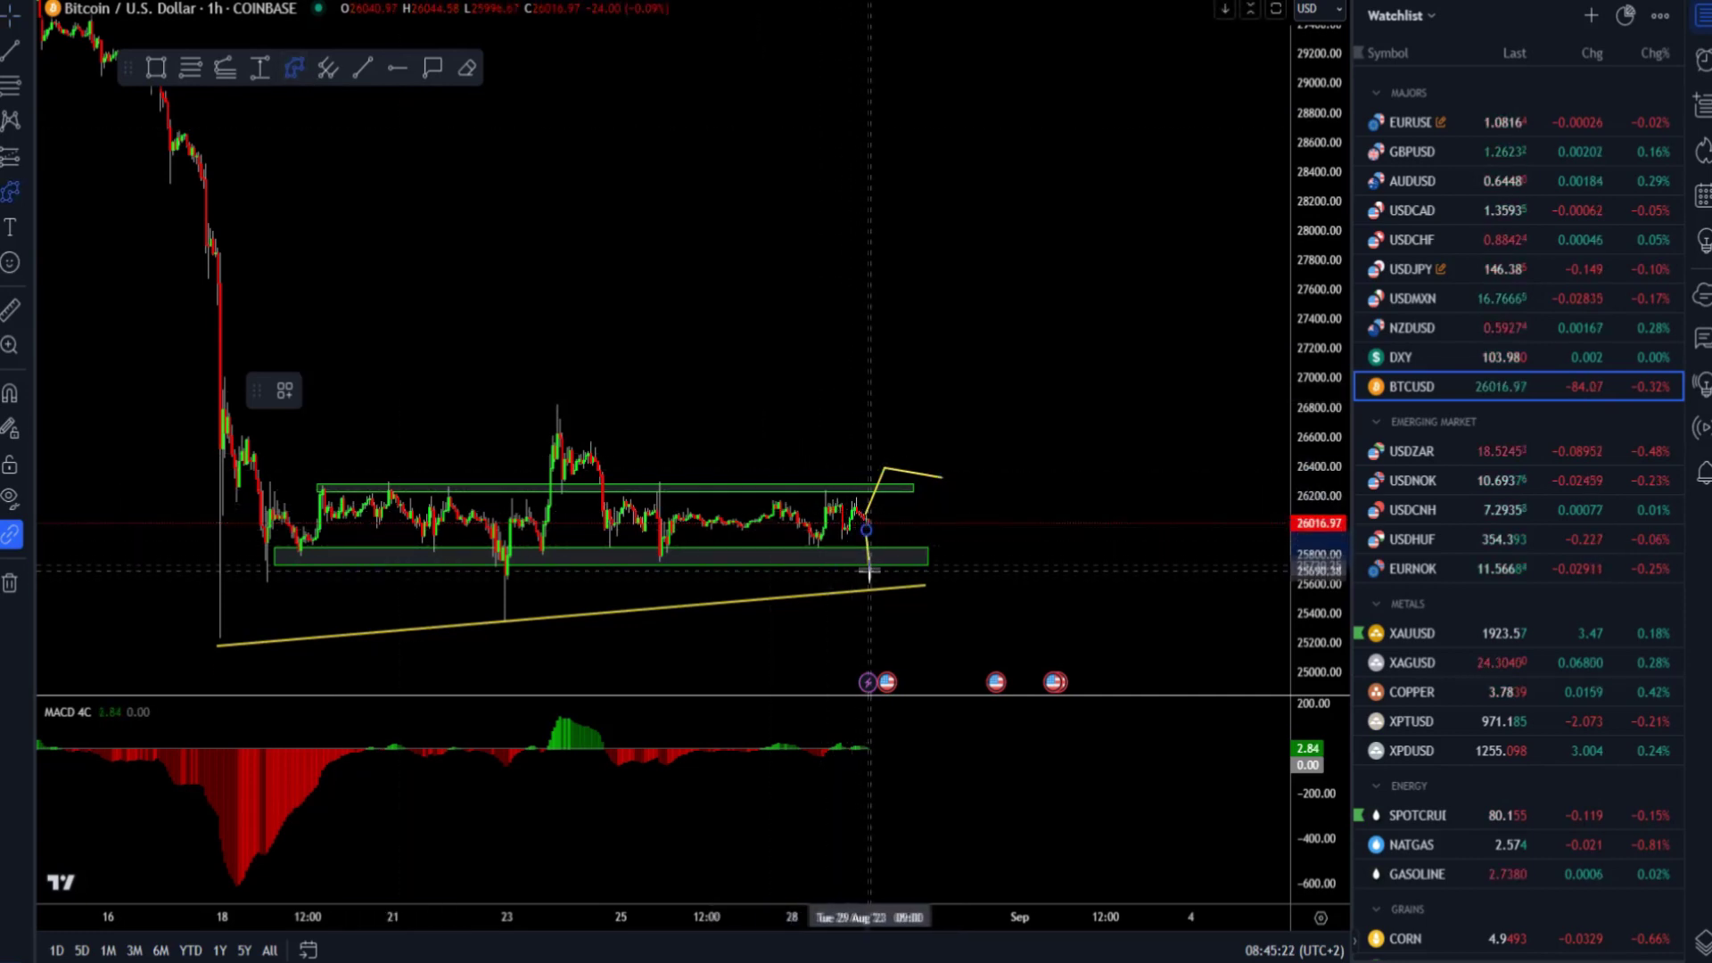
left_click(873, 615)
left_click(890, 595)
left_click(909, 626)
left_click(929, 592)
left_click(936, 594)
double_click(962, 651)
left_click(997, 363)
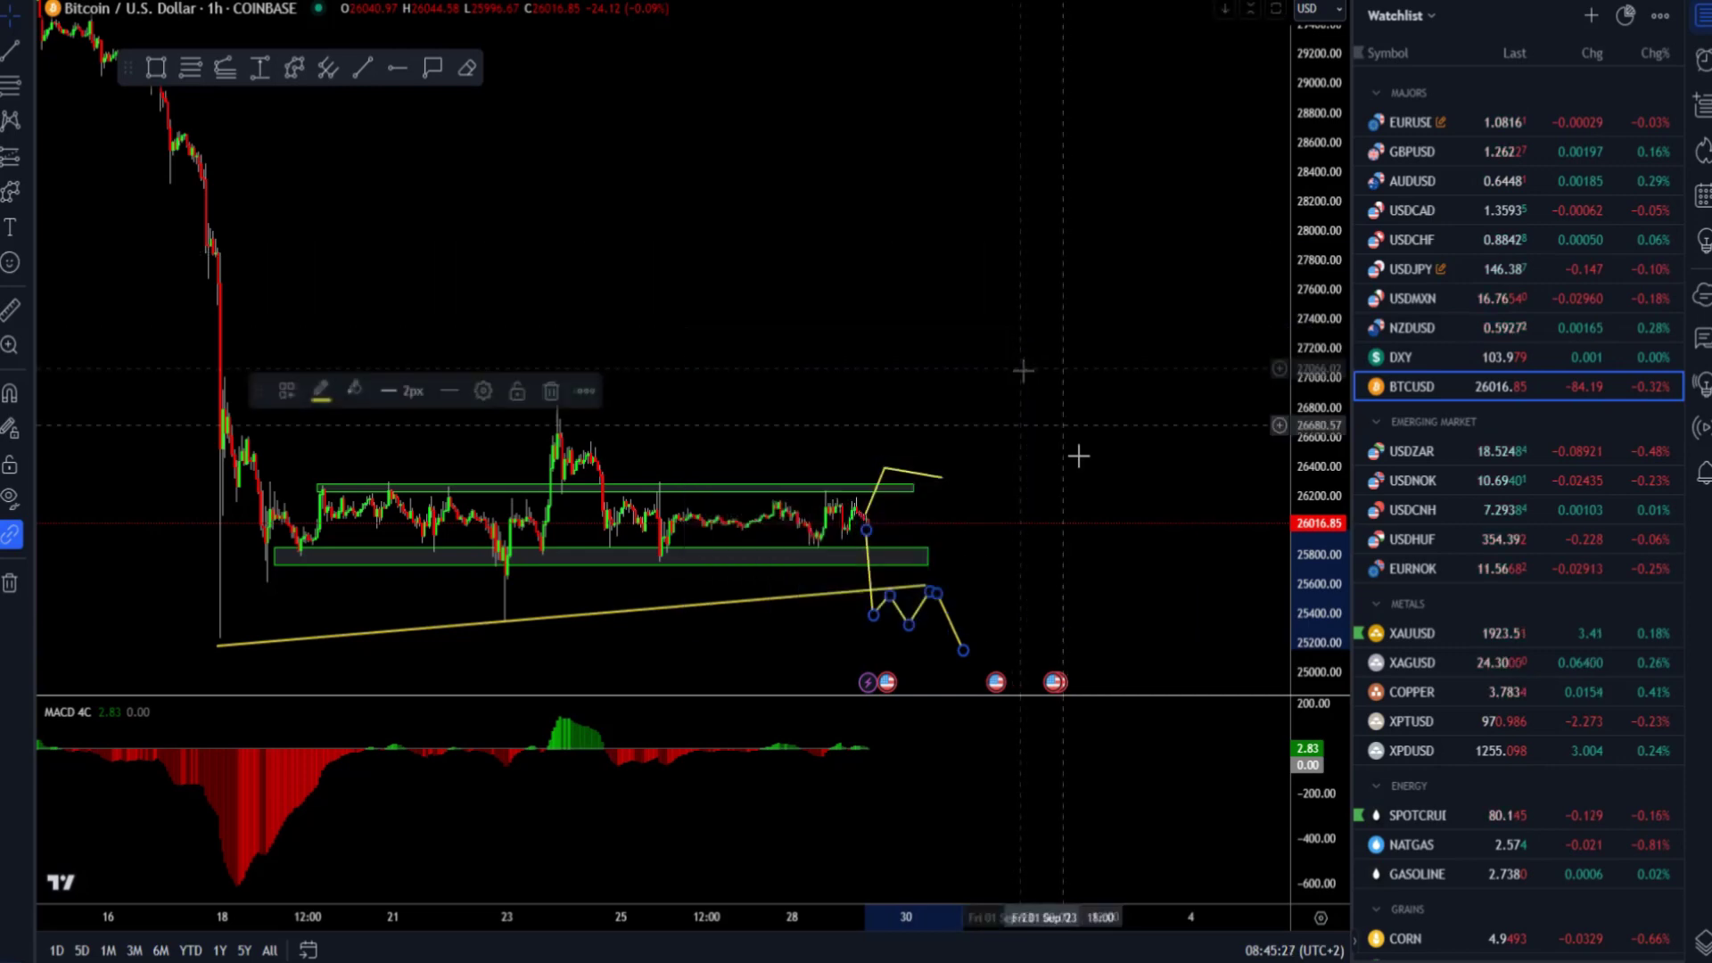
- Examine the wider BTCUSD price history back to June, including the lows below the rising trendline and the area around the projected paths
left_click_drag(1150, 435, 1187, 207)
scroll(1186, 207, "down", 5)
scroll(1200, 223, "down", 2)
left_click_drag(1190, 344, 1197, 250)
scroll(1212, 312, "down", 4)
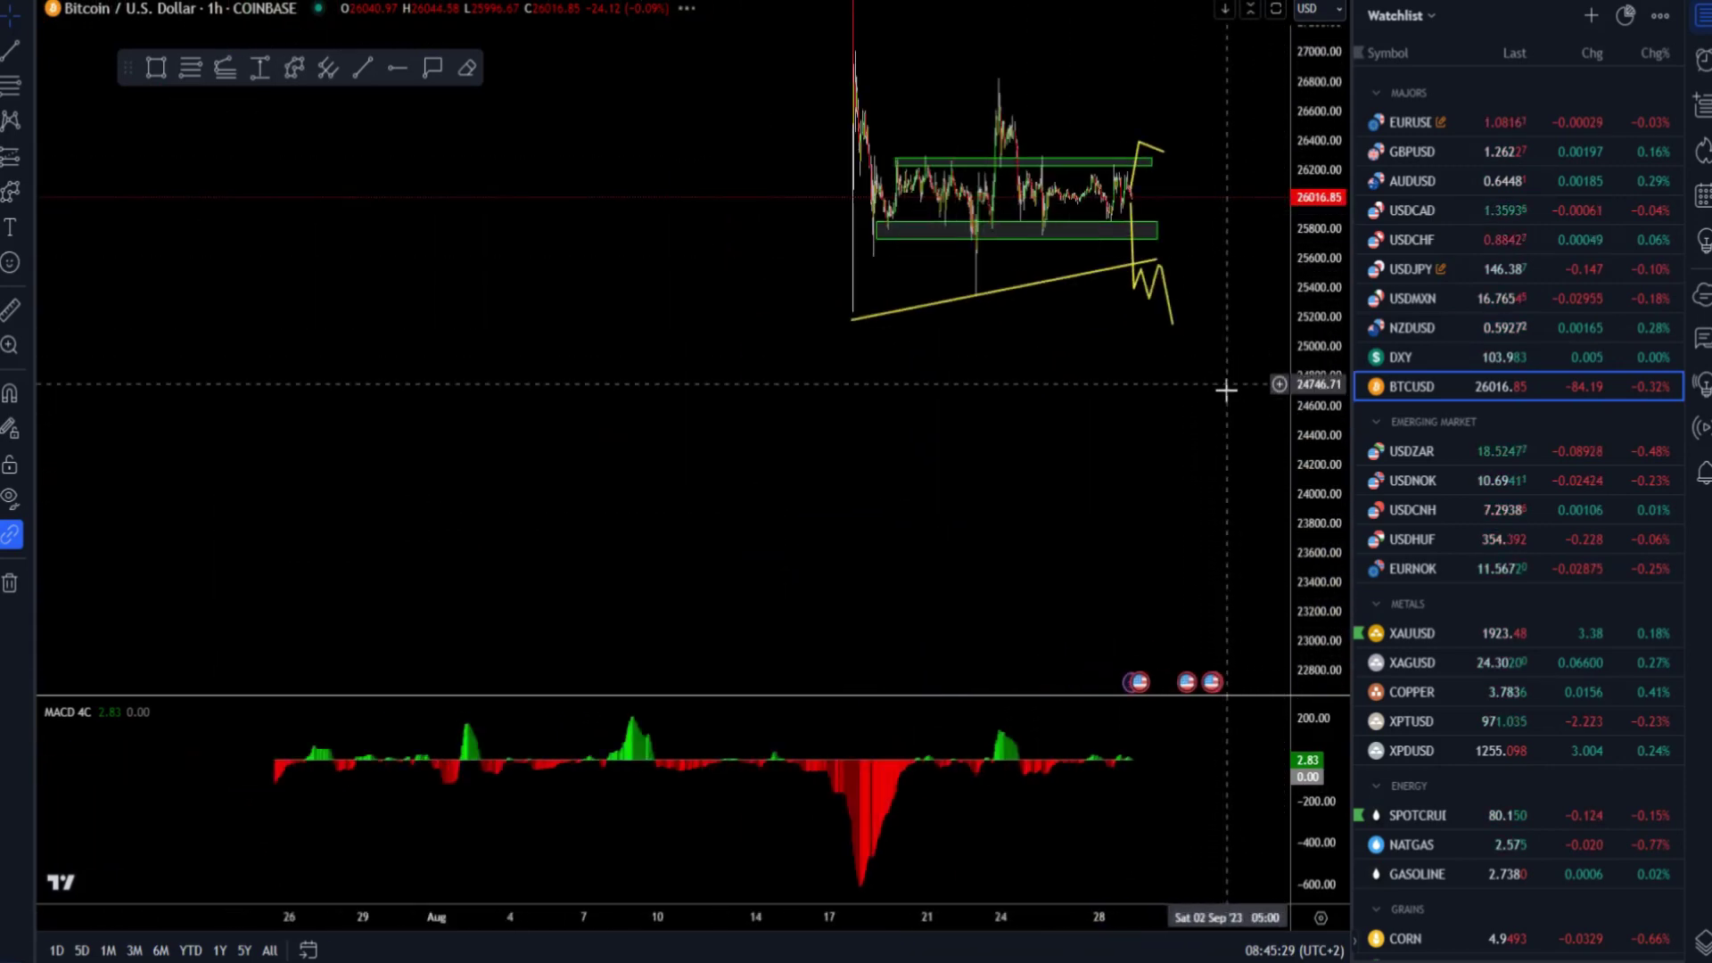
left_click_drag(1312, 497, 1309, 624)
scroll(1177, 496, "down", 5)
left_click_drag(890, 534, 611, 480)
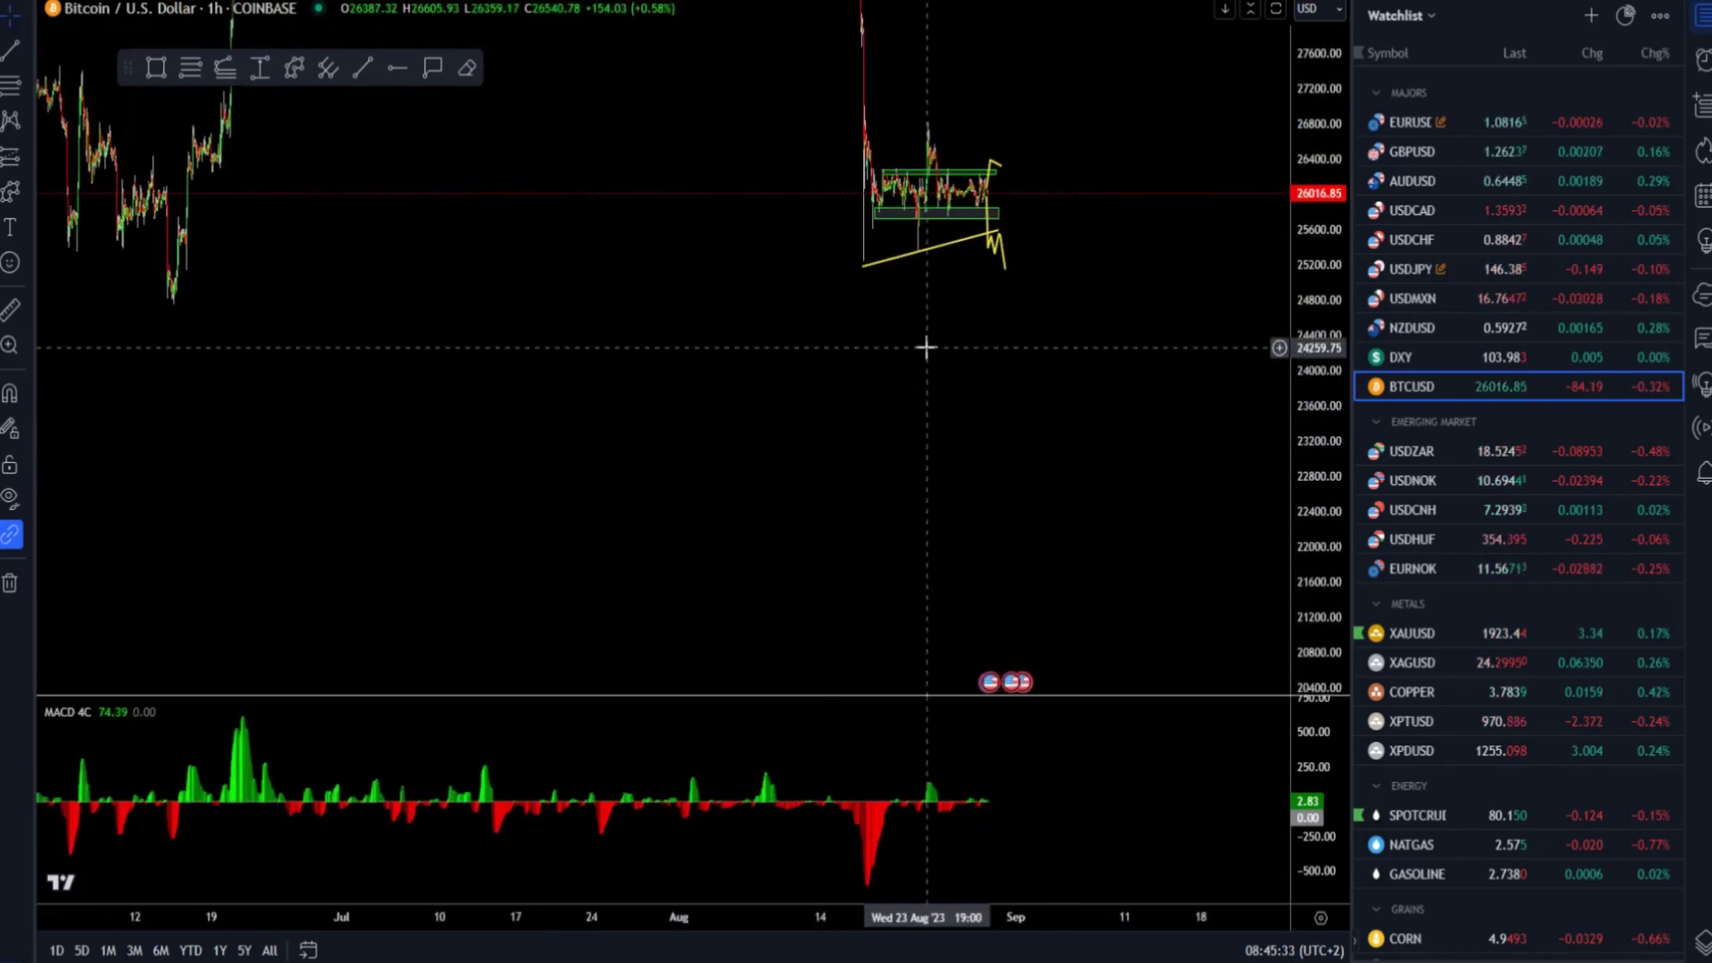
left_click_drag(450, 422, 351, 626)
left_click_drag(489, 399, 484, 492)
scroll(485, 538, "up", 7)
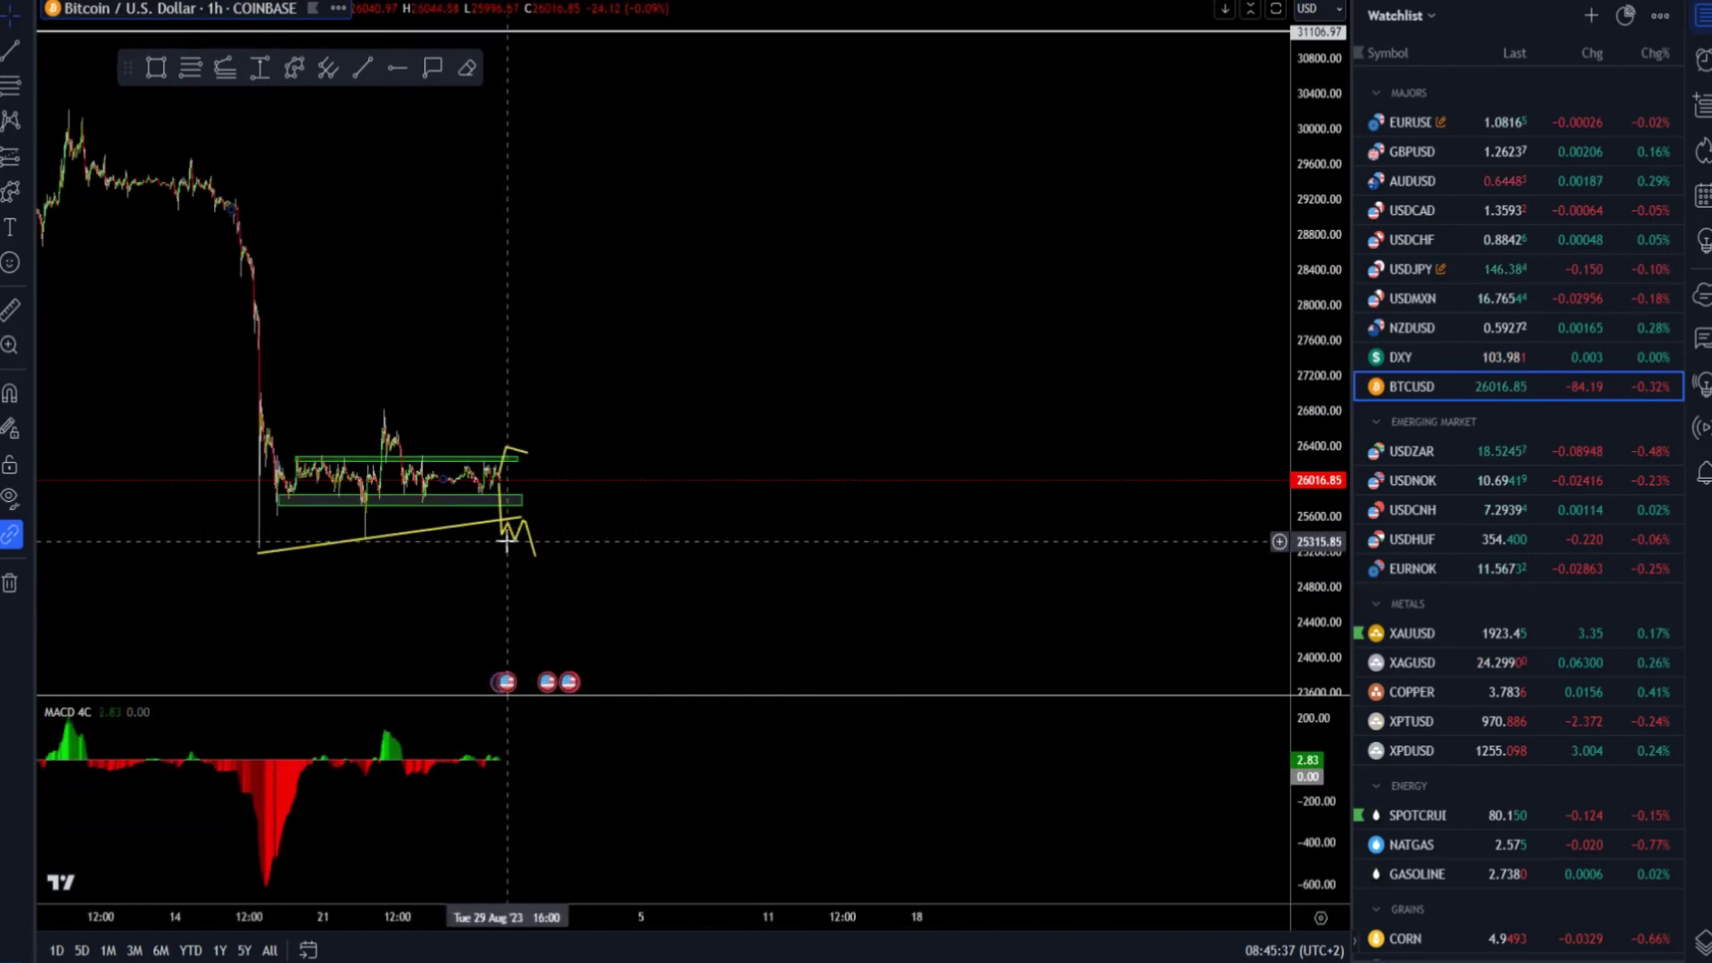
left_click_drag(656, 540, 903, 474)
left_click_drag(1314, 543, 1300, 319)
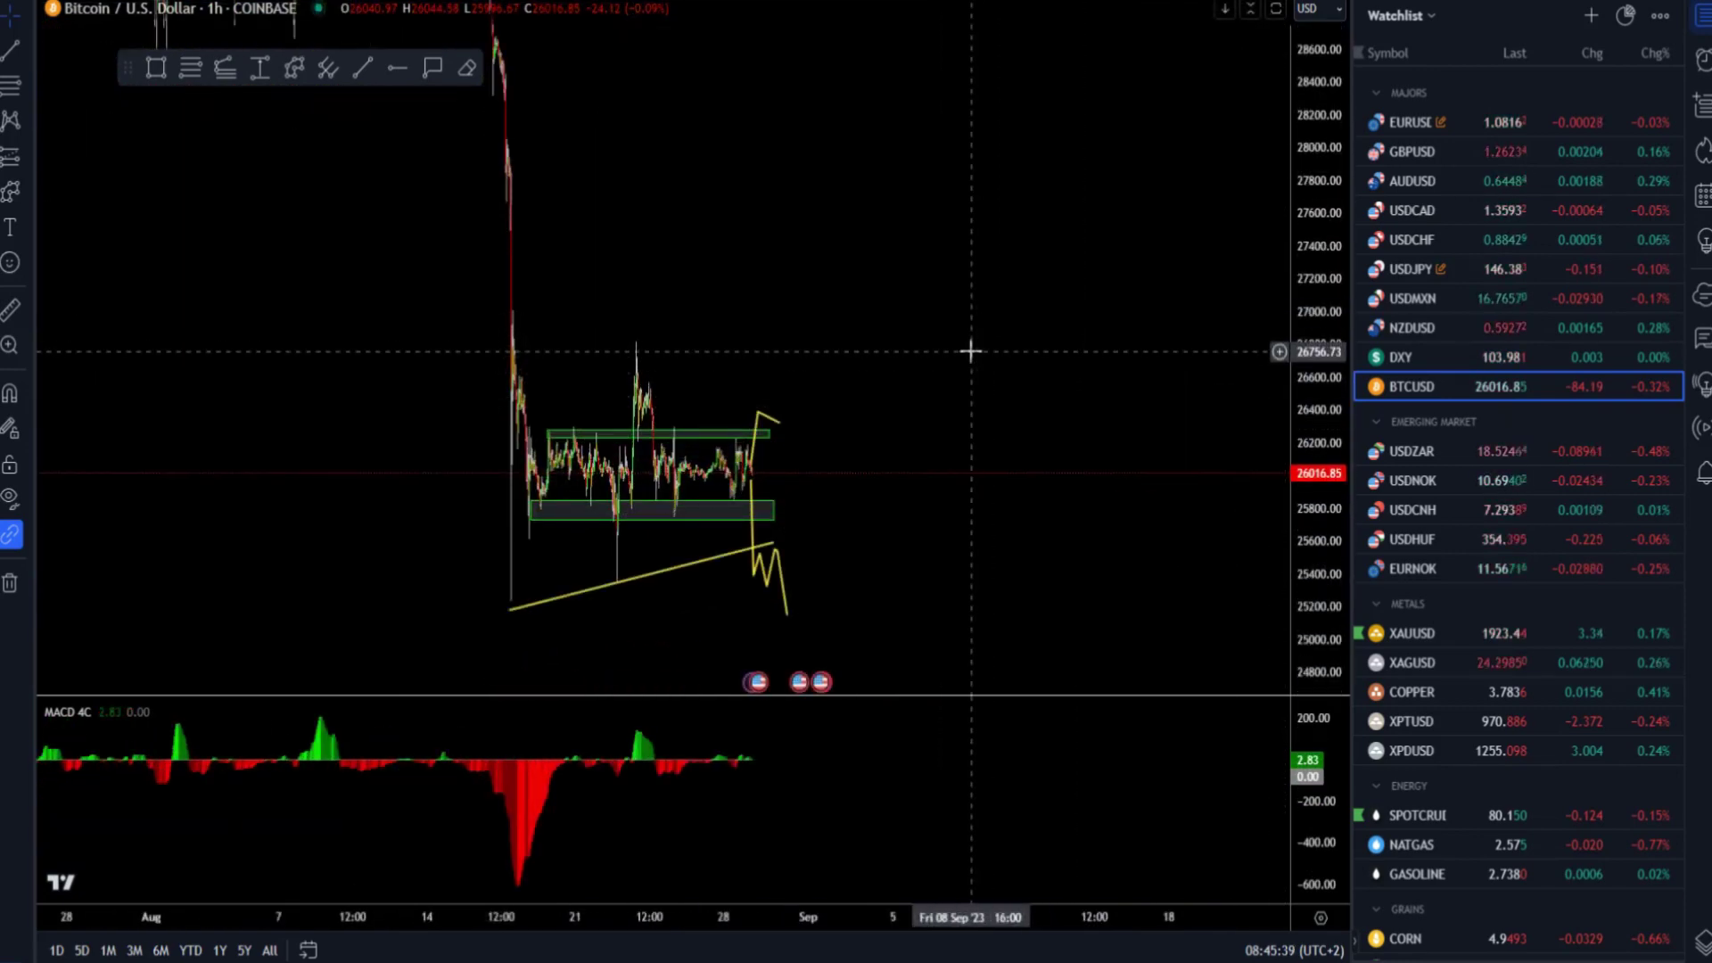